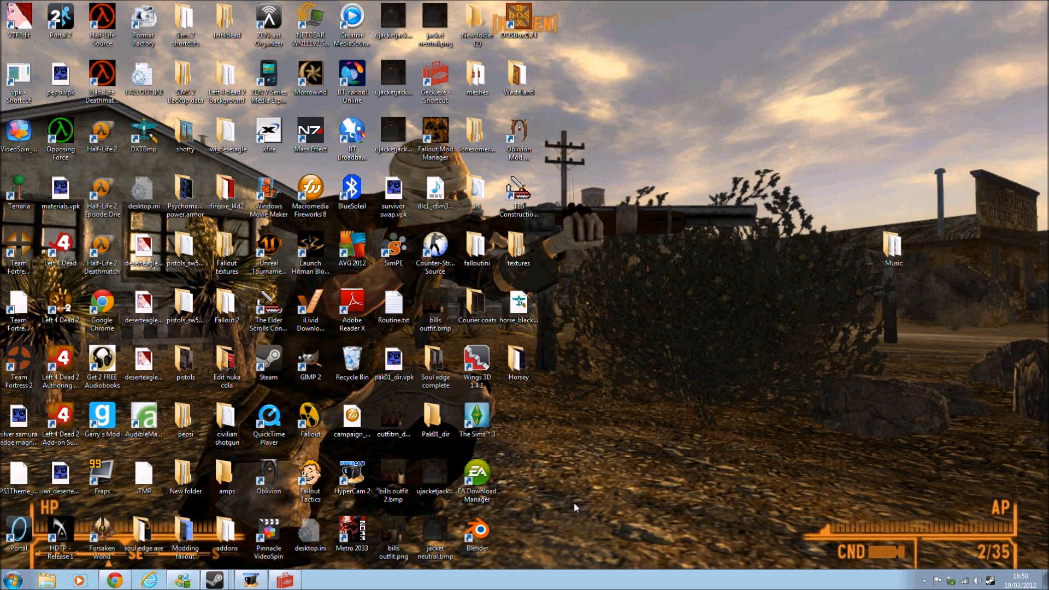
# Open Fallout Mod Manager for Fallout: New Vegas with Fallout.ini left read-only, look through the plugin list and close it
pyautogui.doubleClick(432, 155)
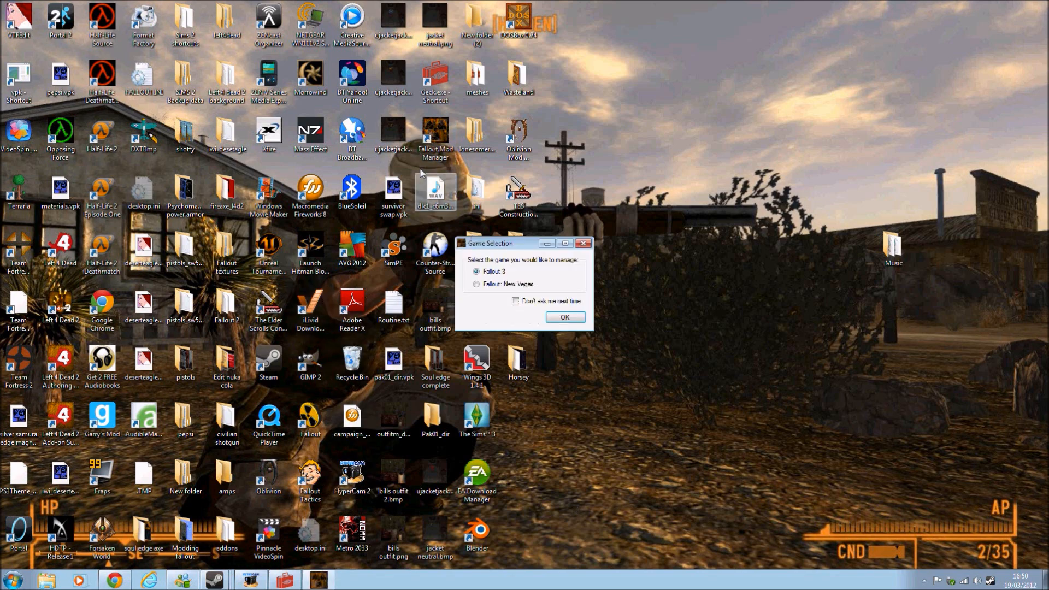
pyautogui.click(556, 318)
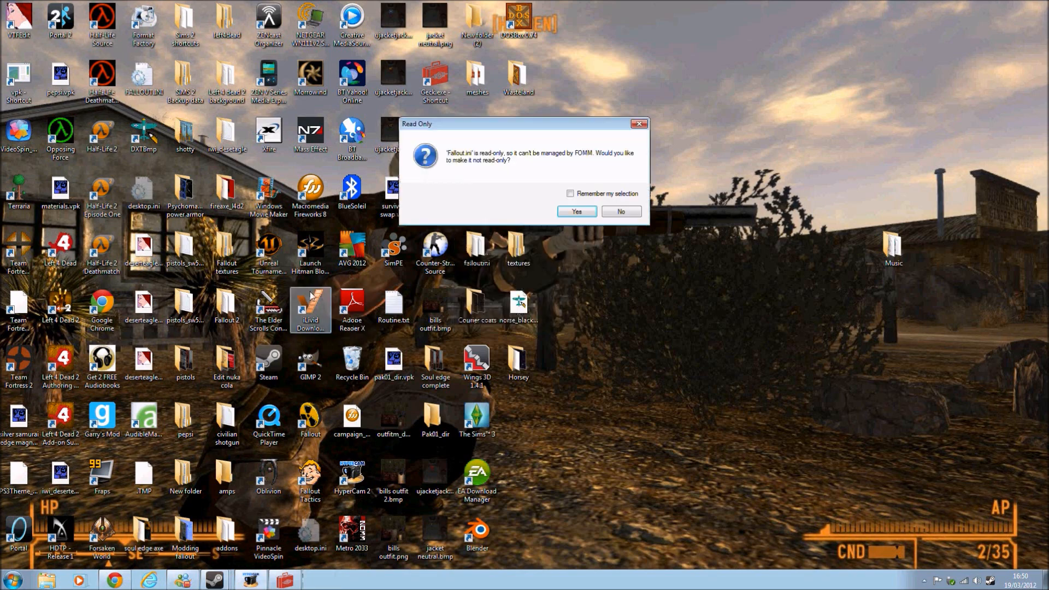
pyautogui.click(623, 213)
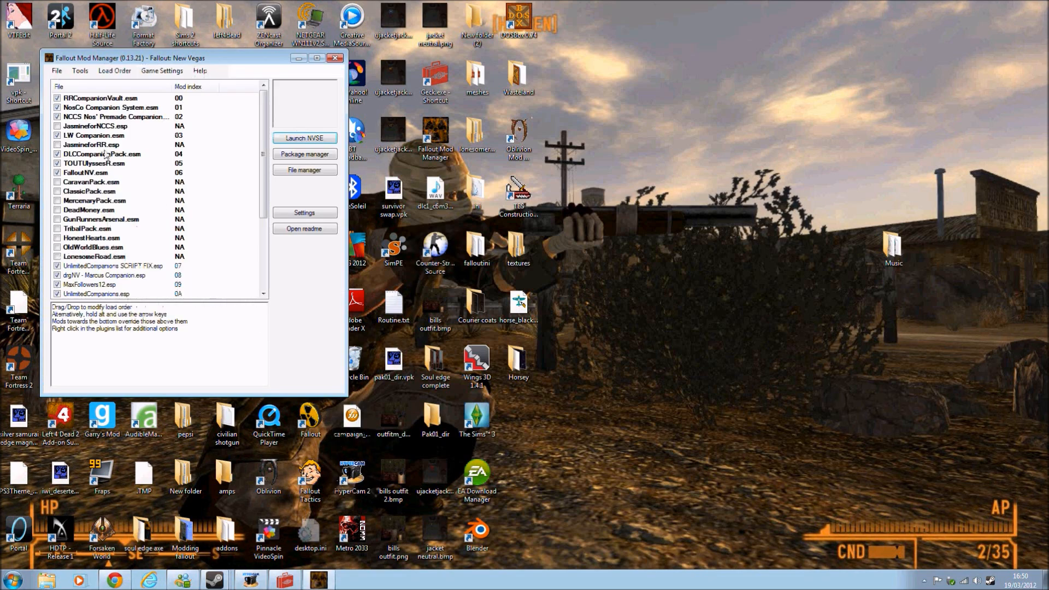
pyautogui.scroll(-4, 251, 213)
pyautogui.scroll(4, 253, 215)
pyautogui.click(335, 58)
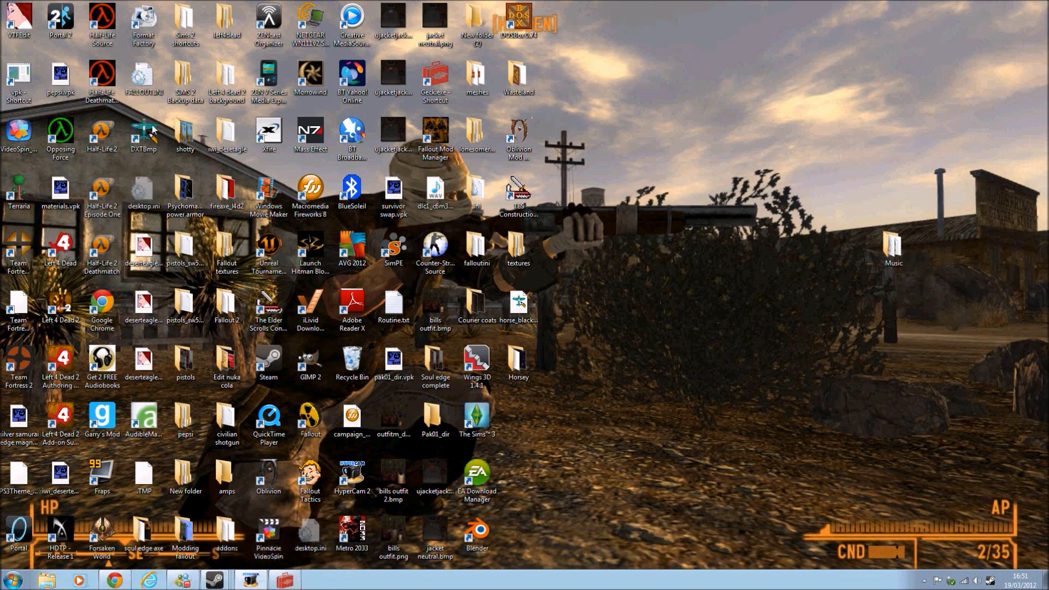
# Switch to the Garden of Eden Creation Kit, open the OutfitMerc05 armor entry and change its ID to 00Imwithstupid
pyautogui.click(296, 584)
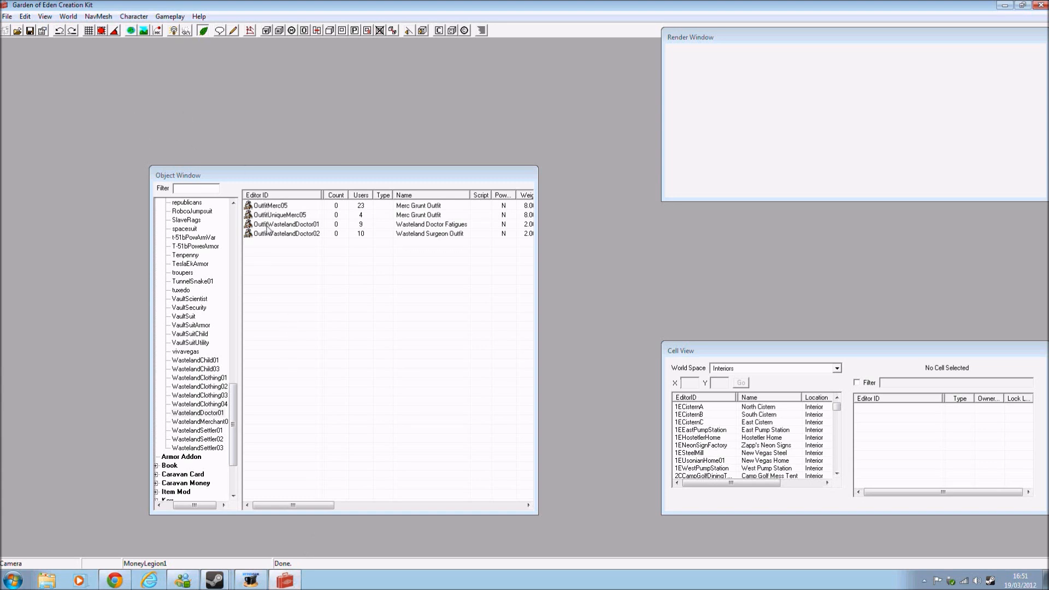
pyautogui.moveTo(231, 421)
pyautogui.mouseDown()
pyautogui.moveTo(236, 244)
pyautogui.moveTo(248, 281)
pyautogui.moveTo(234, 263)
pyautogui.moveTo(246, 430)
pyautogui.mouseUp()
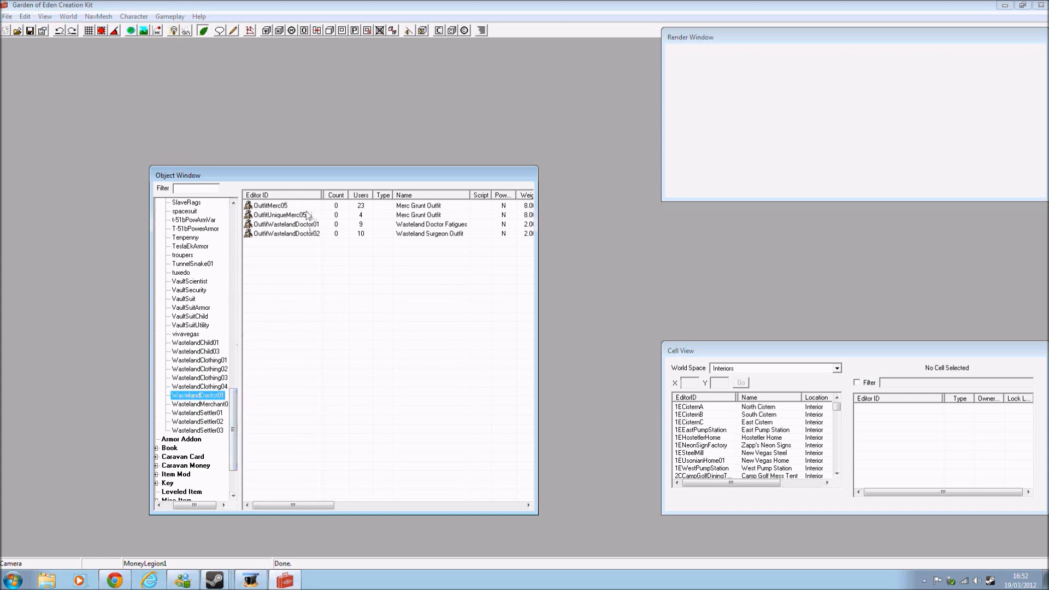
pyautogui.doubleClick(279, 207)
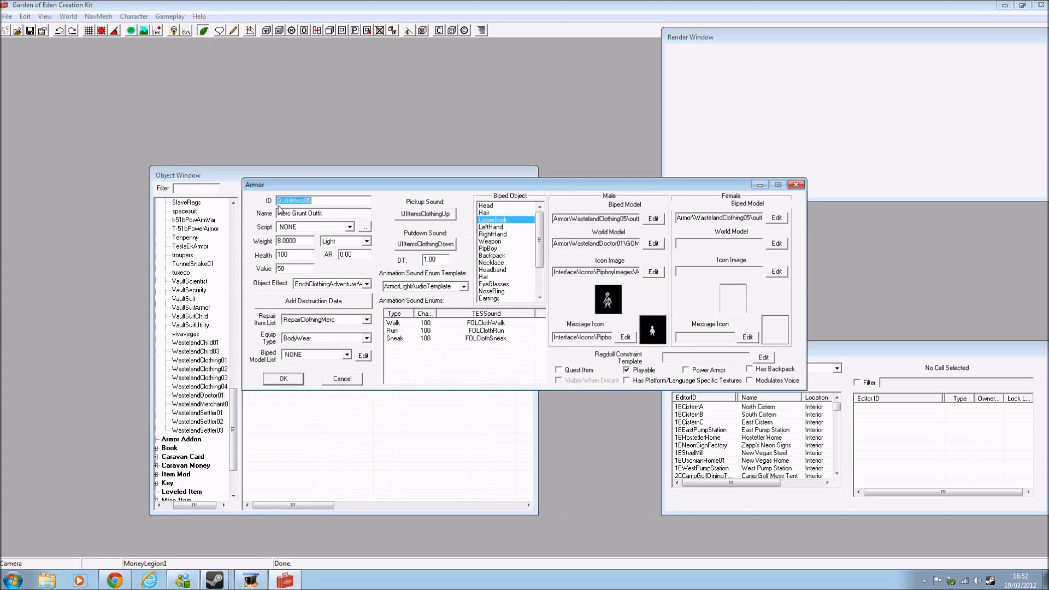
pyautogui.write('00I')
pyautogui.write('mwithstupid')
pyautogui.press('Tab')
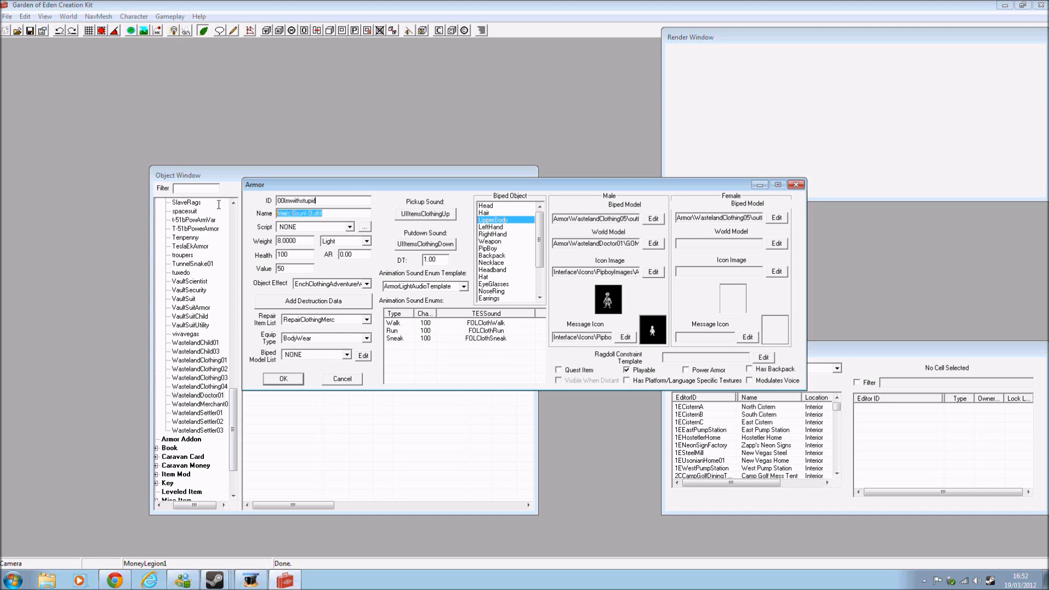
# Name the outfit "I'm with stupid T-shirt", set its weight to 2 and value to 9000, and create it as a new form
pyautogui.write("I'm with stupid T-shirt")
pyautogui.press('BackSpace')
pyautogui.write('2')
pyautogui.moveTo(294, 268); pyautogui.dragTo(268, 272)
pyautogui.write('9000')
pyautogui.click(284, 380)
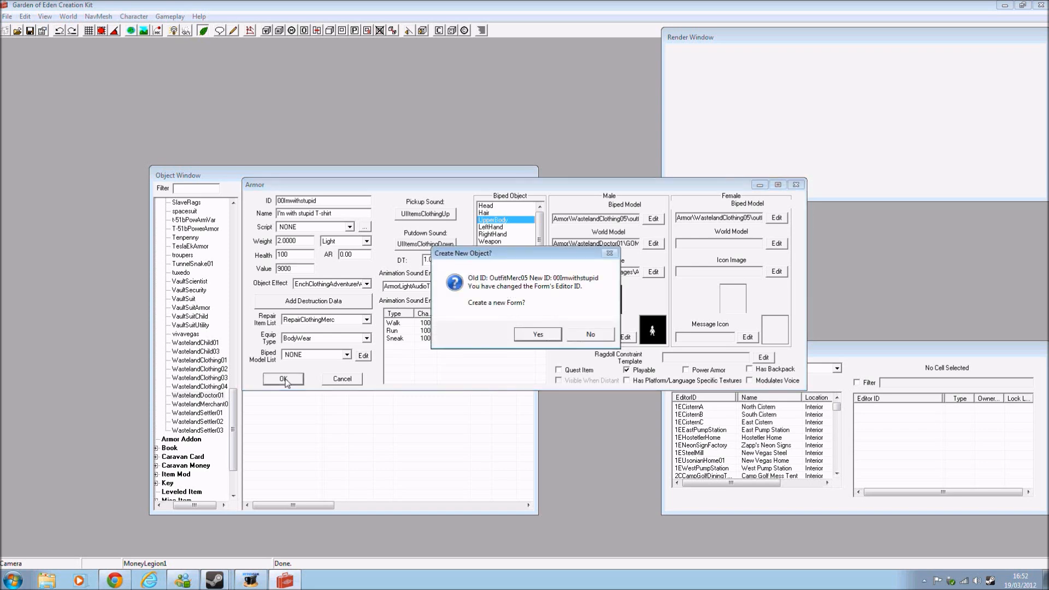
pyautogui.click(524, 338)
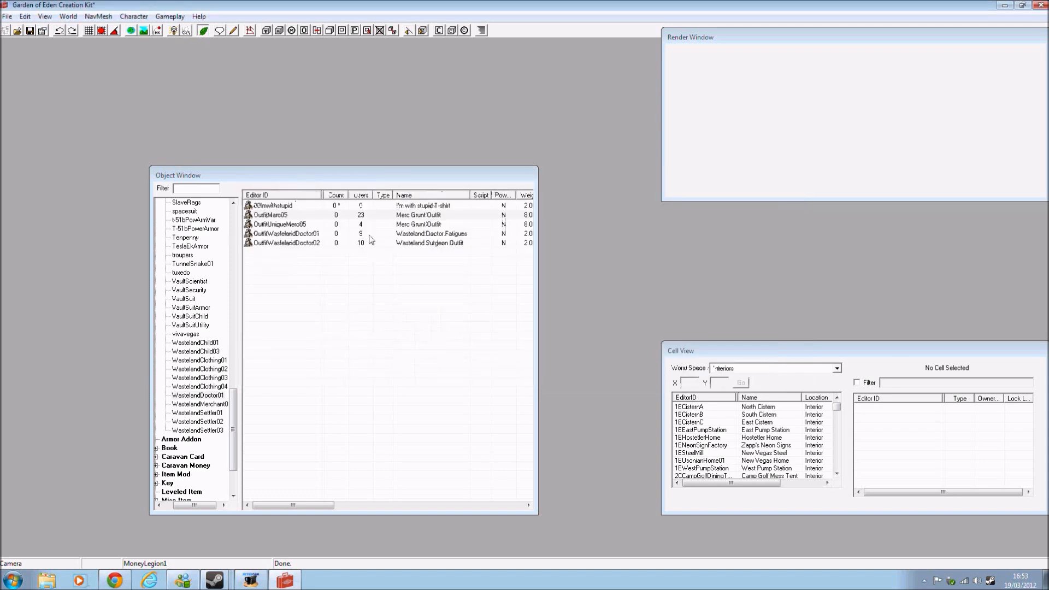
# Save the new outfit in a plugin file named "stupid T-Shirt" in the Data folder and close the Garden of Eden Creation Kit
pyautogui.click(268, 206)
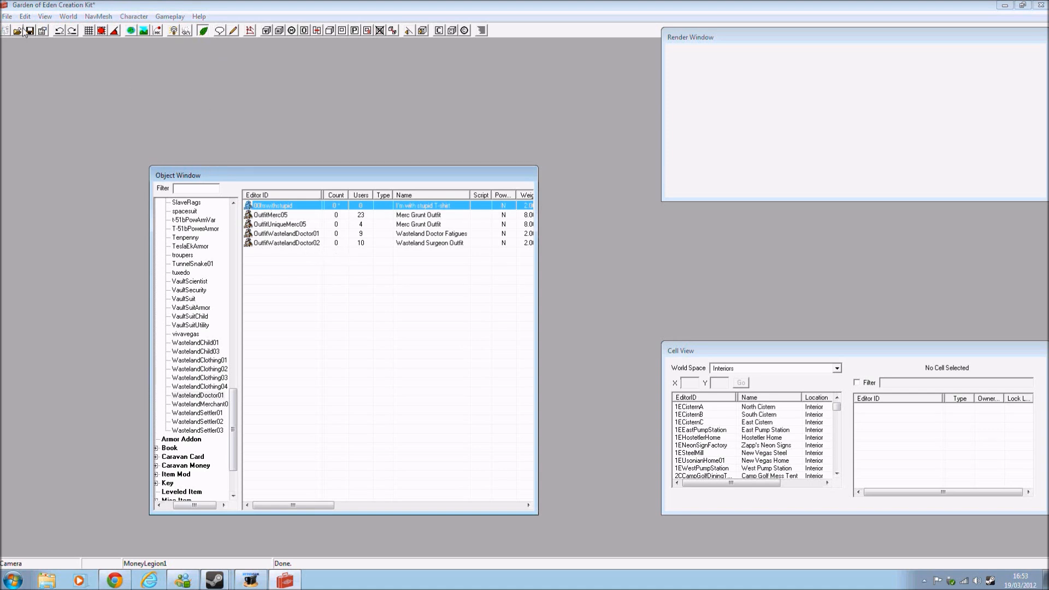
pyautogui.click(6, 17)
pyautogui.click(22, 42)
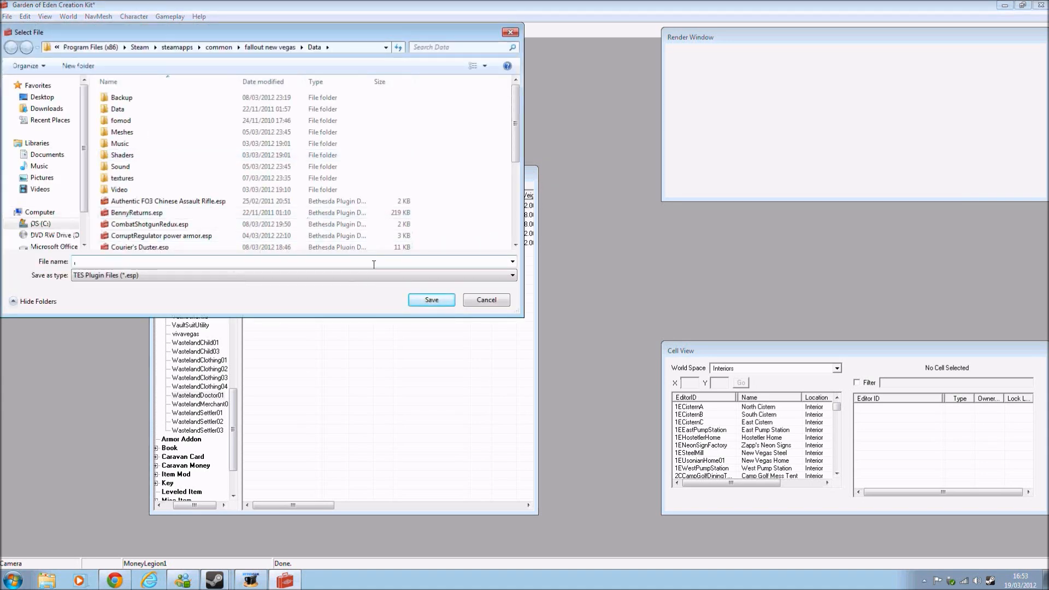
pyautogui.write('stupid T-Shirt')
pyautogui.press('Return')
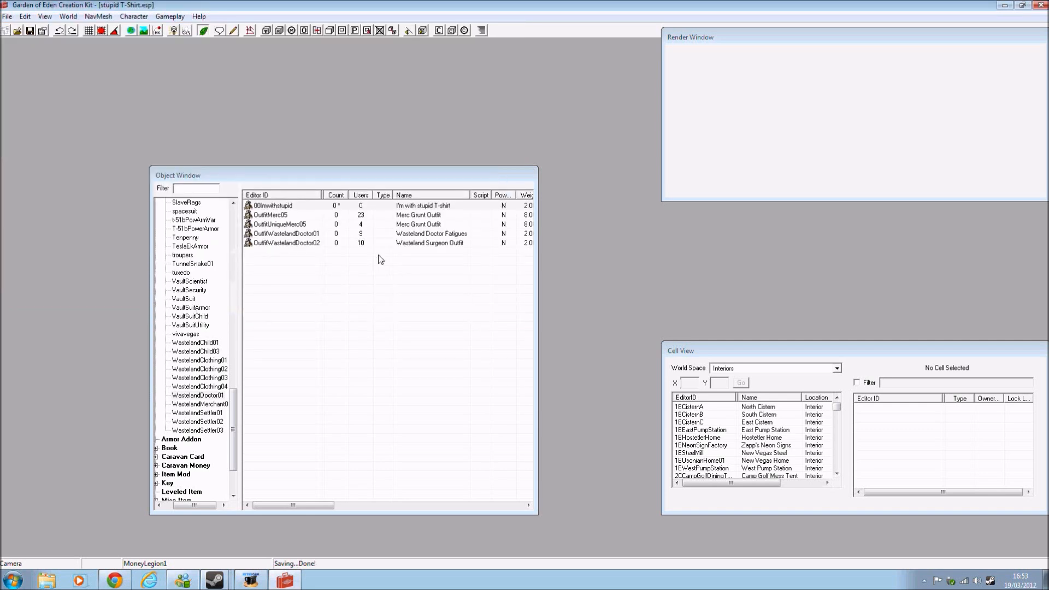
pyautogui.click(1040, 6)
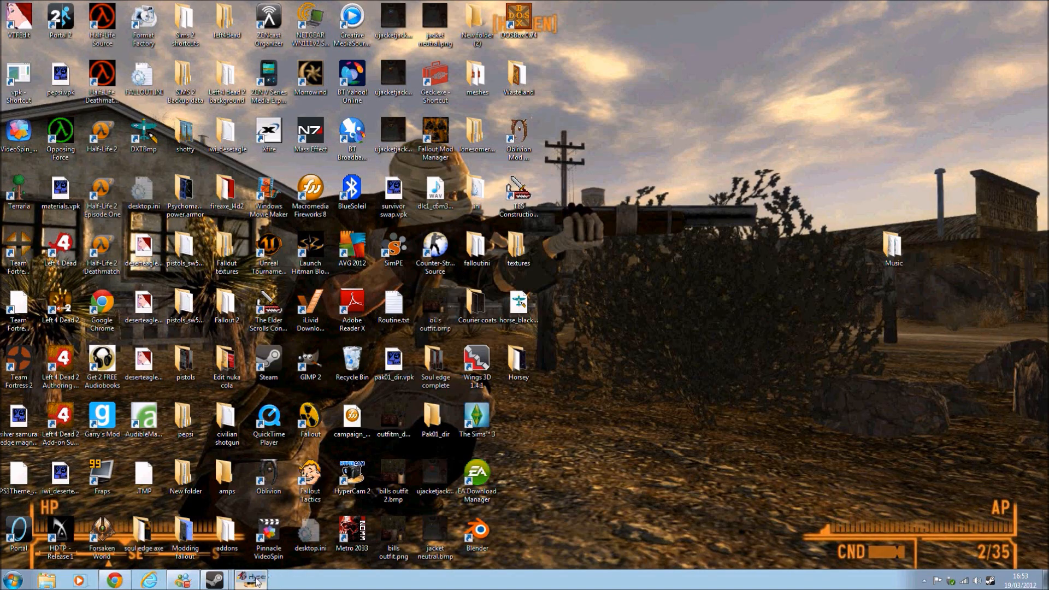
pyautogui.click(255, 580)
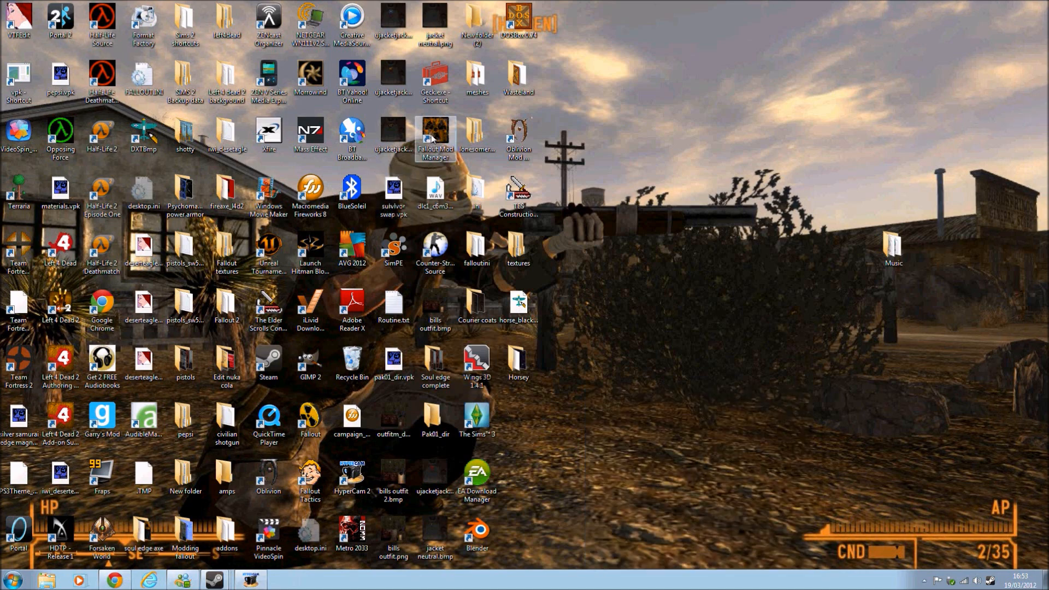
# Launch Fallout Mod Manager for Fallout: New Vegas, keep Fallout.ini read-only, and open the BSA Browser
pyautogui.doubleClick(432, 138)
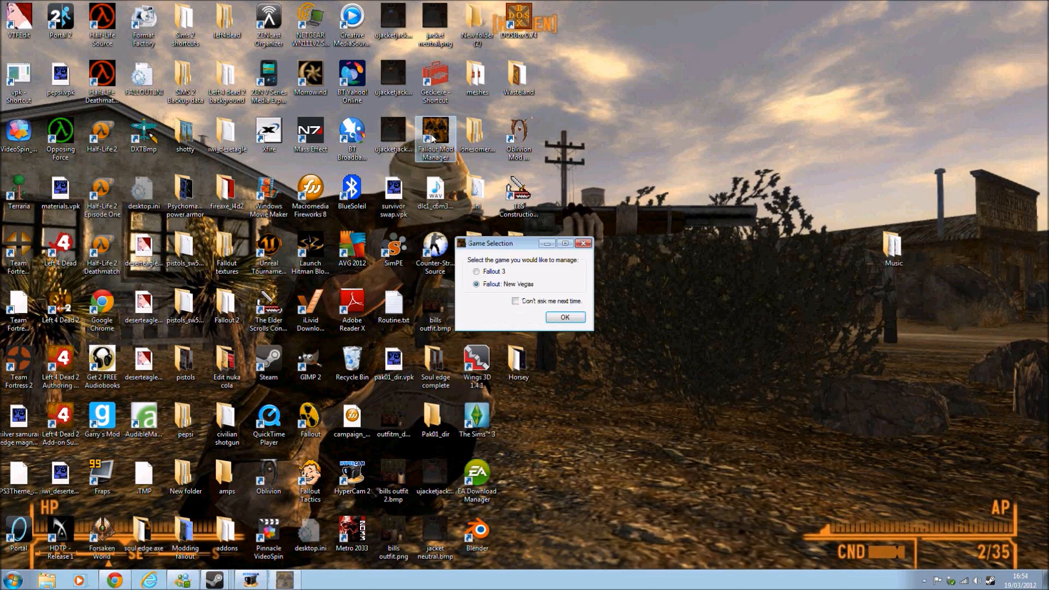
pyautogui.click(554, 319)
pyautogui.click(623, 211)
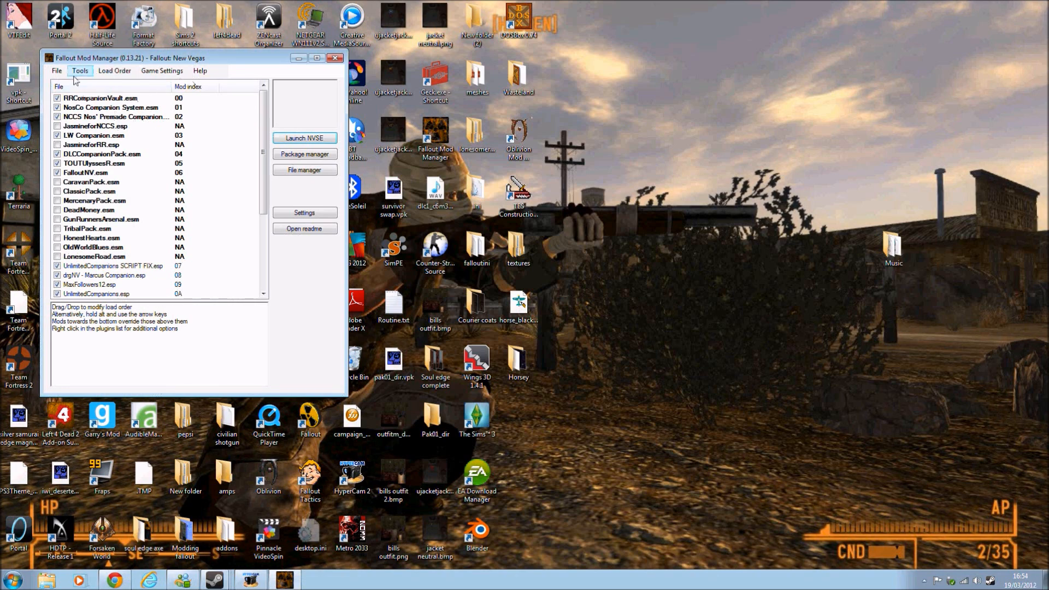
pyautogui.click(76, 72)
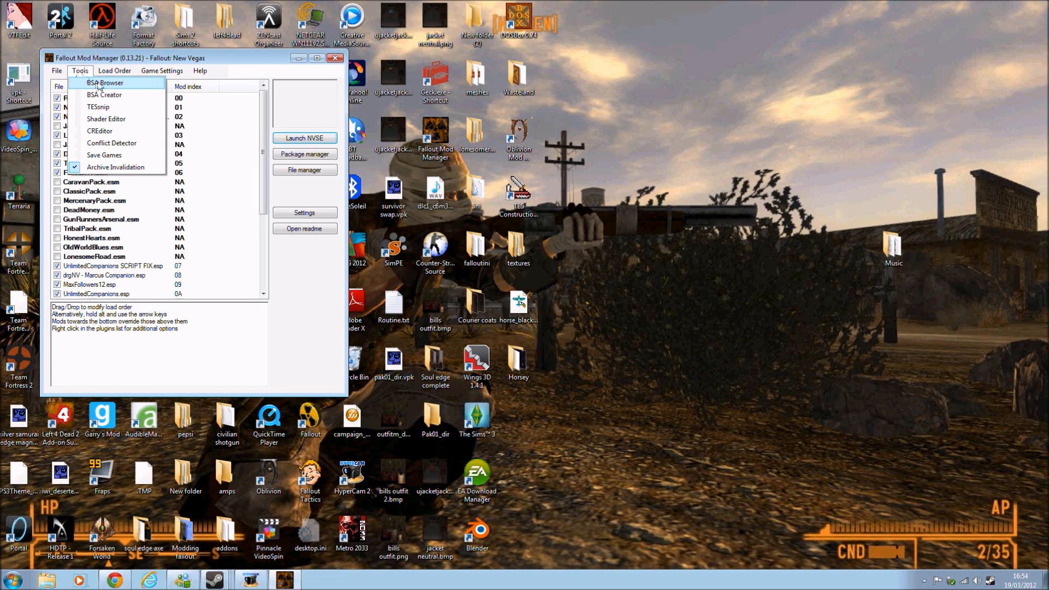
pyautogui.click(99, 83)
# Load the archive "Fallout - Textures.bsa" from the game's Data folder into the BSA Browser
pyautogui.click(130, 288)
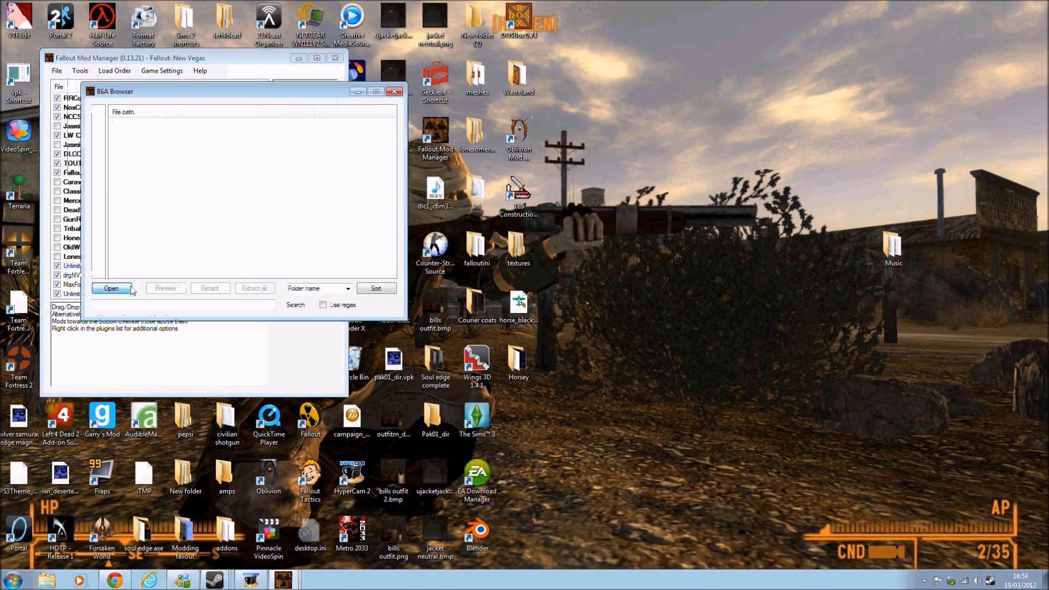
pyautogui.click(289, 278)
pyautogui.scroll(-1, 290, 286)
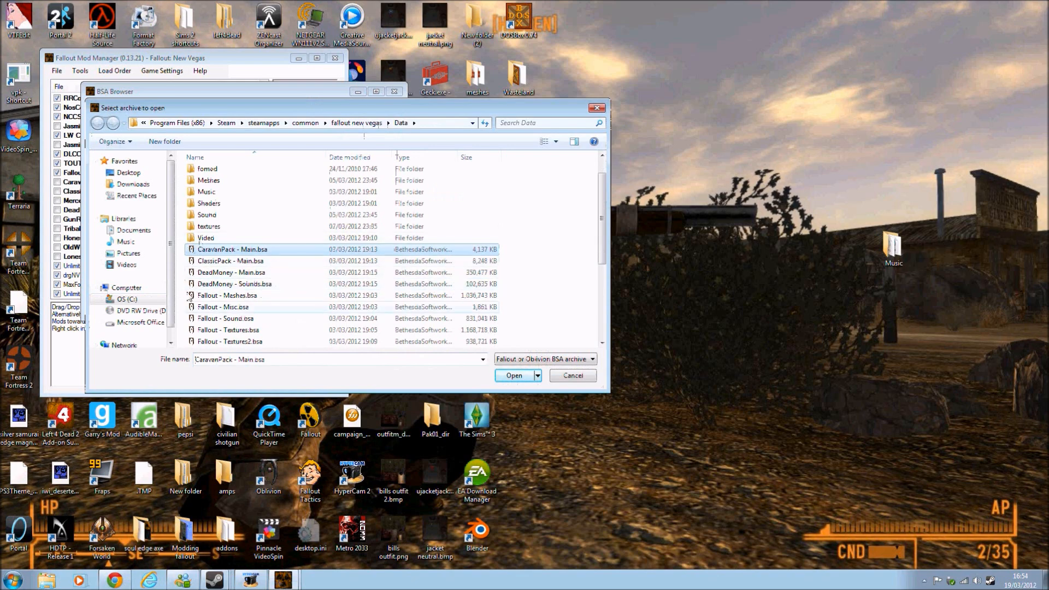
pyautogui.click(241, 285)
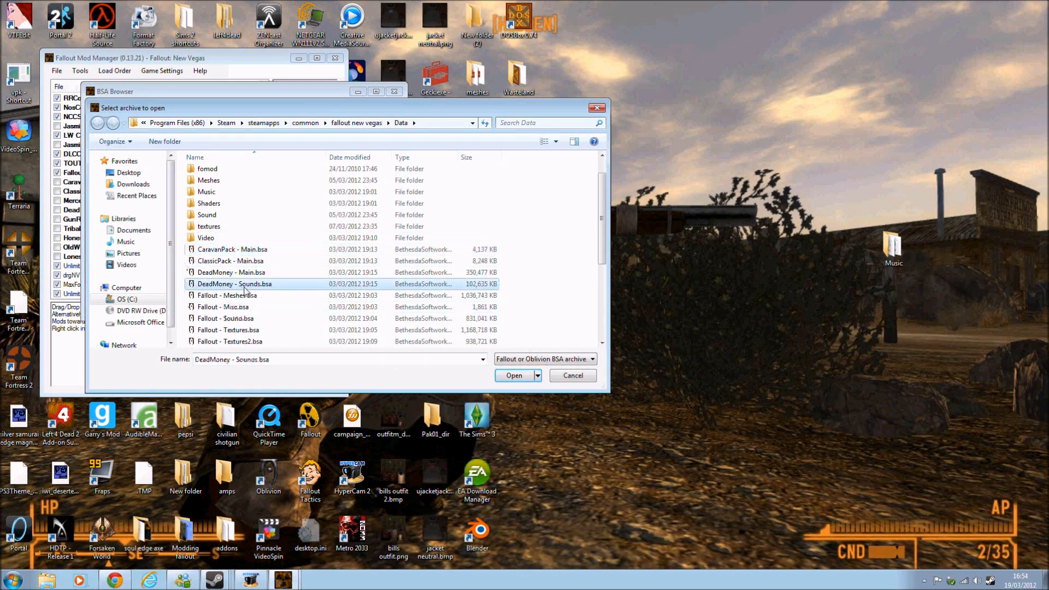
pyautogui.scroll(-1, 245, 291)
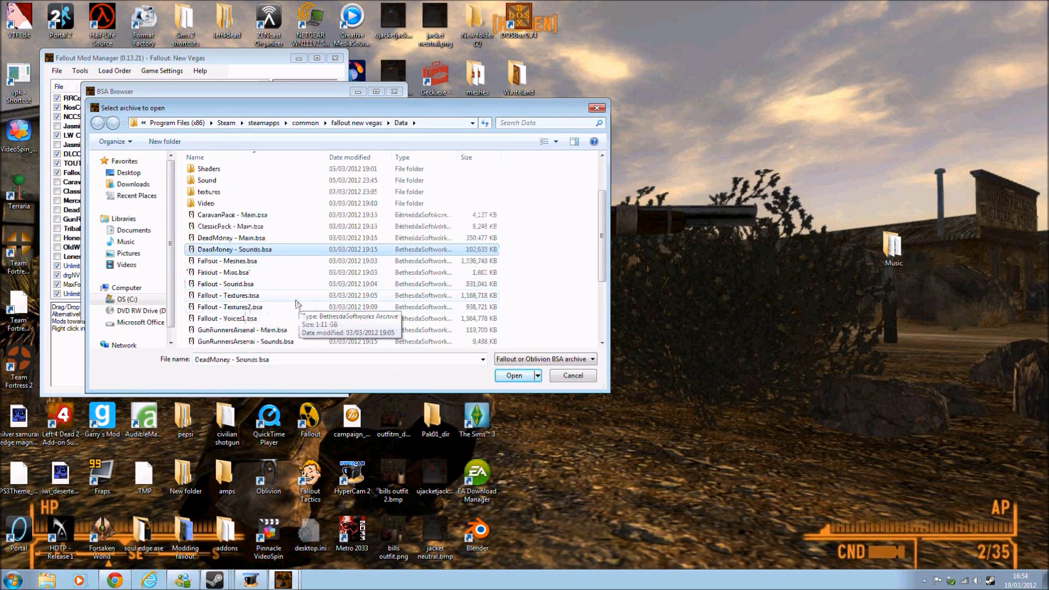
pyautogui.click(276, 295)
pyautogui.click(519, 308)
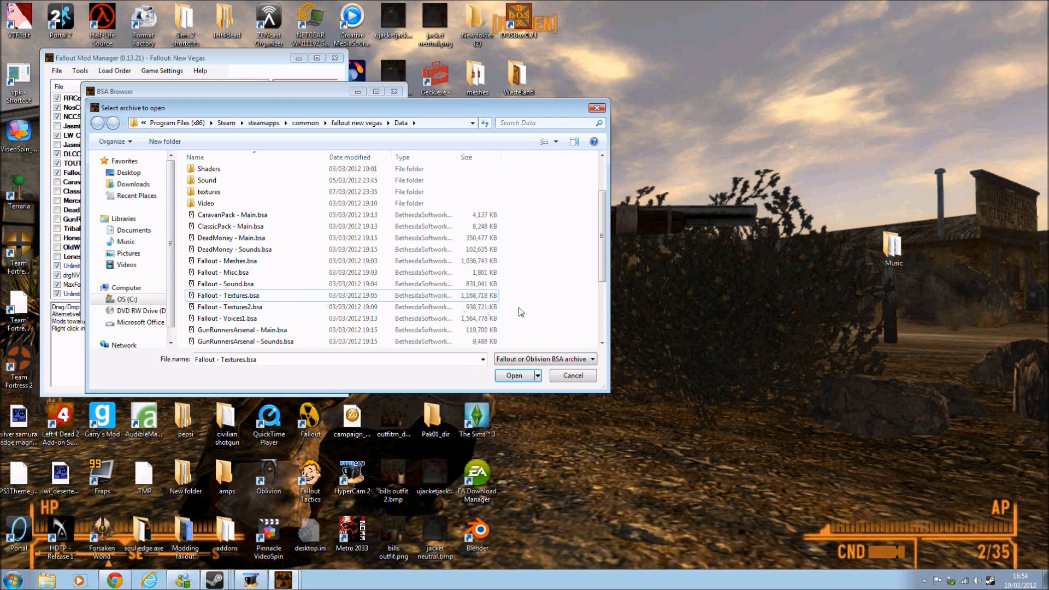
pyautogui.click(245, 308)
pyautogui.click(244, 298)
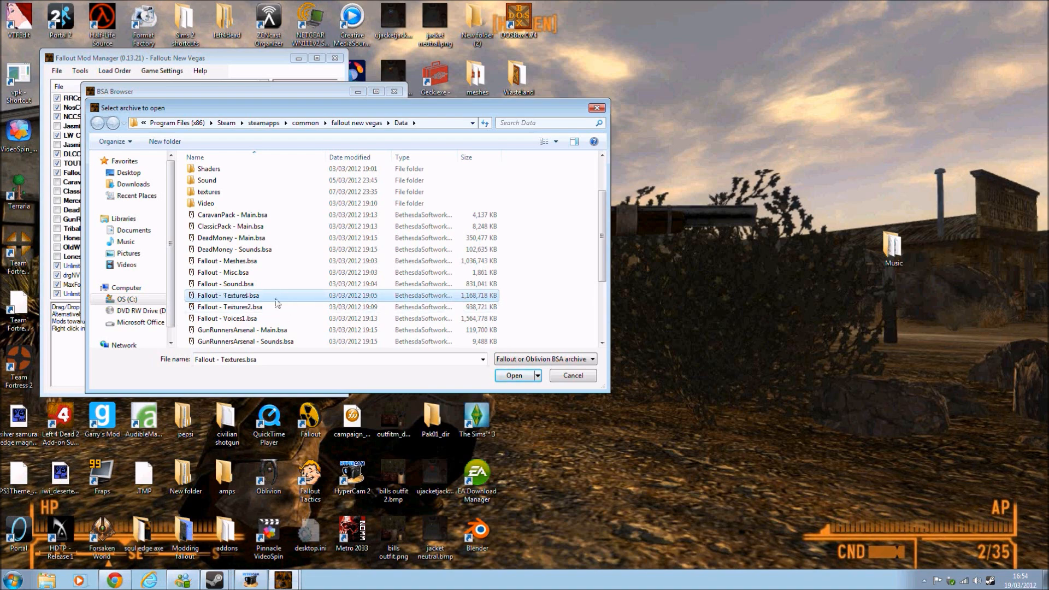
pyautogui.doubleClick(229, 300)
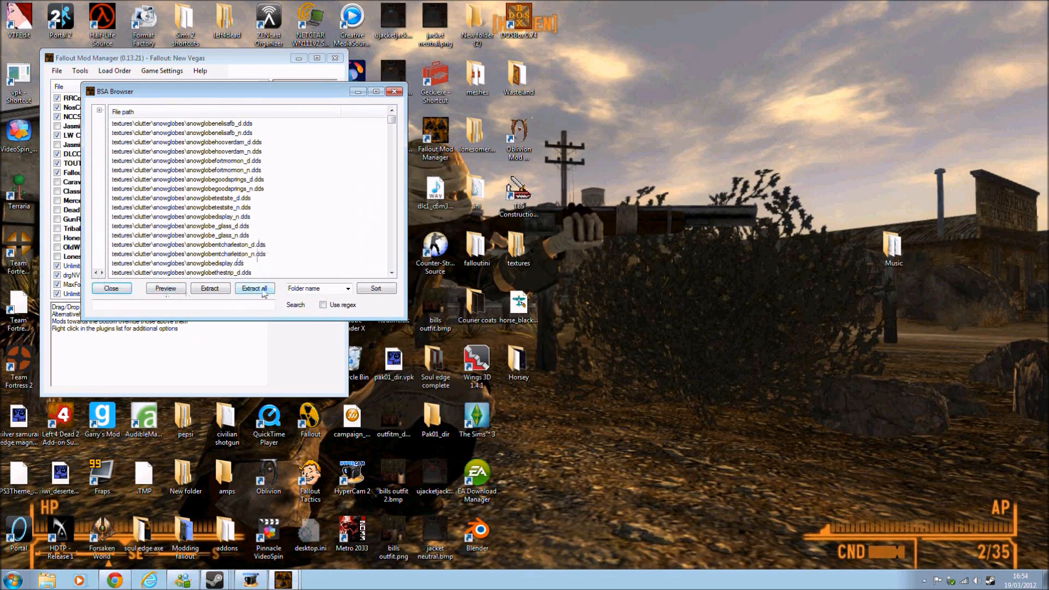
# Extract all files of the textures archive to the Desktop
pyautogui.click(263, 290)
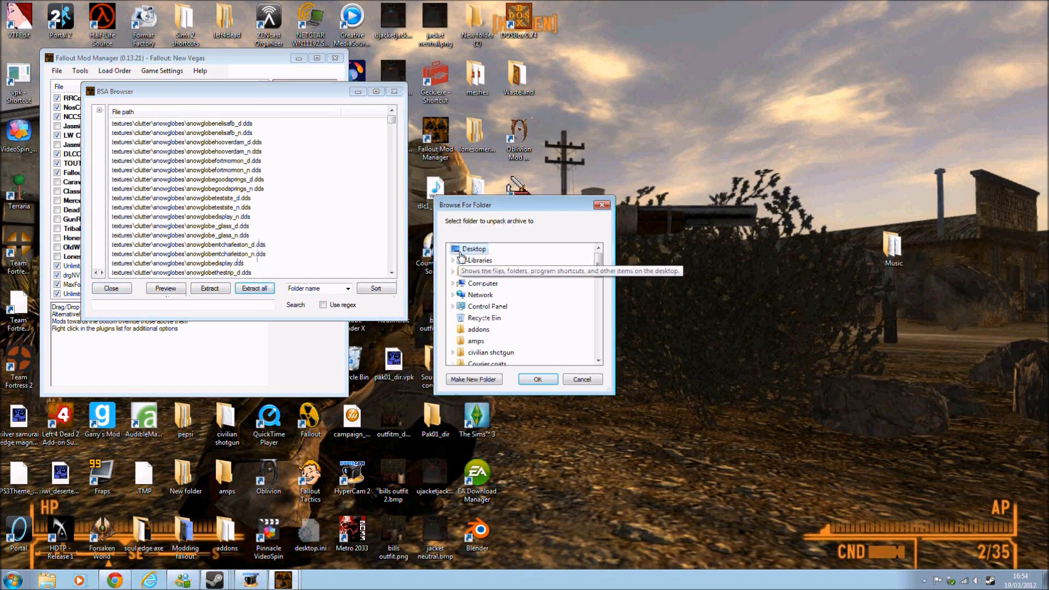
pyautogui.click(538, 380)
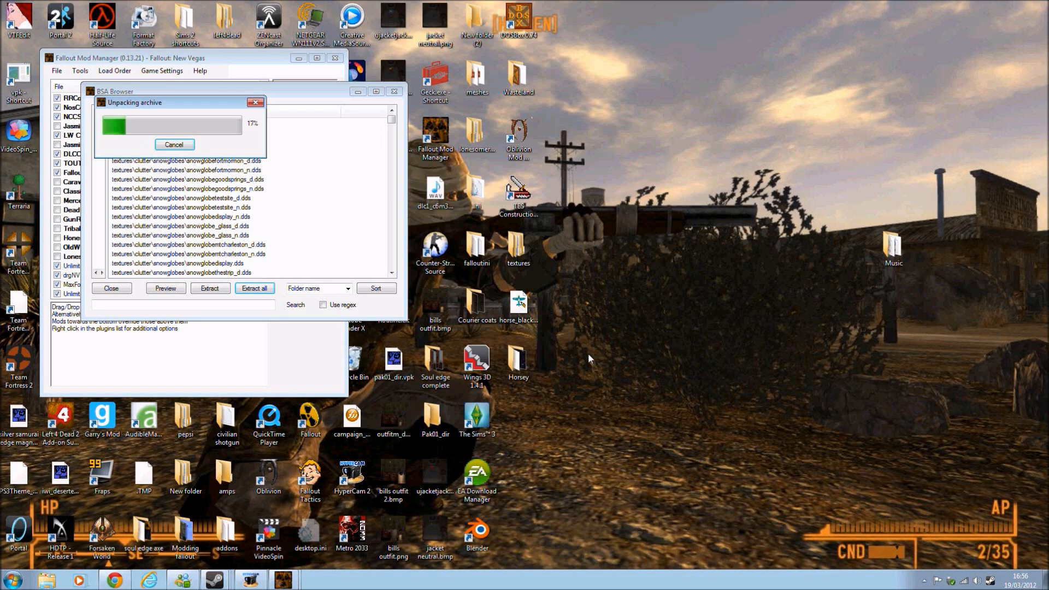
pyautogui.click(283, 581)
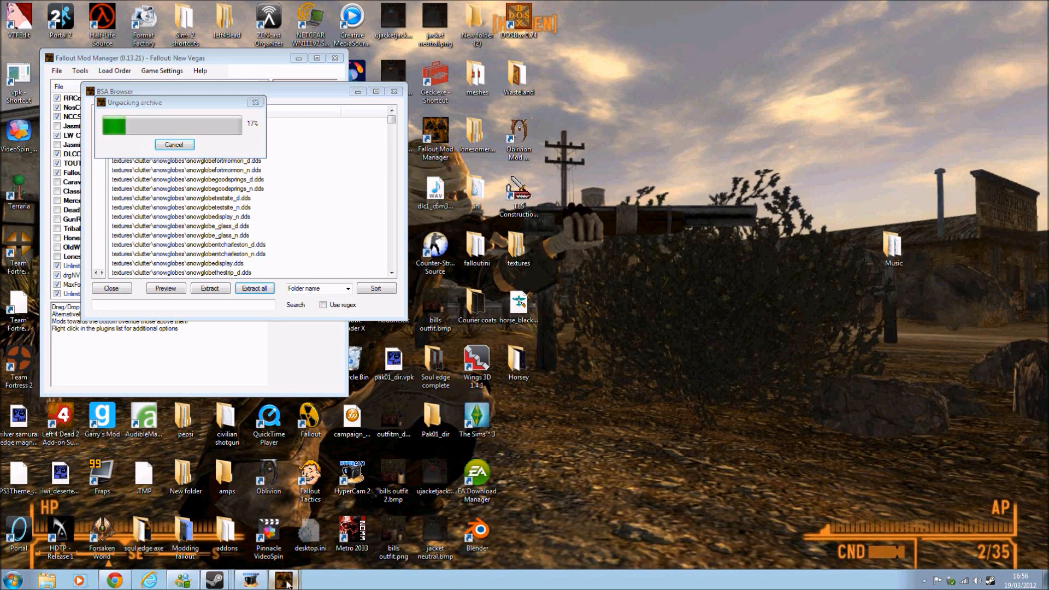
pyautogui.click(278, 551)
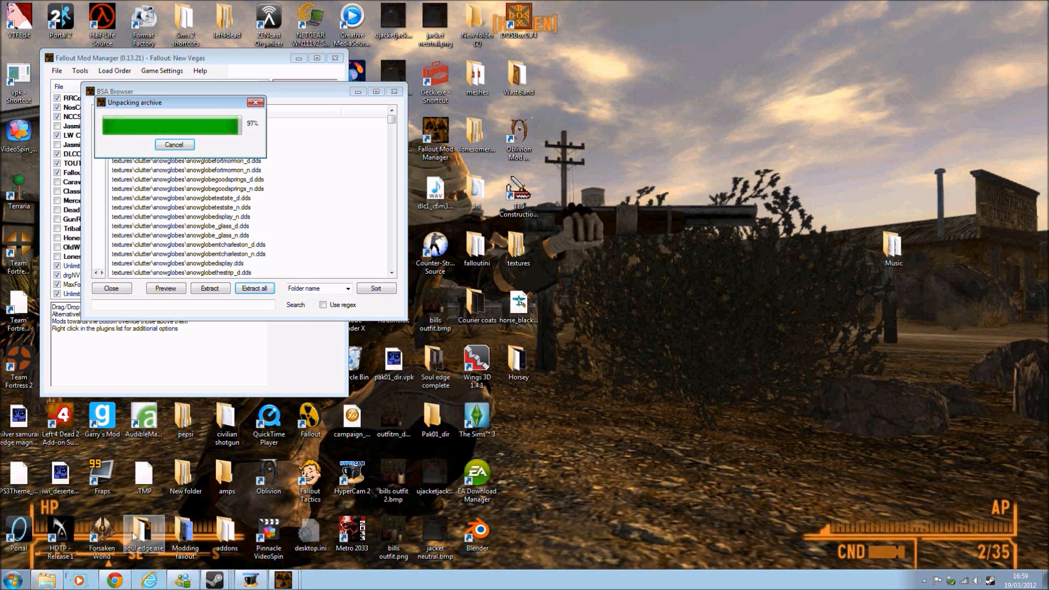
# Bring up the folder window showing textures\armor\wastelanddoctor01 and move it clear of the other windows
pyautogui.moveTo(46, 583)
pyautogui.click(46, 555)
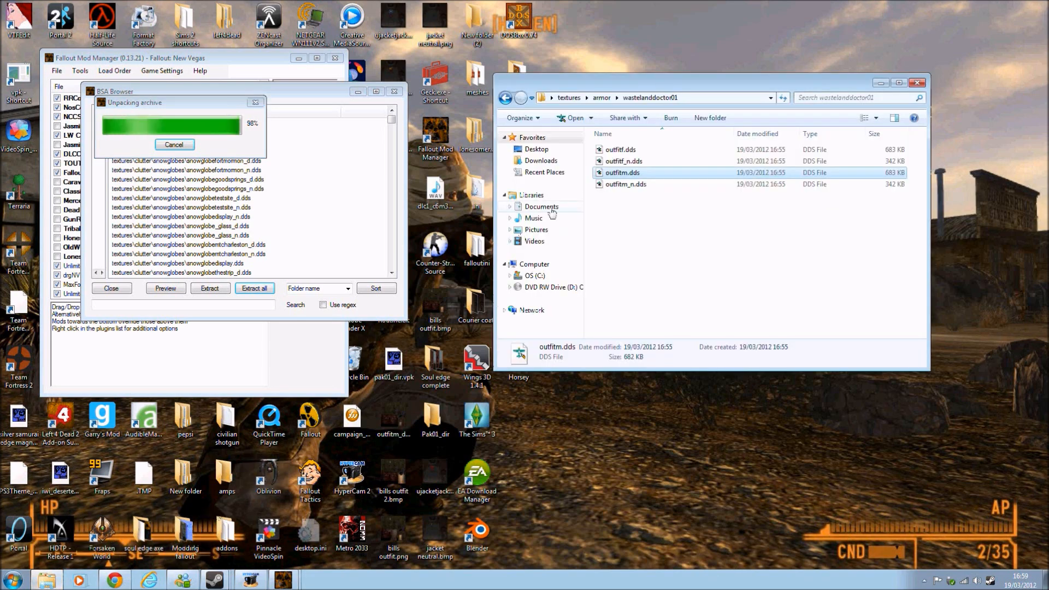
pyautogui.moveTo(678, 84); pyautogui.dragTo(786, 76)
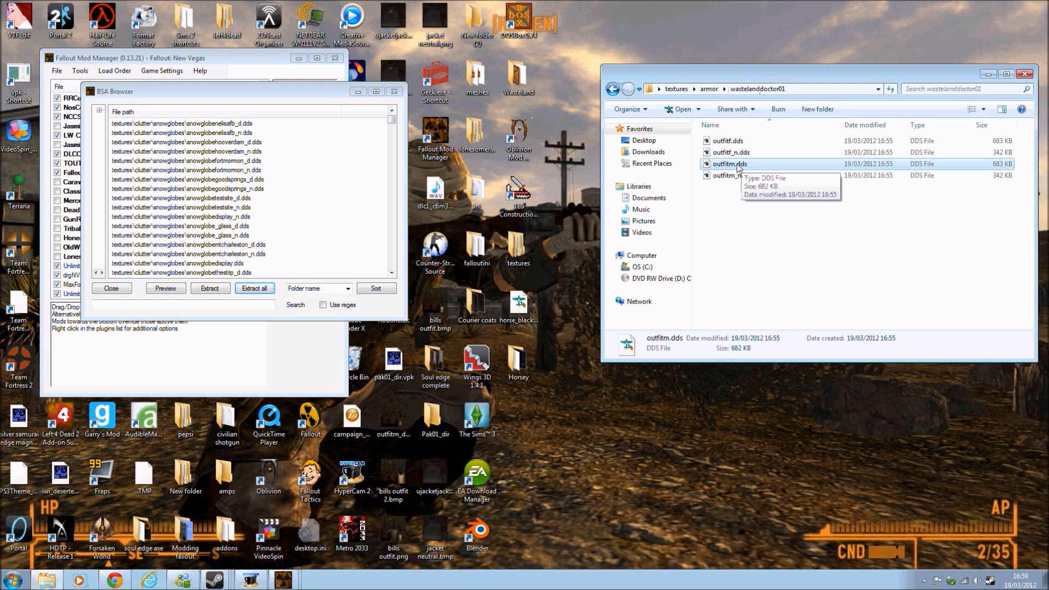
# Close the BSA Browser and Fallout Mod Manager, leaving the wastelanddoctor01 folder open
pyautogui.click(394, 91)
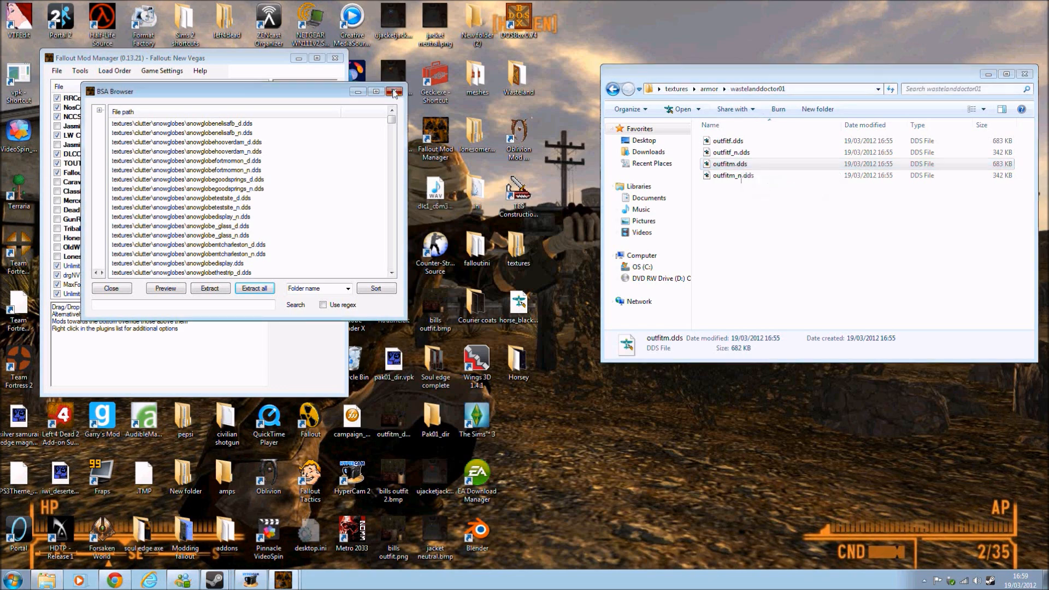
pyautogui.click(336, 61)
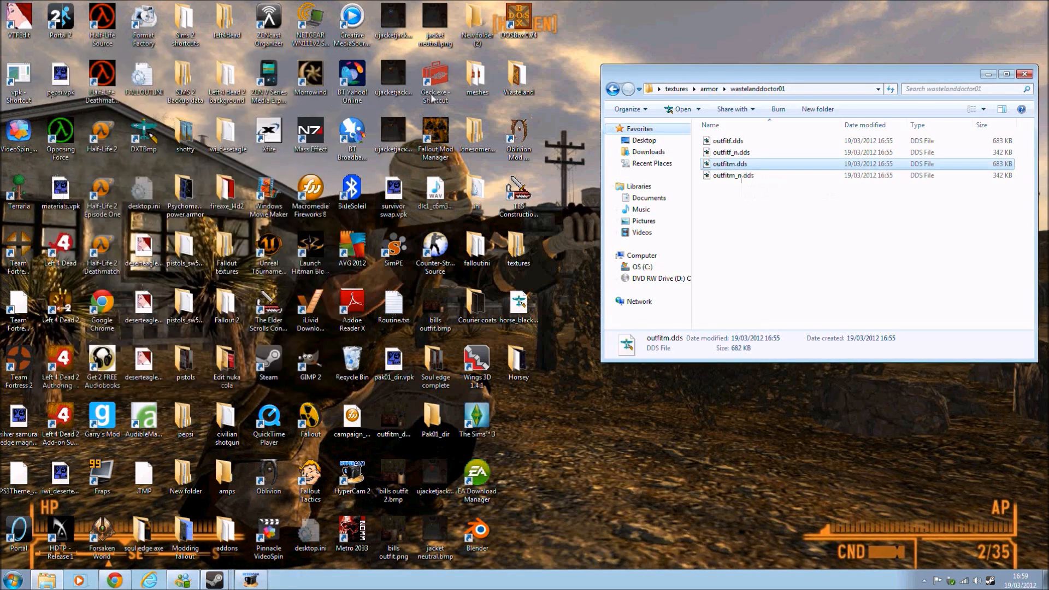
pyautogui.click(743, 166)
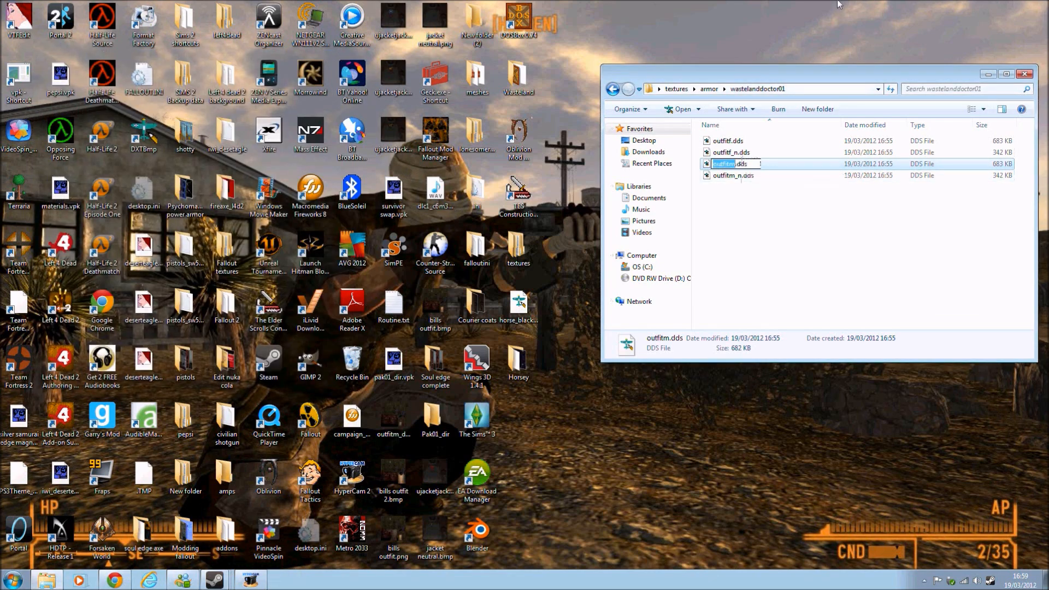
pyautogui.click(846, 263)
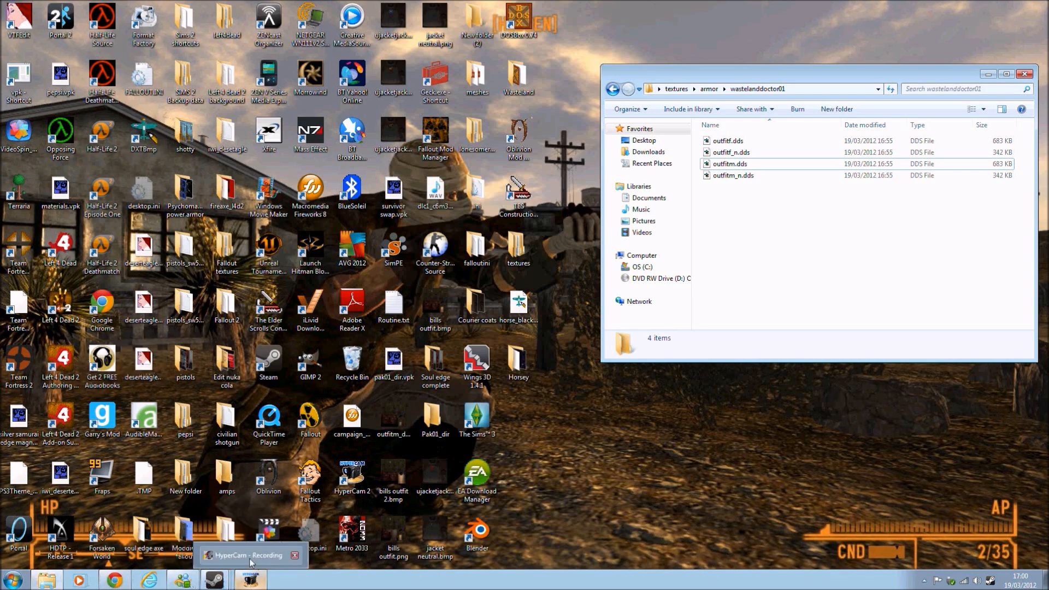
# Switch to Chrome and load google.co.uk
pyautogui.click(253, 550)
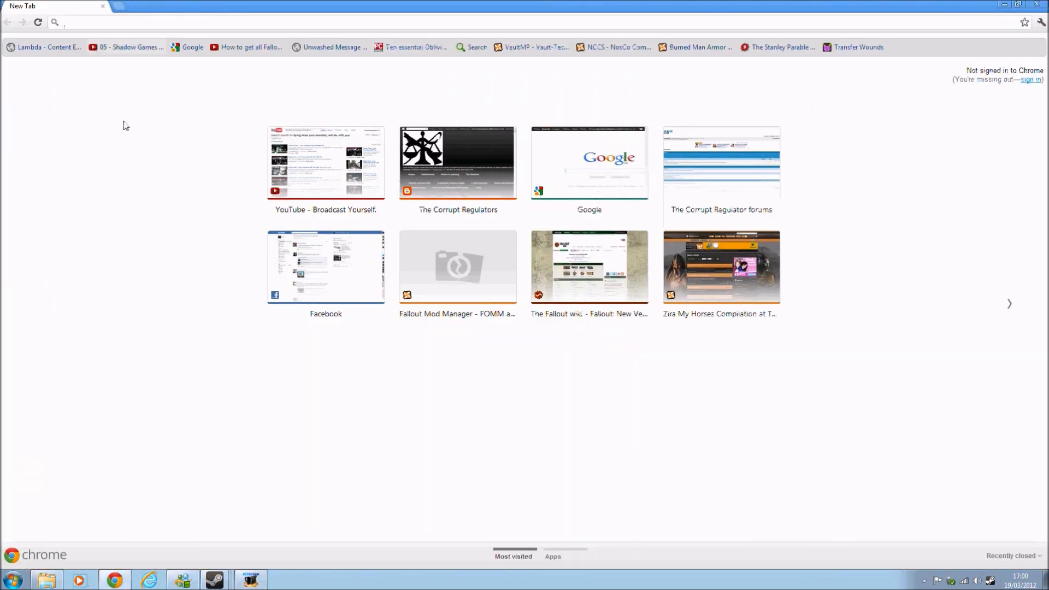
pyautogui.write('google.co.uk')
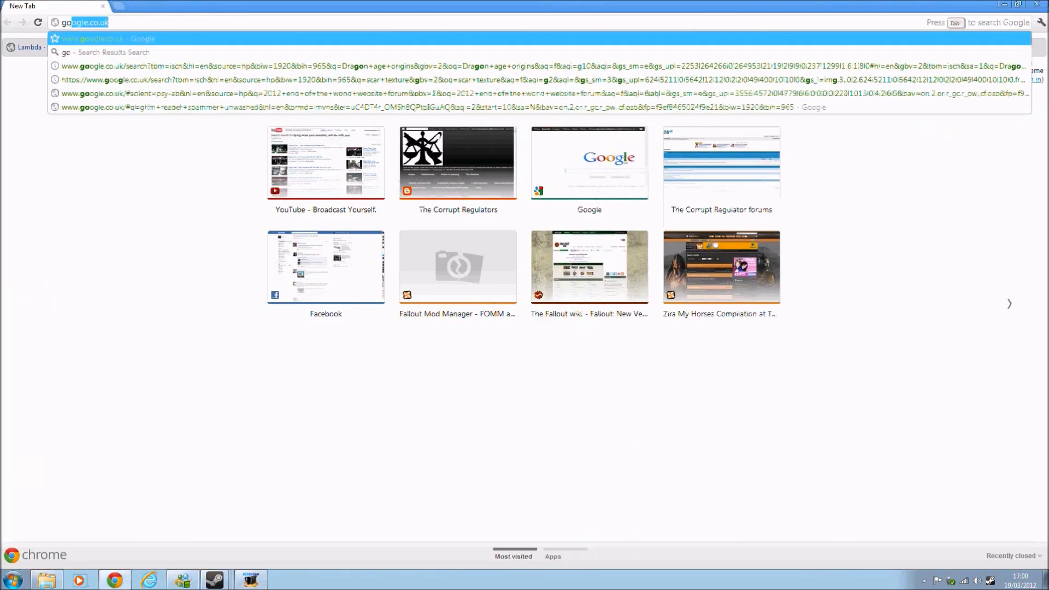
pyautogui.press('Return')
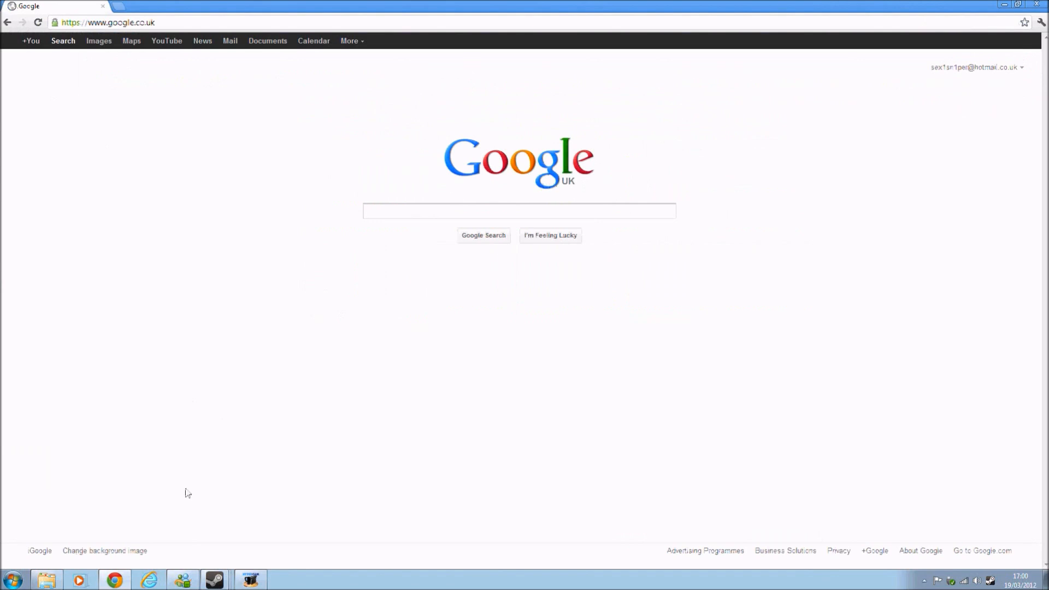
# Search Google for DXTbmp and open the DXTBmp Texture tool page on btinternet.com
pyautogui.moveTo(125, 580)
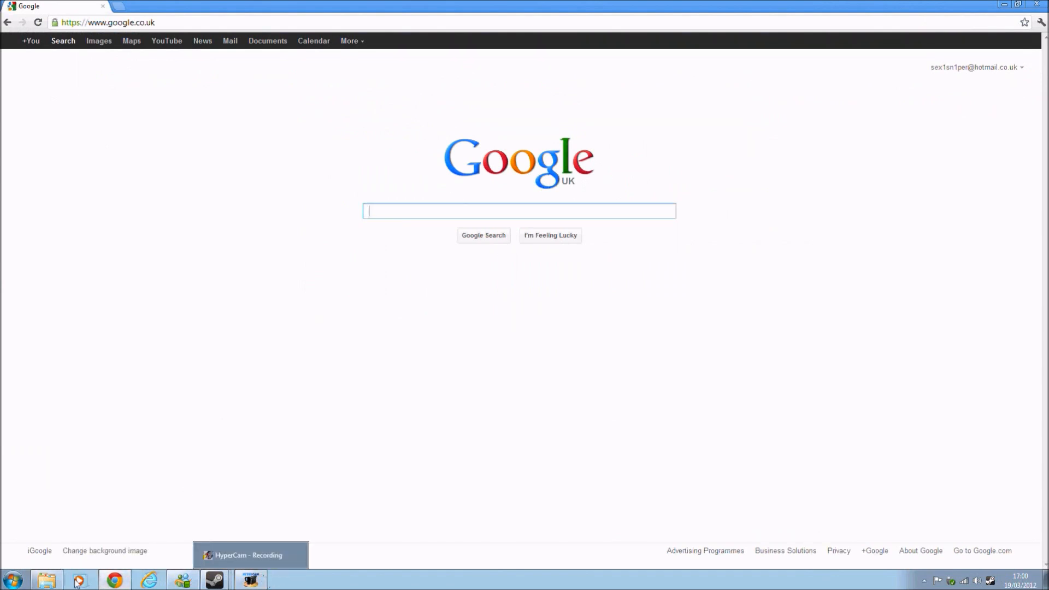
pyautogui.click(125, 582)
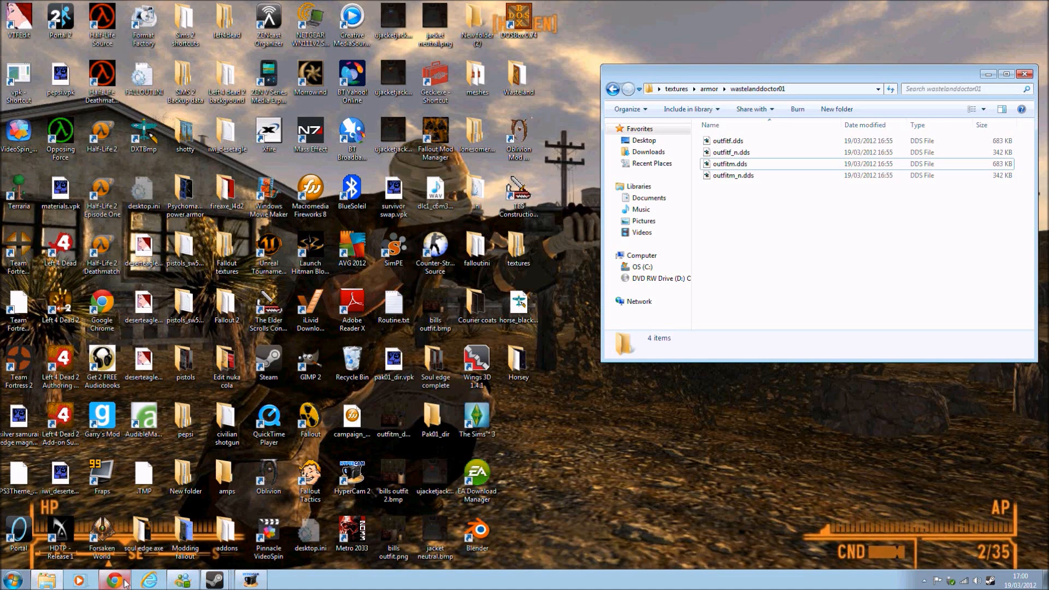
pyautogui.click(126, 583)
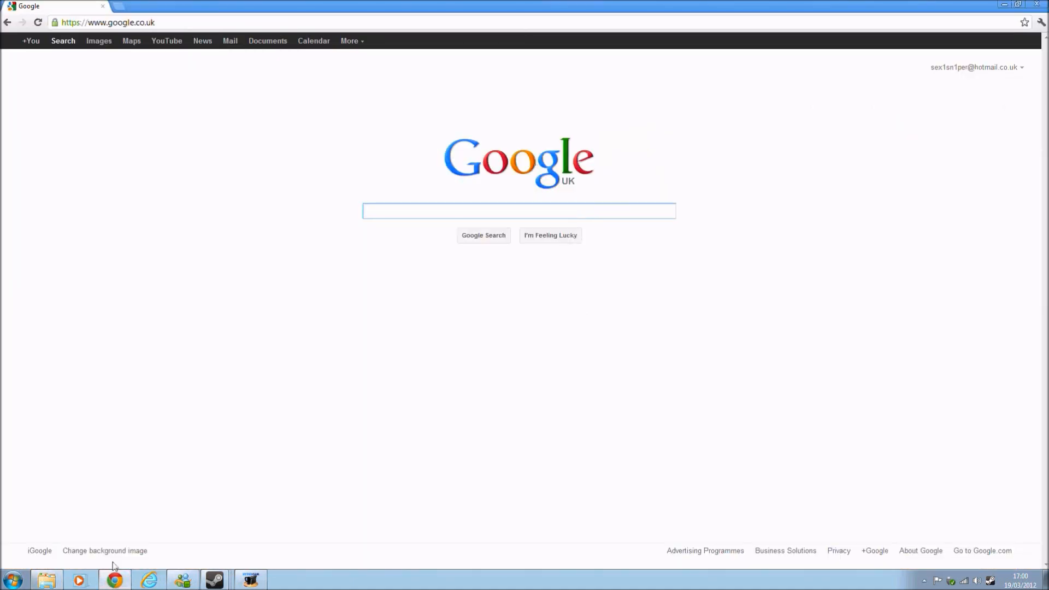
pyautogui.write('DXT')
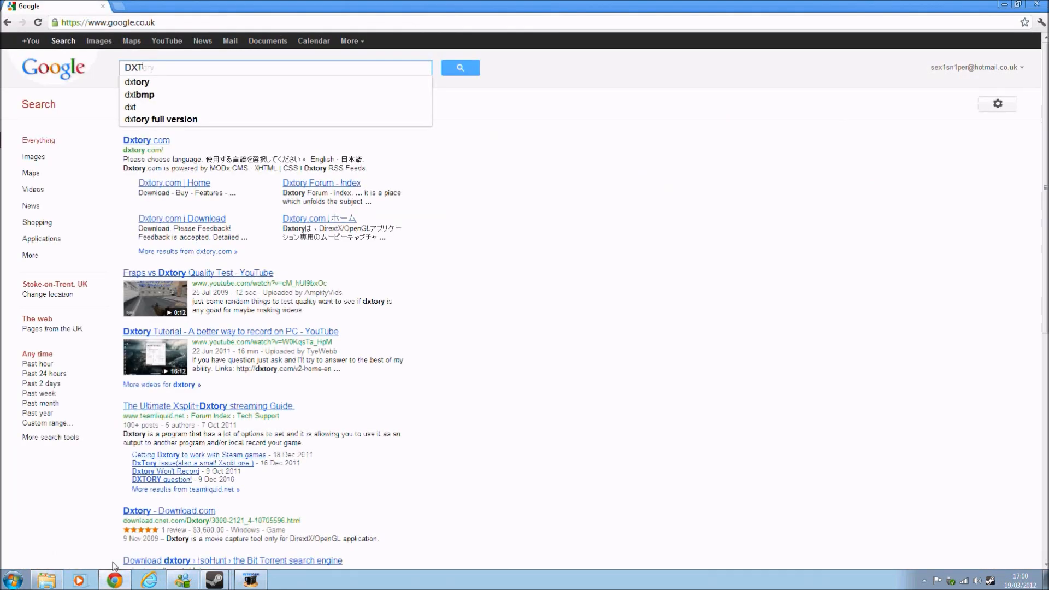
pyautogui.write('bmp')
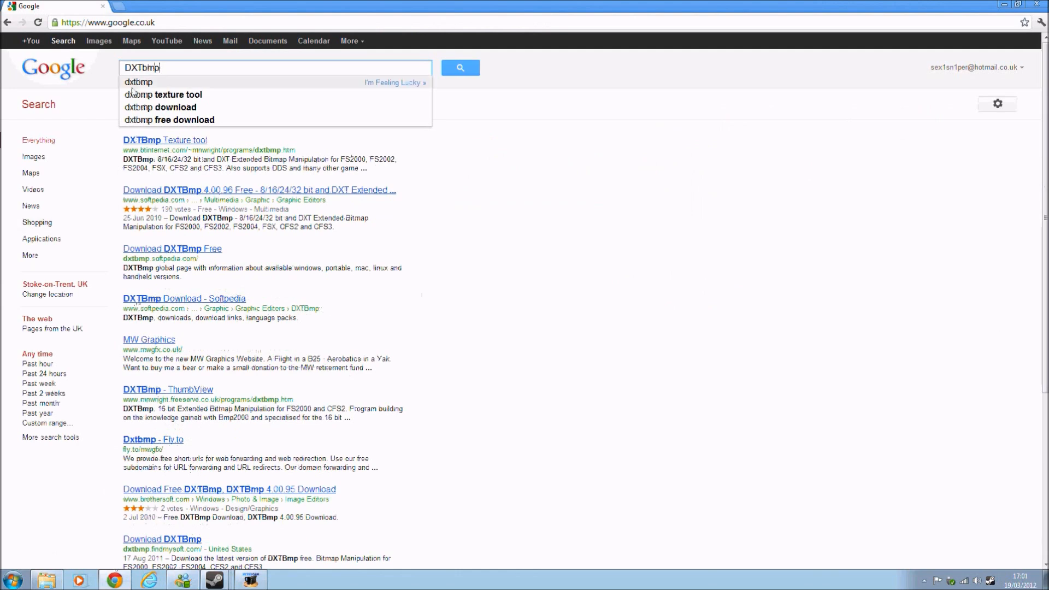
pyautogui.click(164, 141)
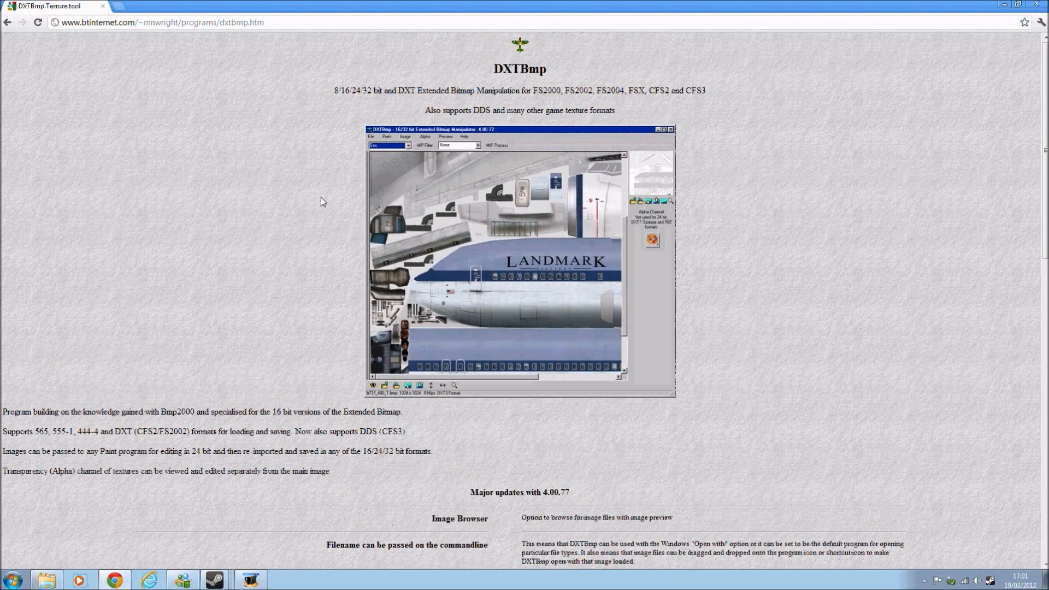
# Look through the DXTBmp page from the program description to the version history and the dxtbmpx.exe download link
pyautogui.scroll(-9, 334, 141)
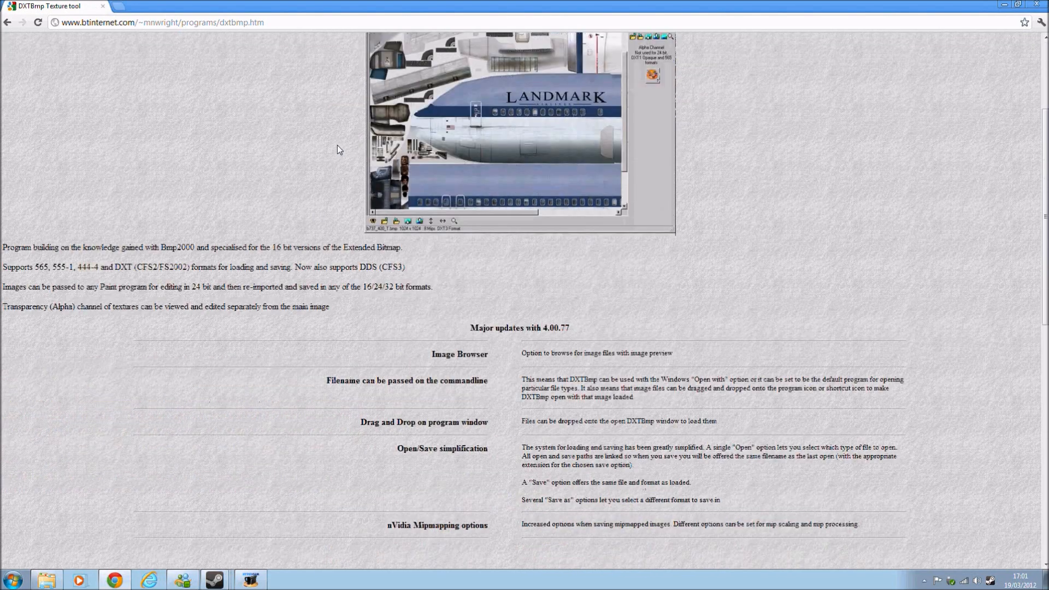
pyautogui.scroll(-5, 343, 156)
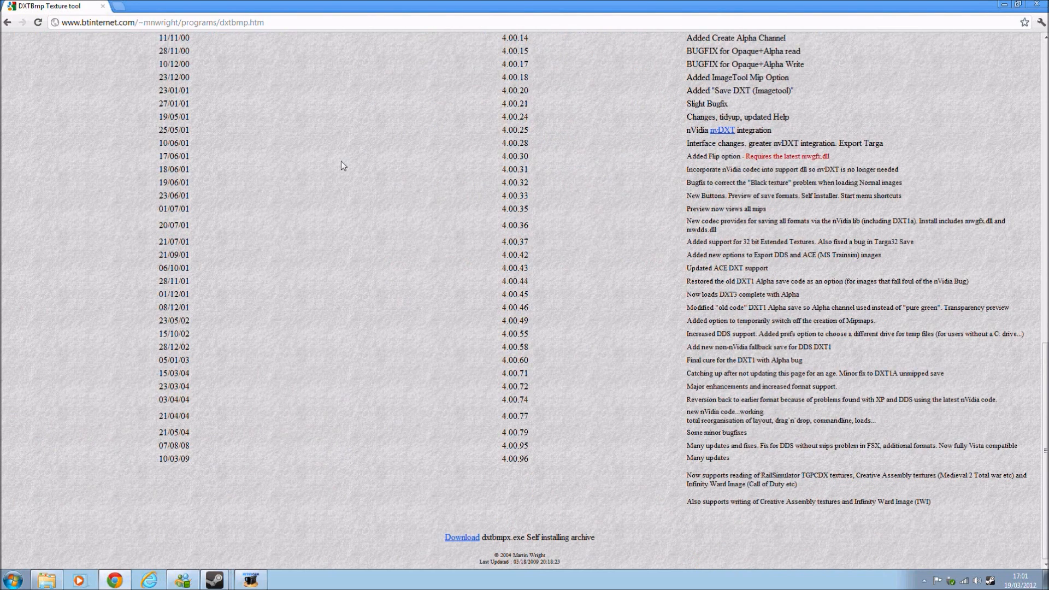
pyautogui.scroll(4, 371, 286)
pyautogui.scroll(-4, 377, 300)
pyautogui.scroll(4, 385, 314)
pyautogui.scroll(9, 396, 308)
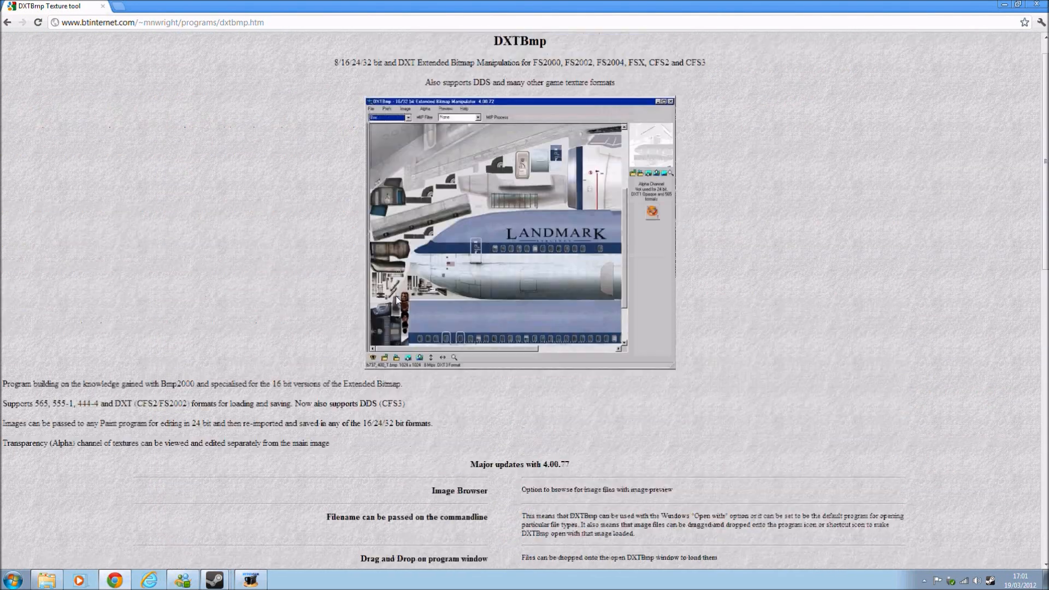
pyautogui.scroll(1, 337, 279)
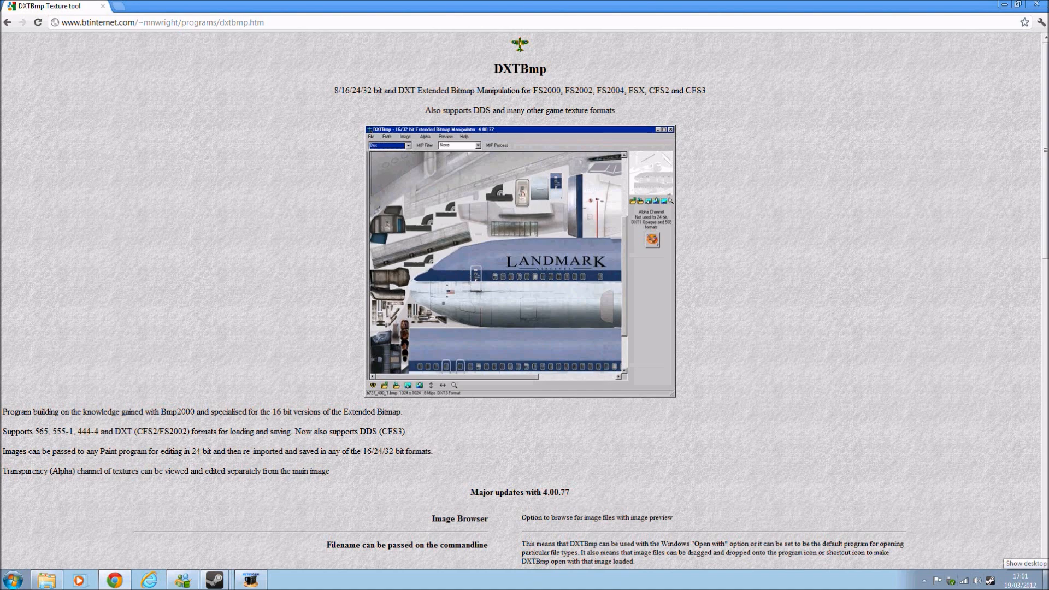
pyautogui.scroll(-14, 487, 454)
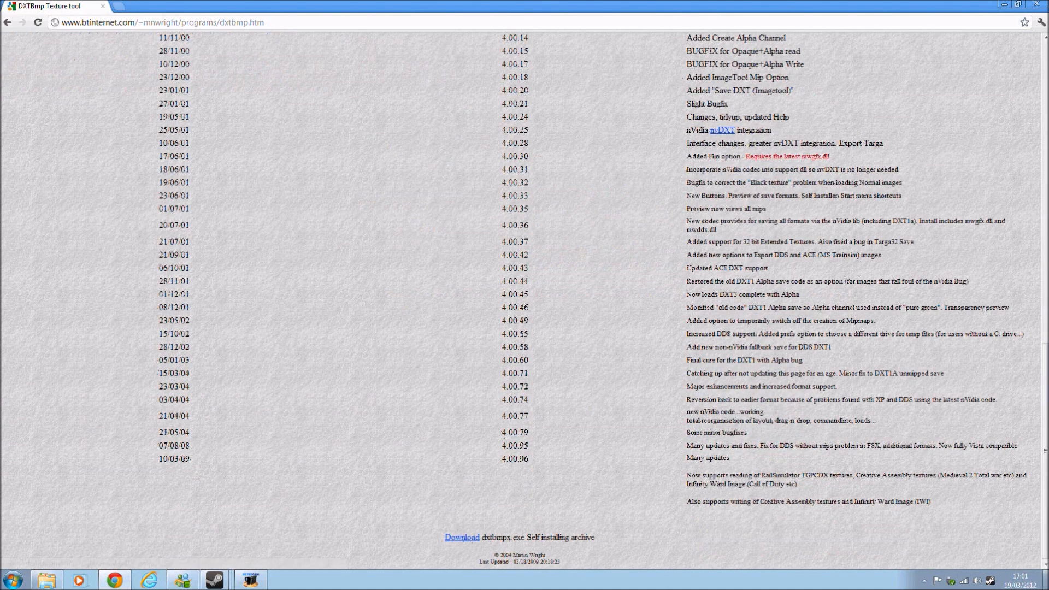
# Open outfitm.dds from the wastelanddoctor01 folder in DXTBmp and save it to the Desktop as the 24 bit BMP image outfitm.bmp
pyautogui.click(1045, 585)
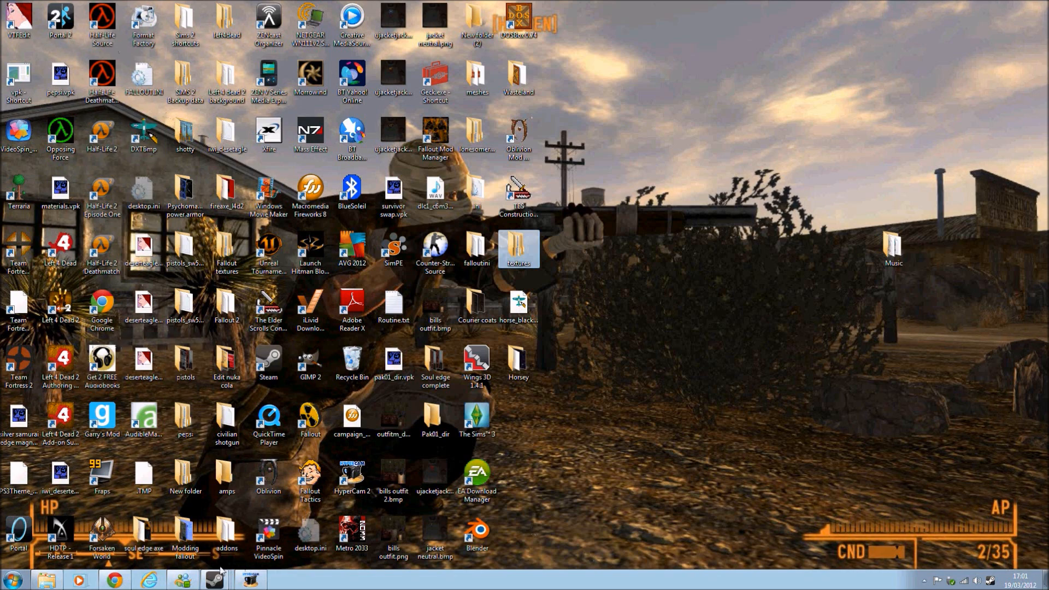
pyautogui.doubleClick(727, 164)
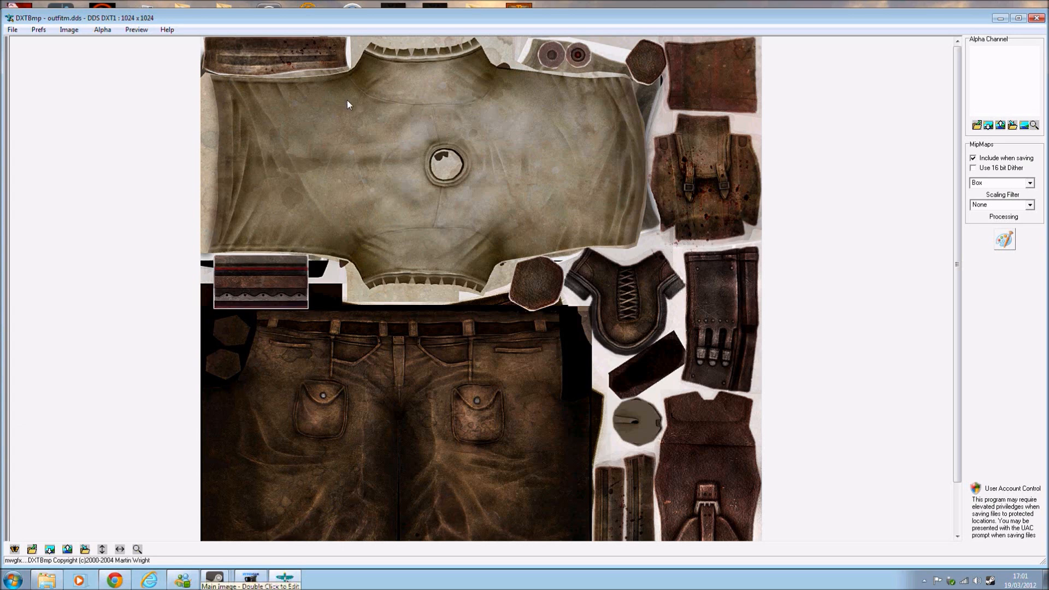
pyautogui.click(12, 30)
pyautogui.moveTo(36, 67)
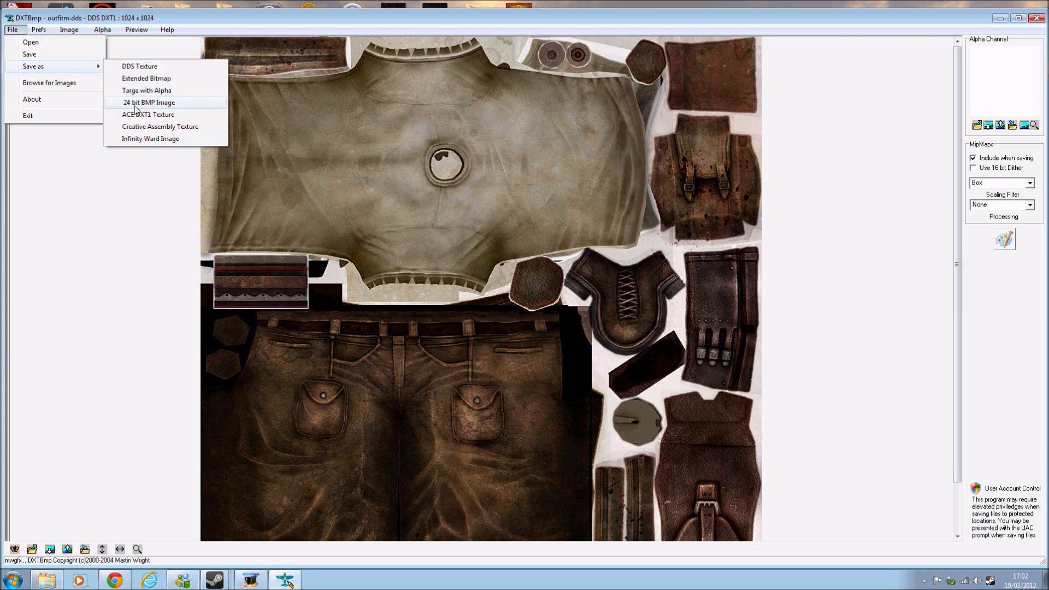
pyautogui.click(134, 108)
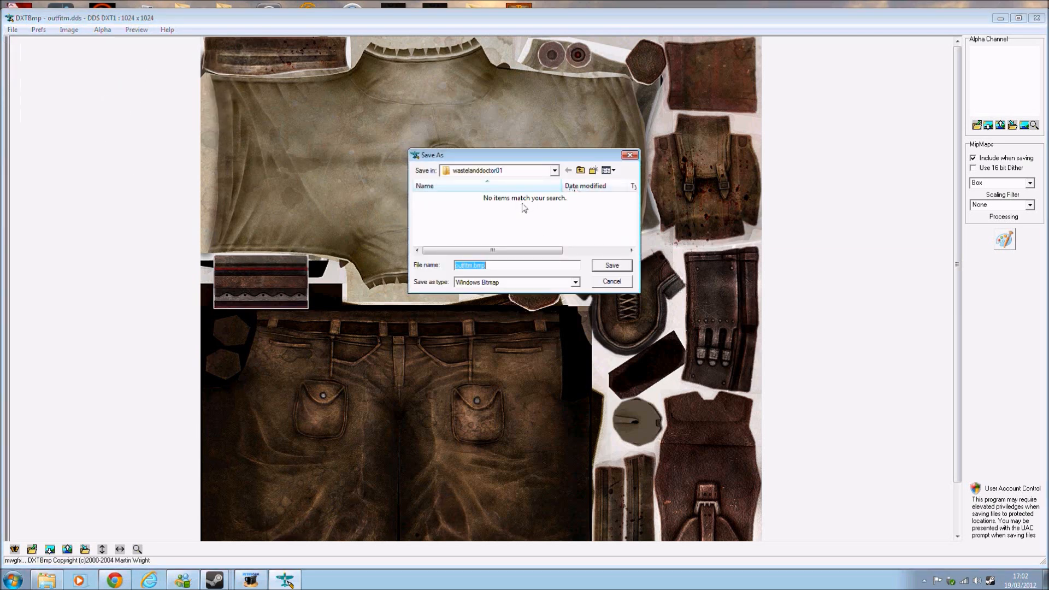
pyautogui.click(581, 171)
pyautogui.click(582, 171)
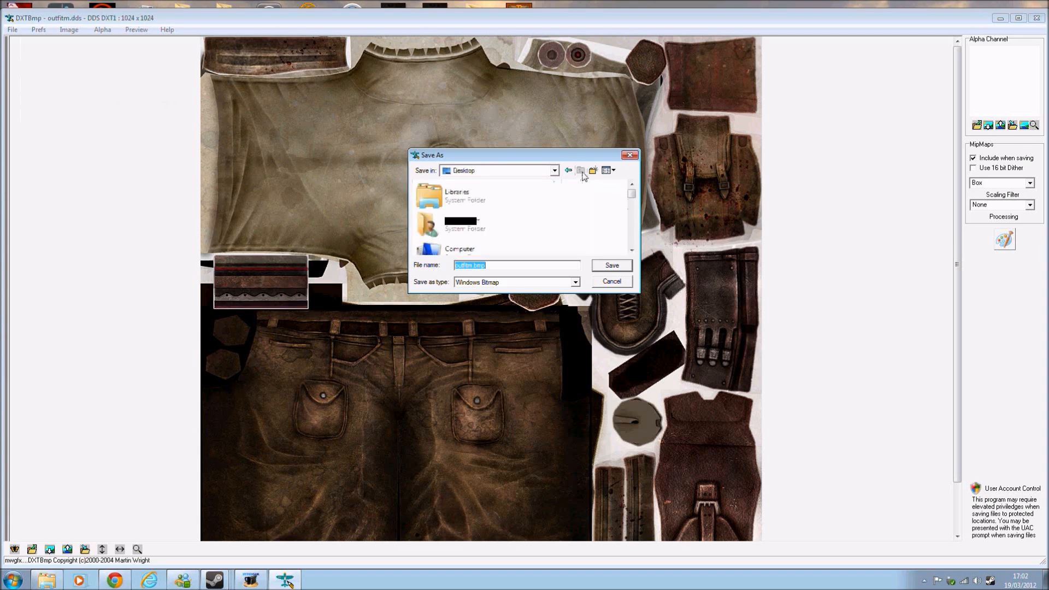
pyautogui.click(601, 266)
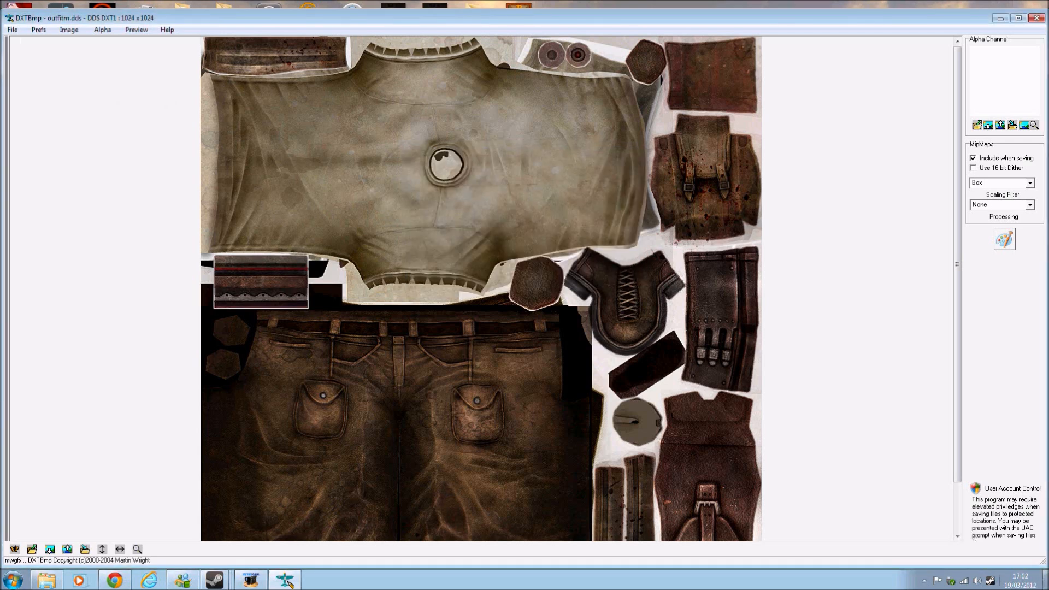
# Open outfitm.bmp from the Desktop in Macromedia Fireworks 8 and deselect the bitmap
pyautogui.click(1046, 581)
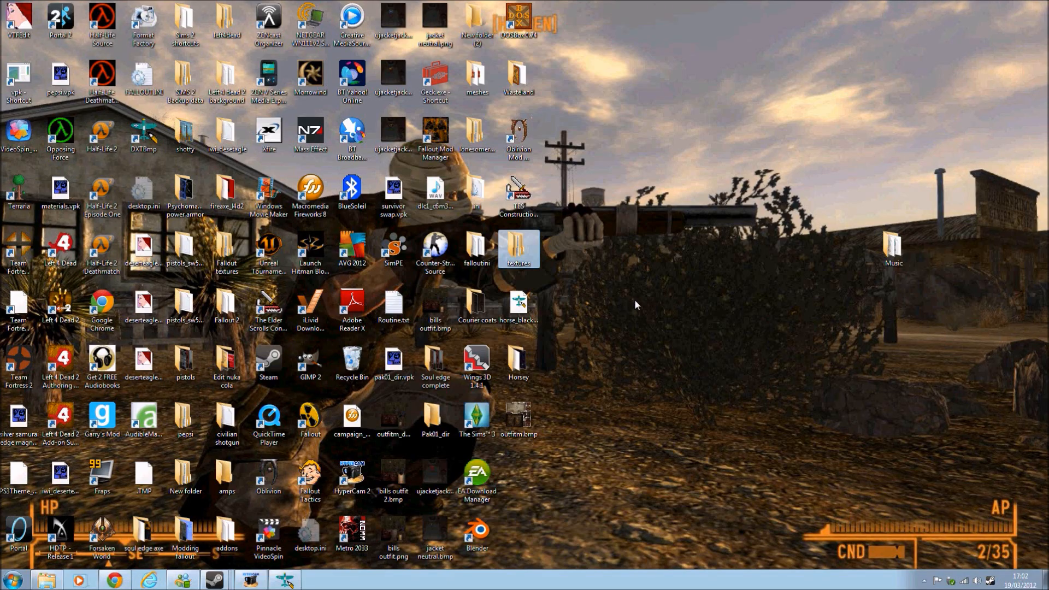
pyautogui.click(526, 425)
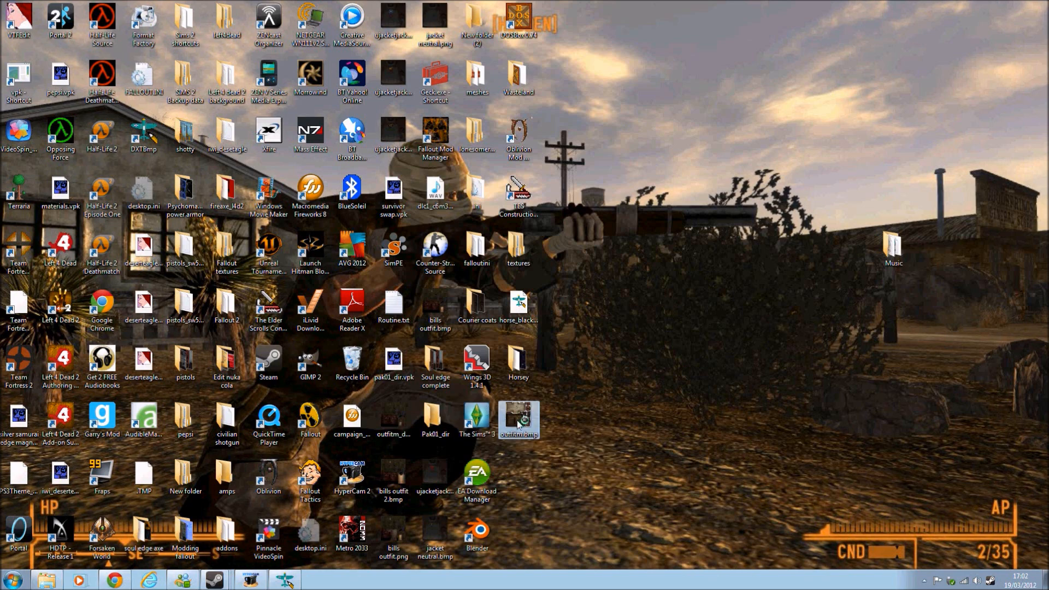
pyautogui.doubleClick(303, 187)
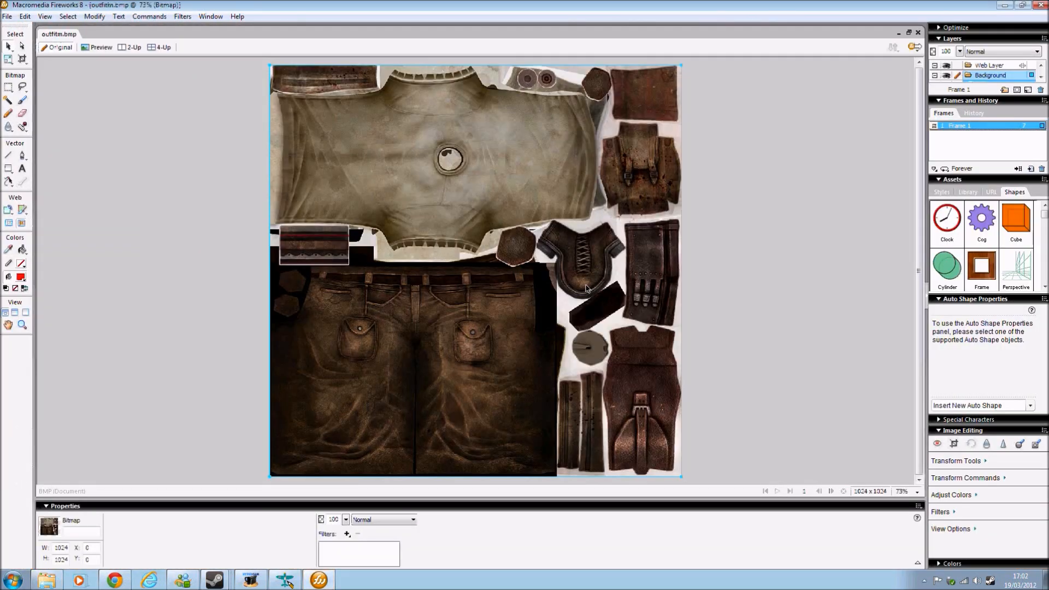
pyautogui.click(95, 186)
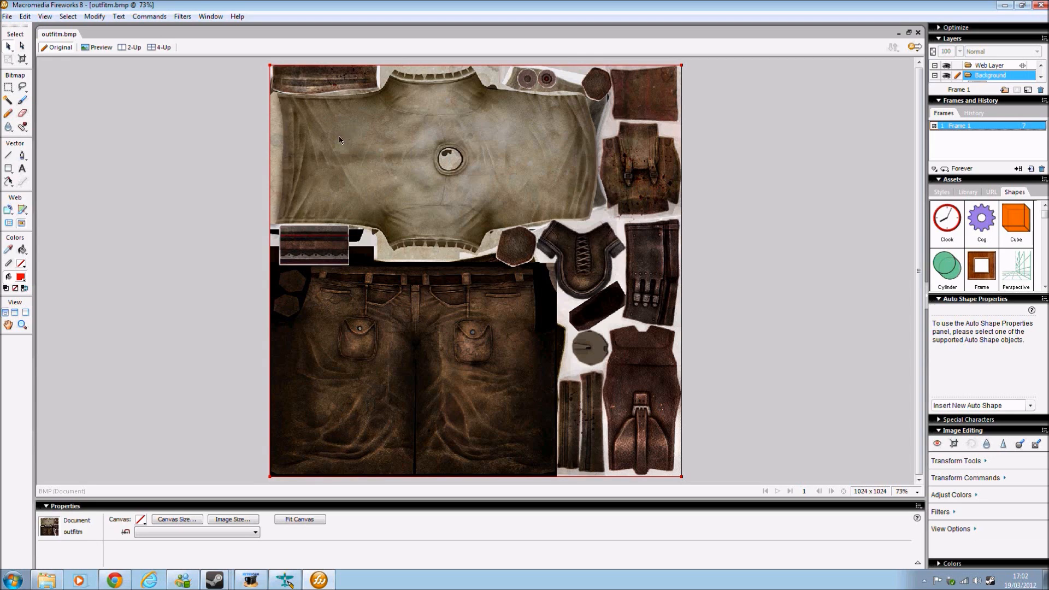
# Switch to Chrome, shrink its window over Fireworks and open Google Images in a new tab
pyautogui.click(114, 580)
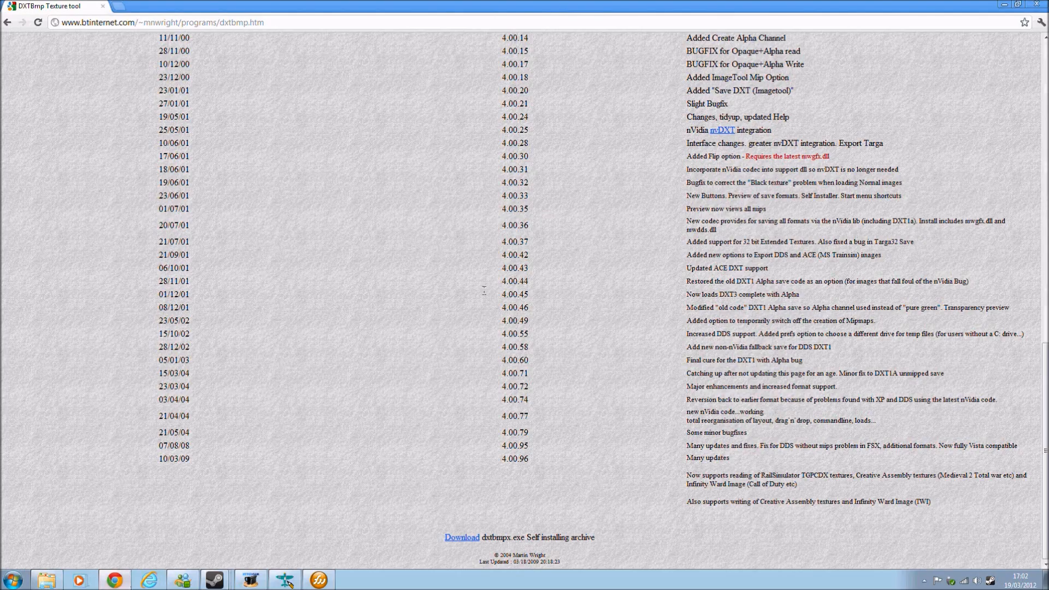
pyautogui.click(1017, 5)
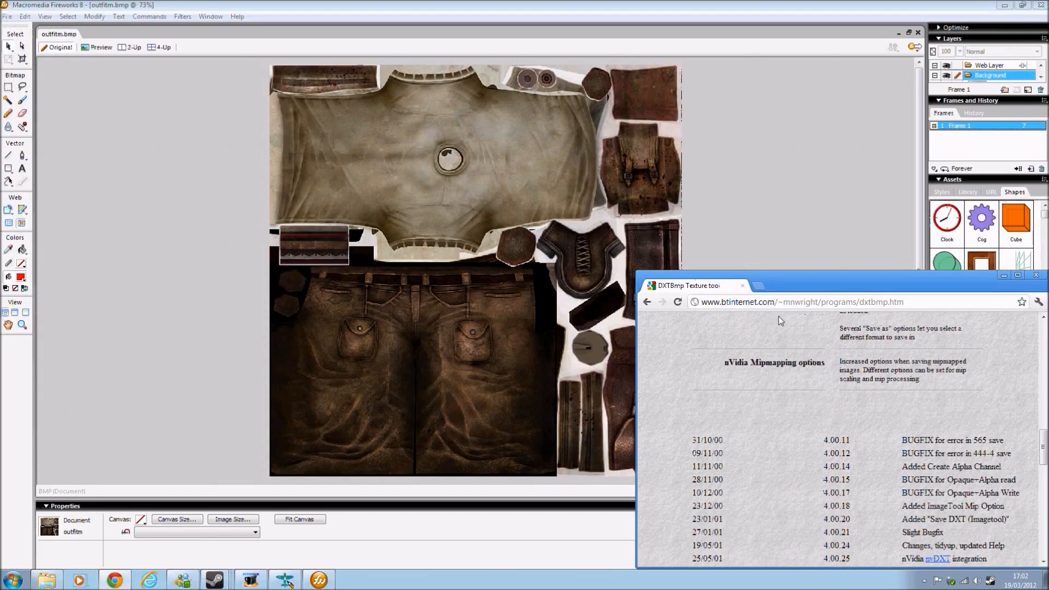
pyautogui.click(759, 287)
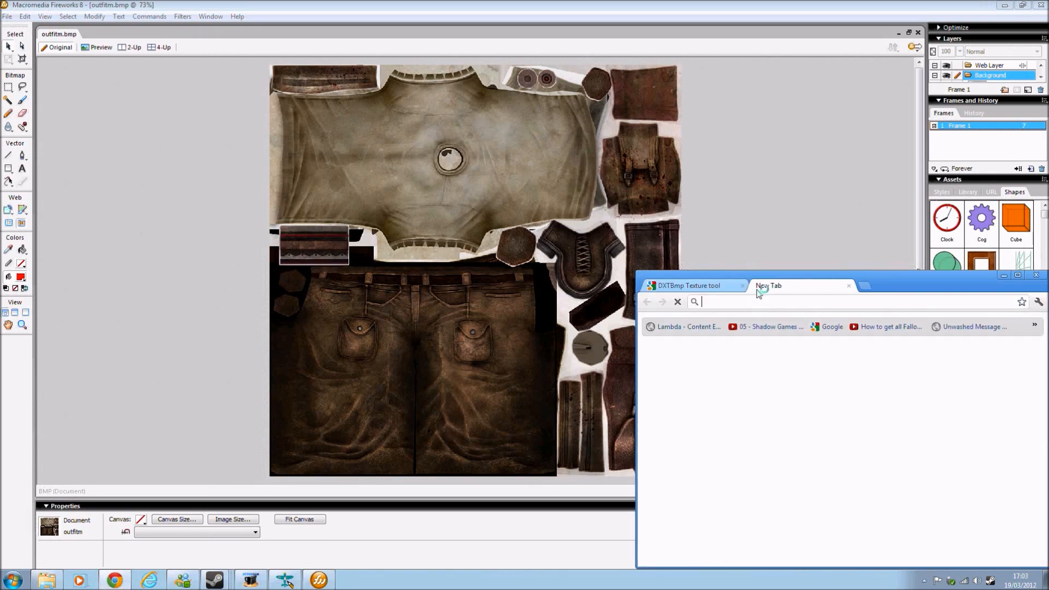
pyautogui.write('goo')
pyautogui.press('Return')
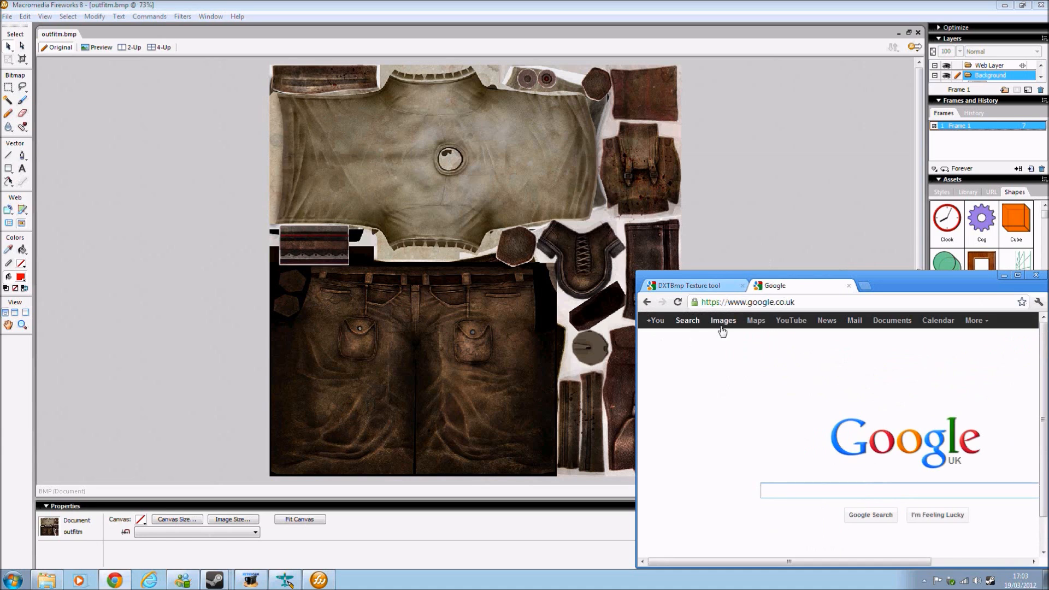
pyautogui.click(723, 321)
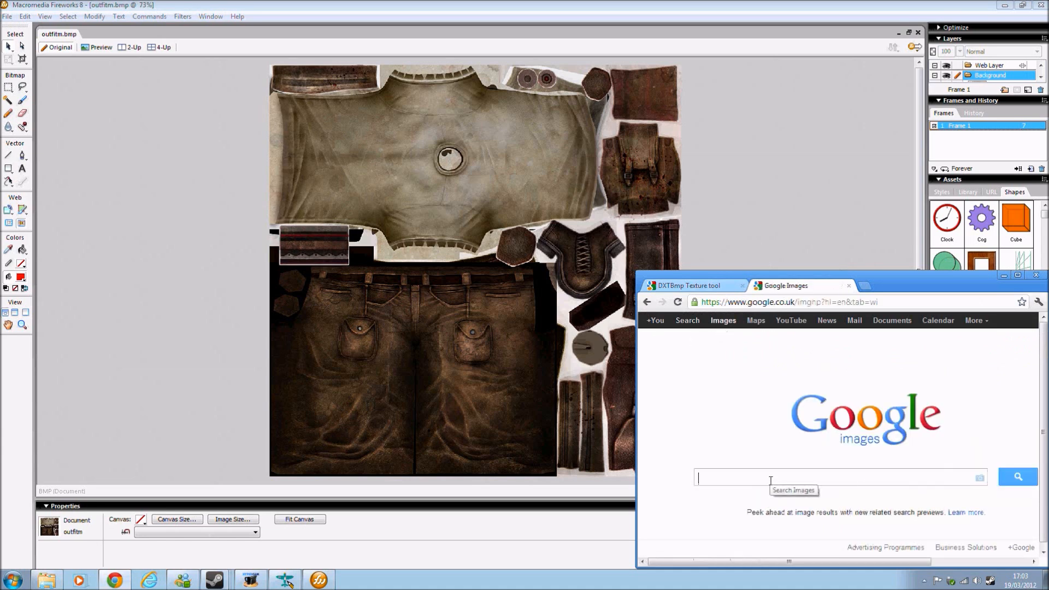
# Search the images for "i'm with stupid shirt" and copy the picture of the white T-shirt on a black background
pyautogui.write("i'm with stu")
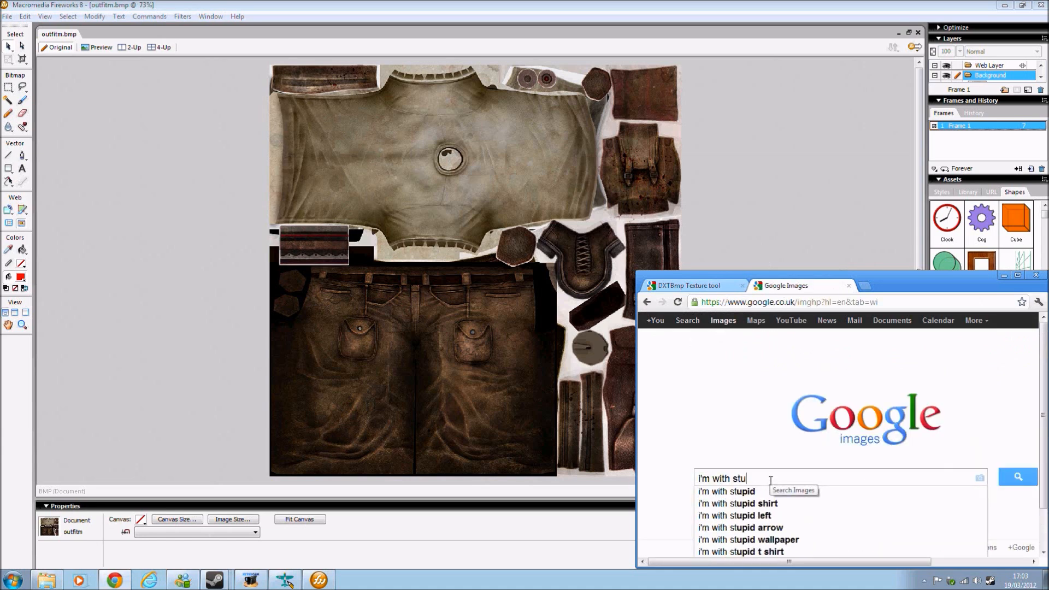
pyautogui.write('pid shirt')
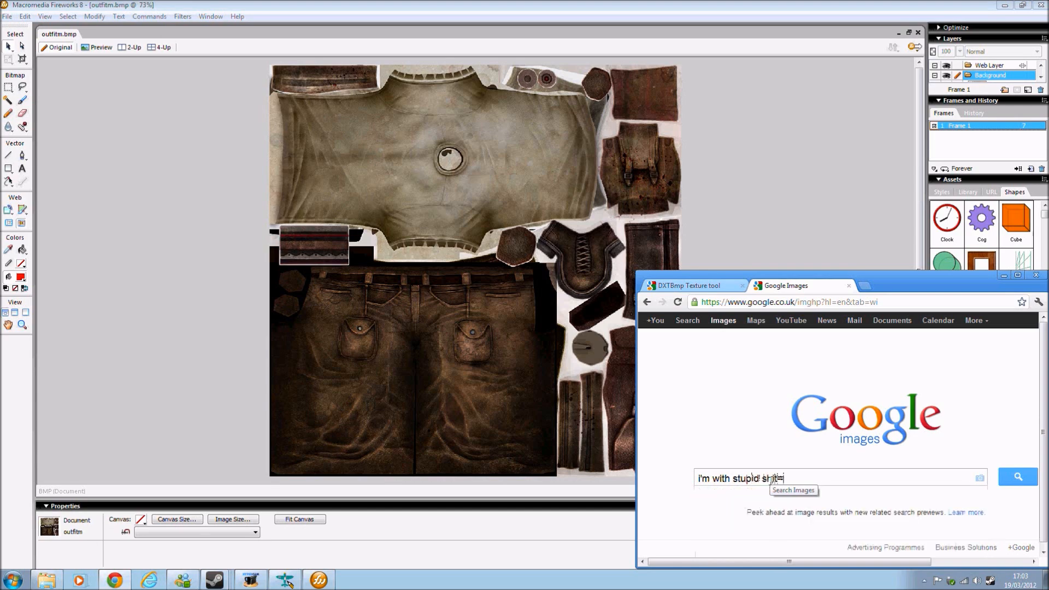
pyautogui.press('Return')
pyautogui.moveTo(758, 454)
pyautogui.rightClick(850, 440)
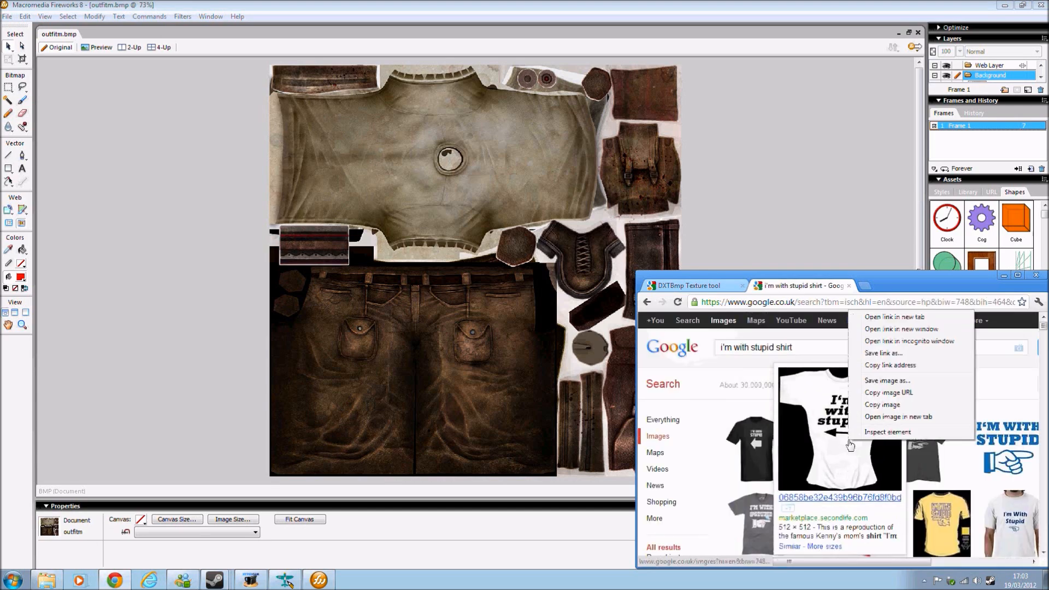
pyautogui.click(874, 404)
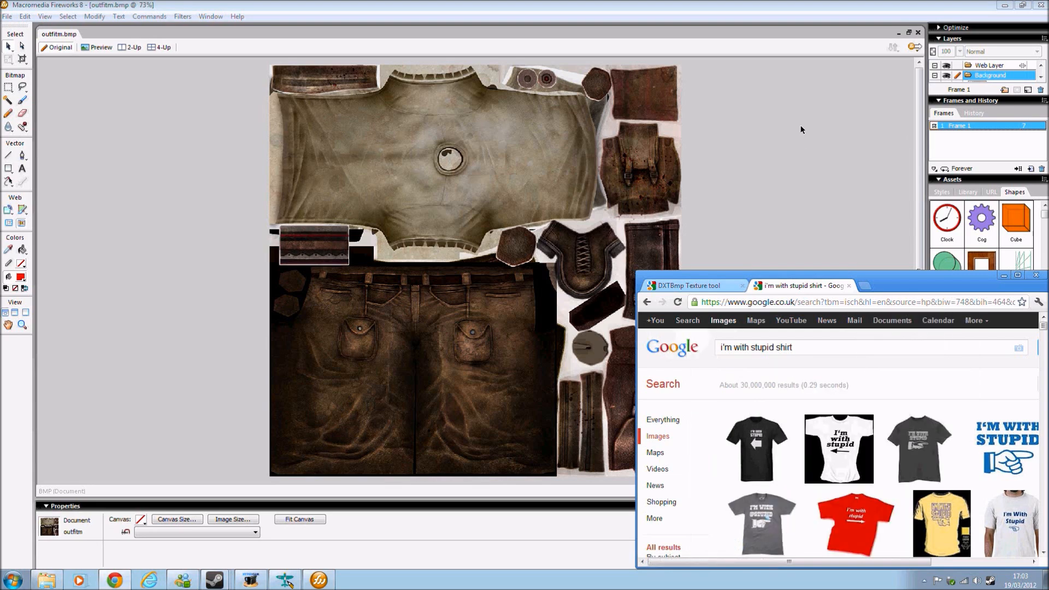
# Create a new transparent 225 x 225 pixel document in Fireworks and paste the copied T-shirt picture into it
pyautogui.click(676, 152)
pyautogui.hotkey('ctrl', 'n')
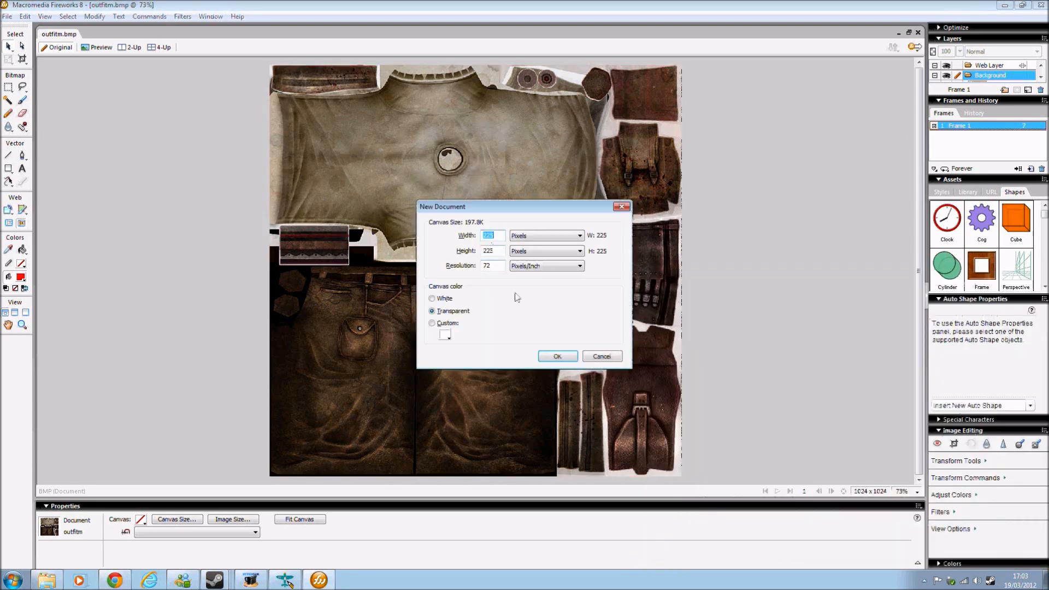
pyautogui.press('Return')
pyautogui.hotkey('ctrl', 'v')
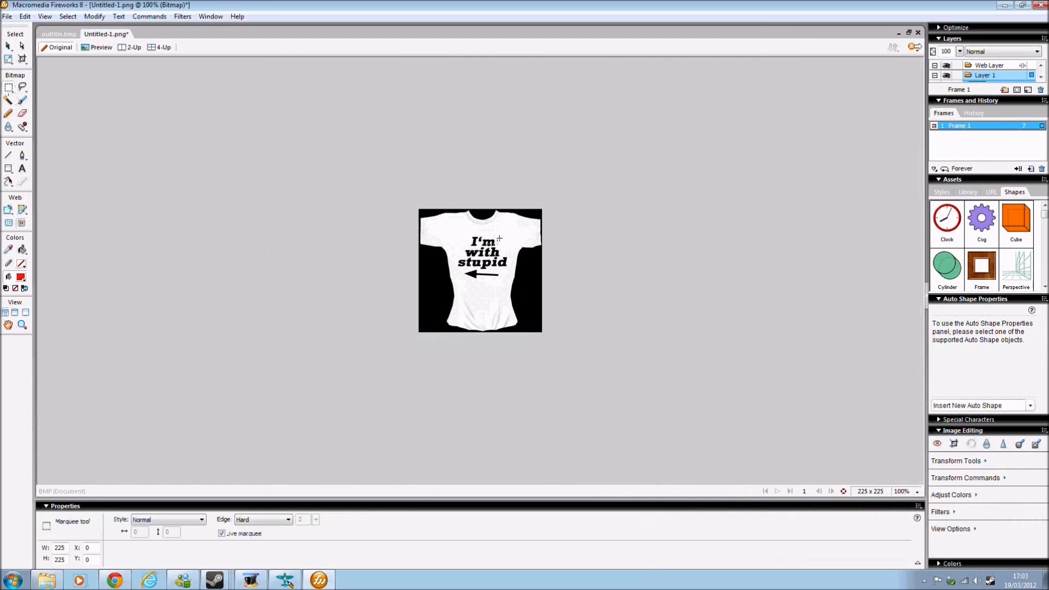
# Cut the "I'm with stupid" lettering from the T-shirt picture, paste it into outfitm.bmp and place it on the shirt between the collar and one hem
pyautogui.moveTo(518, 230); pyautogui.dragTo(451, 286)
pyautogui.press('Delete')
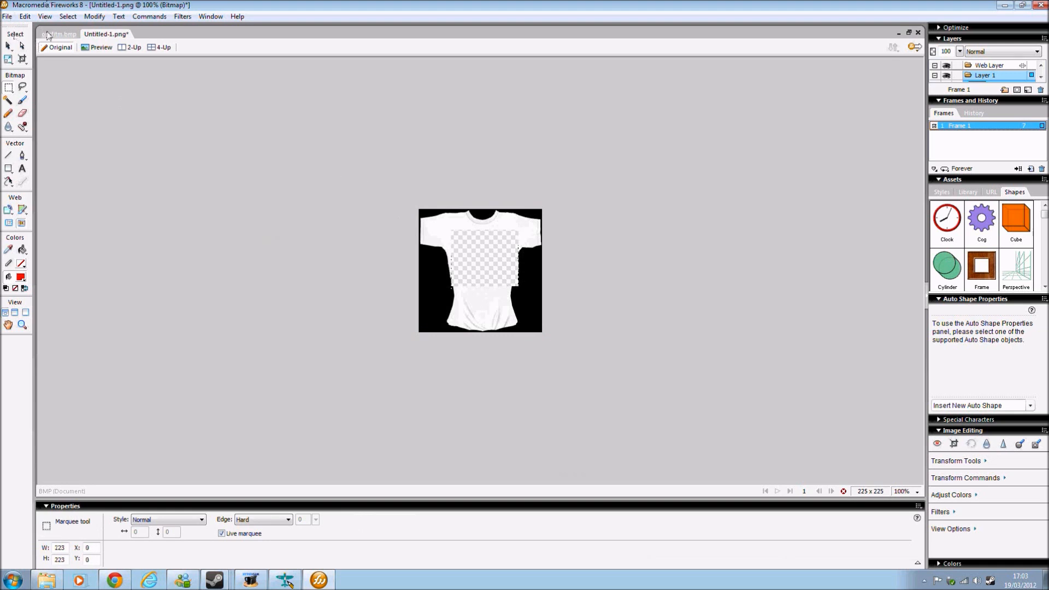
pyautogui.click(58, 34)
pyautogui.hotkey('ctrl', 'v')
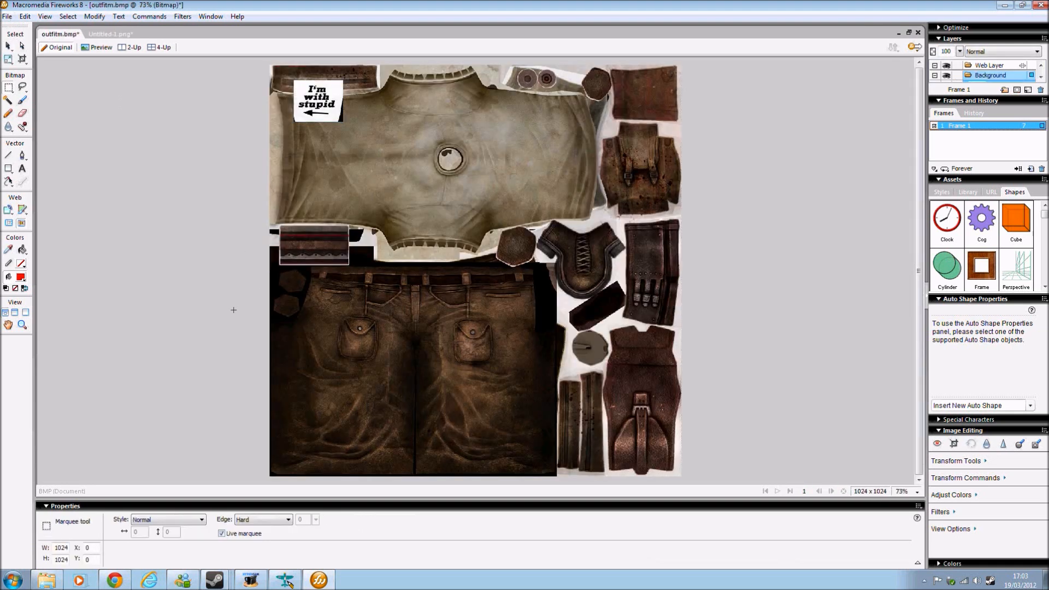
pyautogui.click(8, 47)
pyautogui.moveTo(309, 98); pyautogui.dragTo(516, 146)
# Remove the white background and the black edge remnants around the pasted lettering with the Magic Wand tool
pyautogui.press('w')
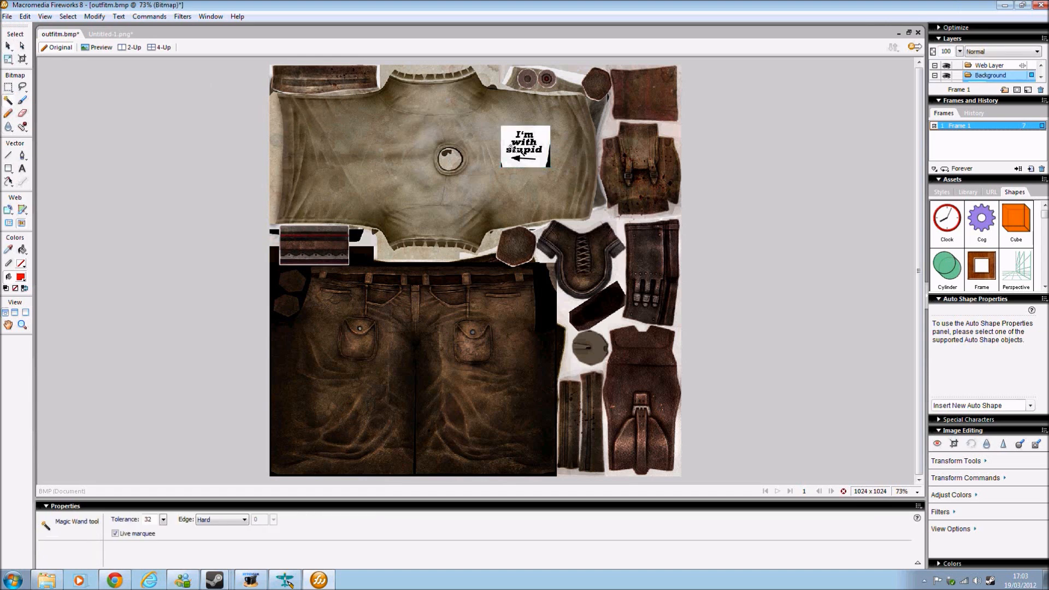
pyautogui.click(510, 157)
pyautogui.press('Delete')
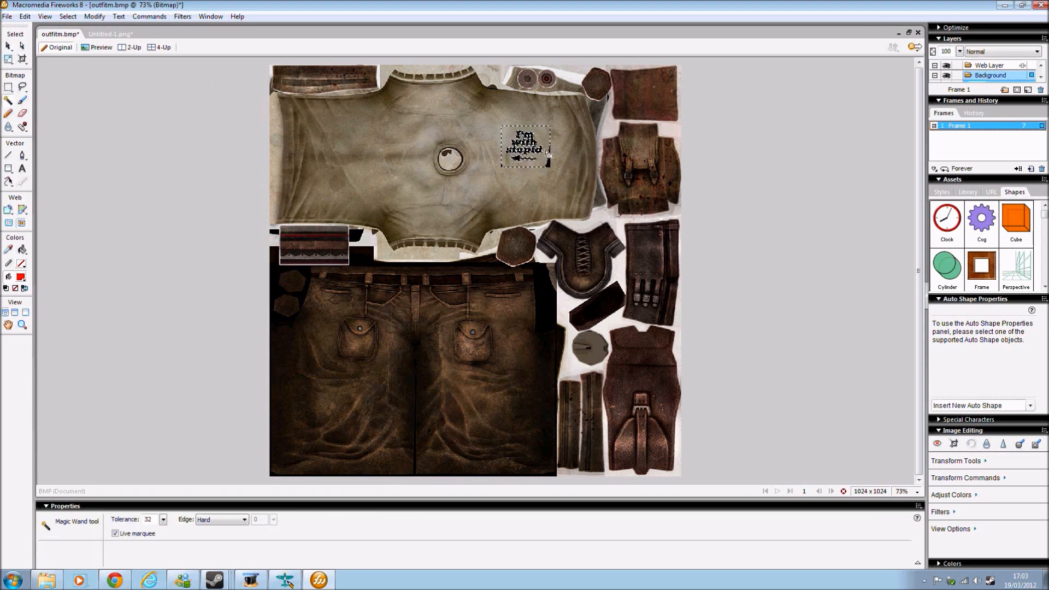
pyautogui.click(549, 164)
pyautogui.click(22, 87)
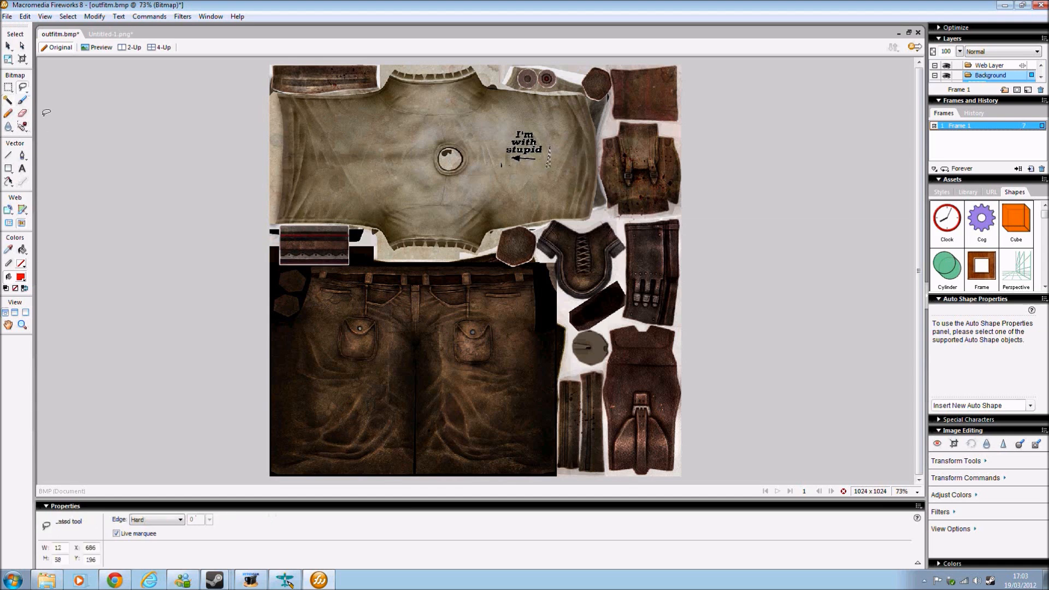
pyautogui.click(22, 113)
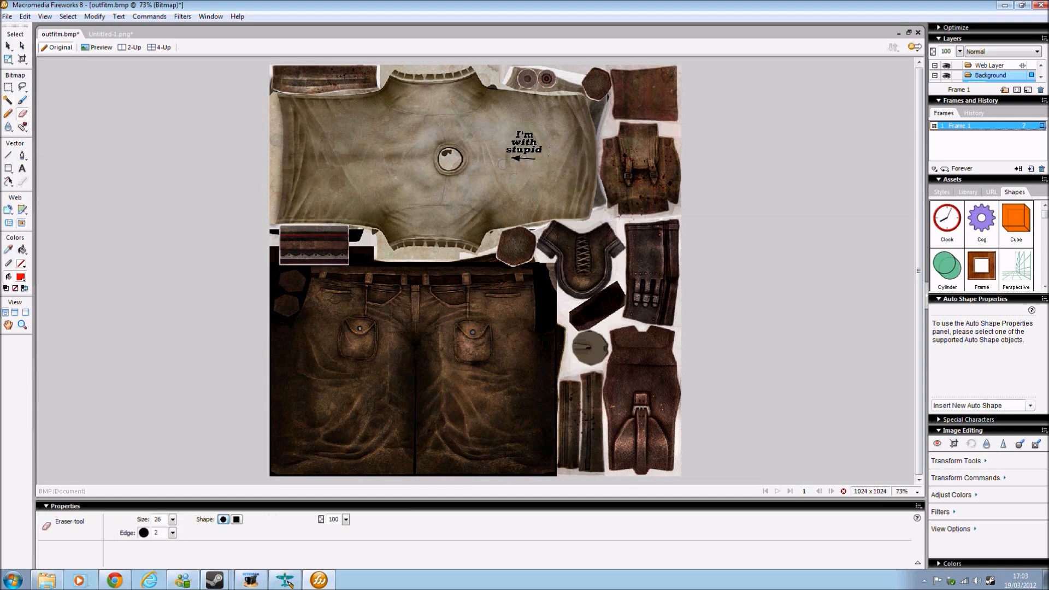
pyautogui.hotkey('ctrl', 'a')
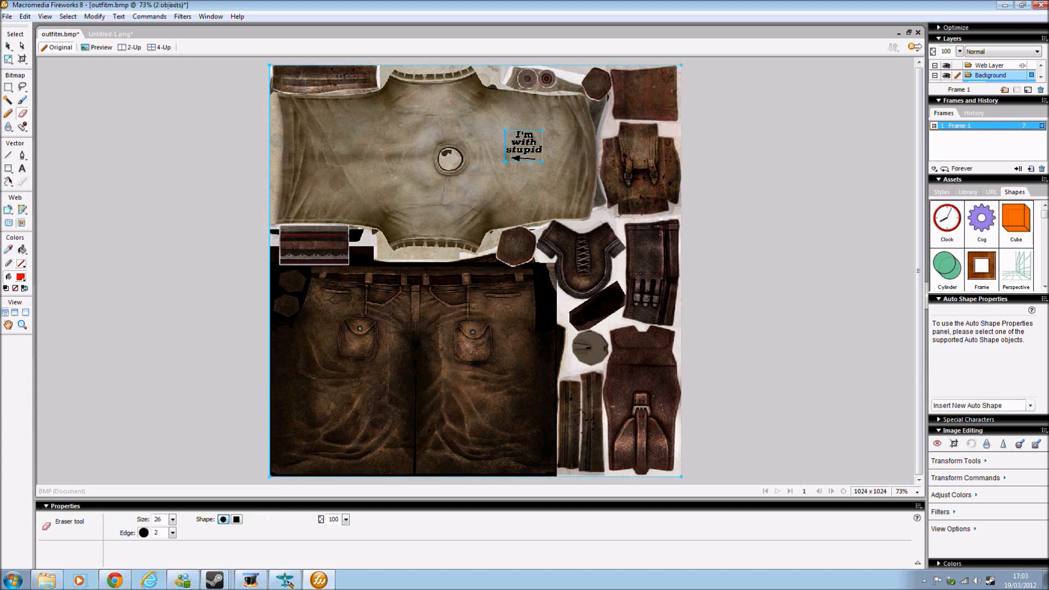
pyautogui.press('v')
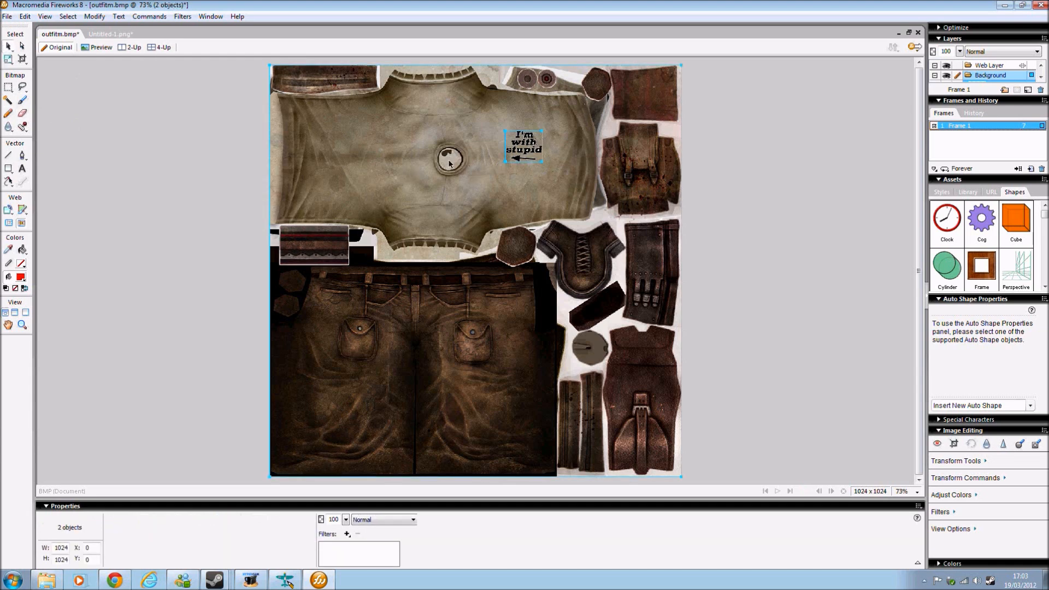
pyautogui.moveTo(530, 140); pyautogui.dragTo(554, 142)
pyautogui.click(832, 211)
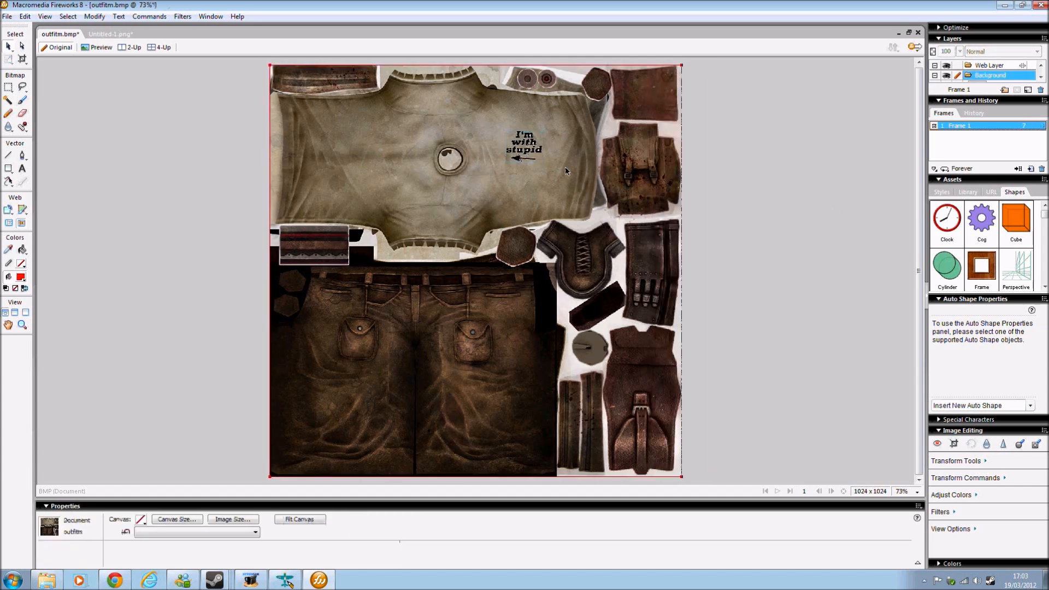
# Rotate the lettering about 90° counterclockwise so its arrow points down, and shift it slightly toward the shirt's hem
pyautogui.click(524, 157)
pyautogui.click(8, 63)
pyautogui.moveTo(530, 260); pyautogui.dragTo(696, 156)
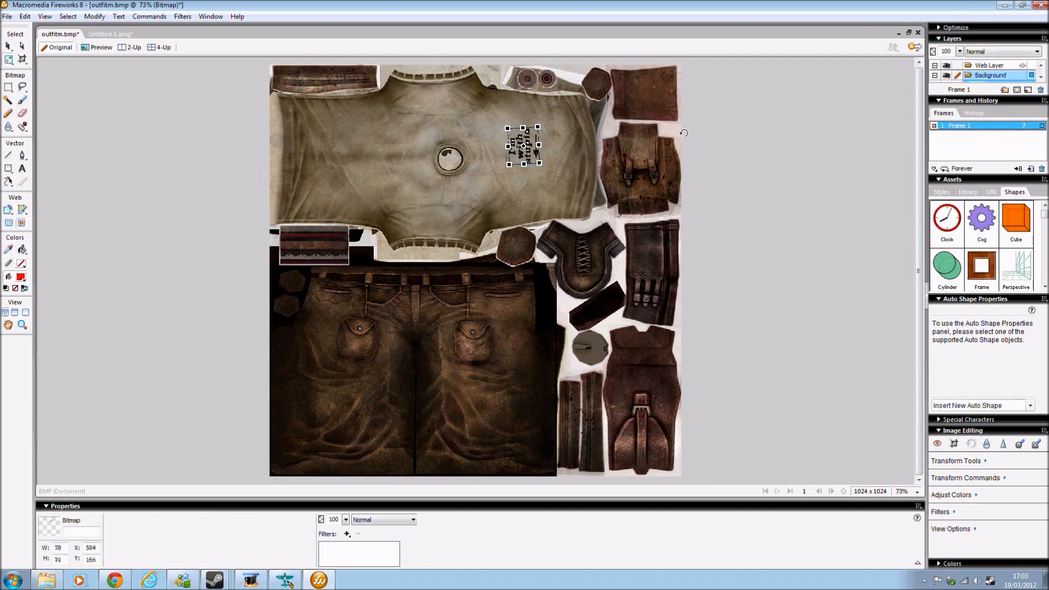
pyautogui.moveTo(518, 157); pyautogui.dragTo(533, 159)
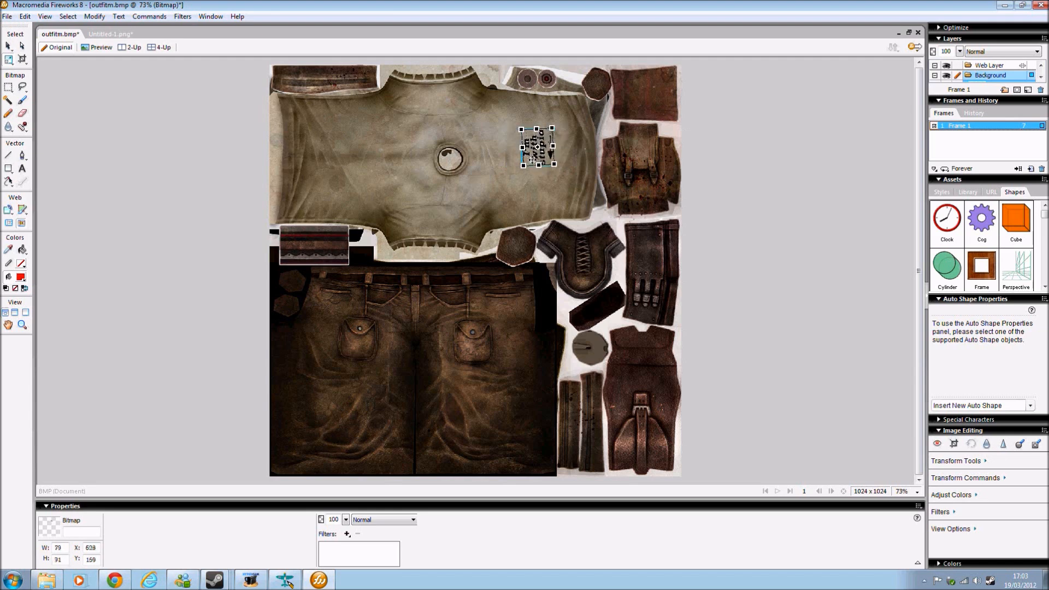
pyautogui.press('Return')
# Duplicate the lettering onto the opposite half of the shirt, rotate the copy 180° so its arrow points up, and deselect it
pyautogui.keyDown('alt'); pyautogui.moveTo(543, 159); pyautogui.dragTo(383, 169); pyautogui.keyUp('alt')
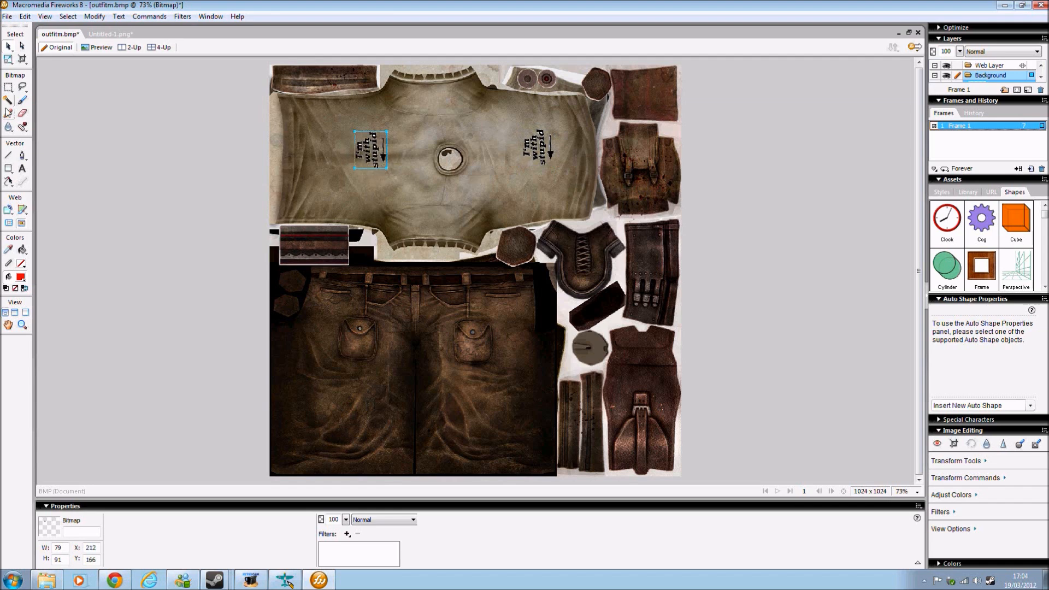
pyautogui.click(6, 62)
pyautogui.moveTo(517, 180); pyautogui.dragTo(238, 115)
pyautogui.click(9, 46)
pyautogui.click(224, 223)
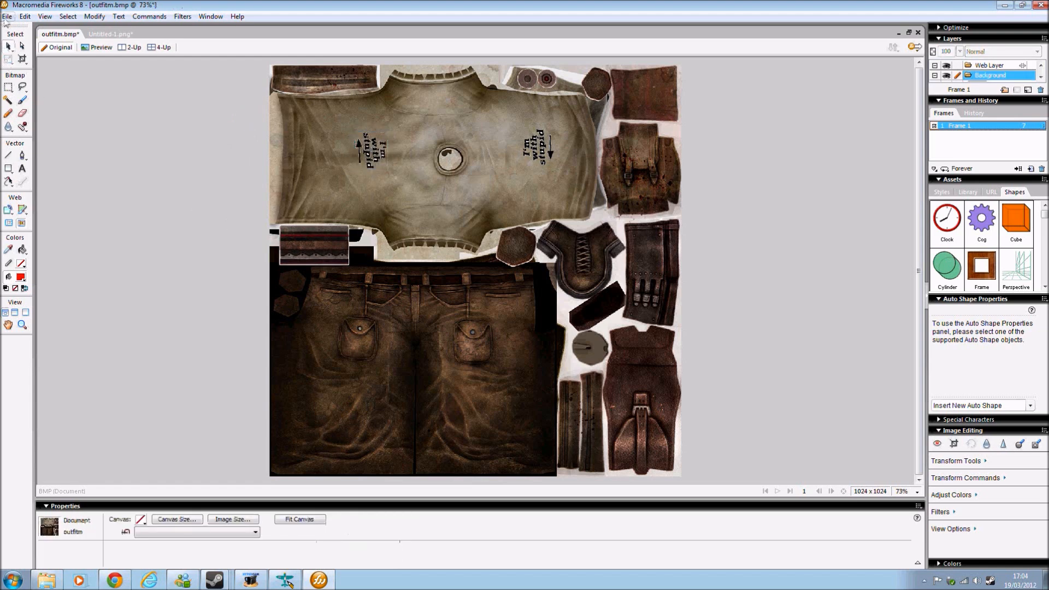
# Save the edited outfitm texture in BMP format
pyautogui.click(8, 17)
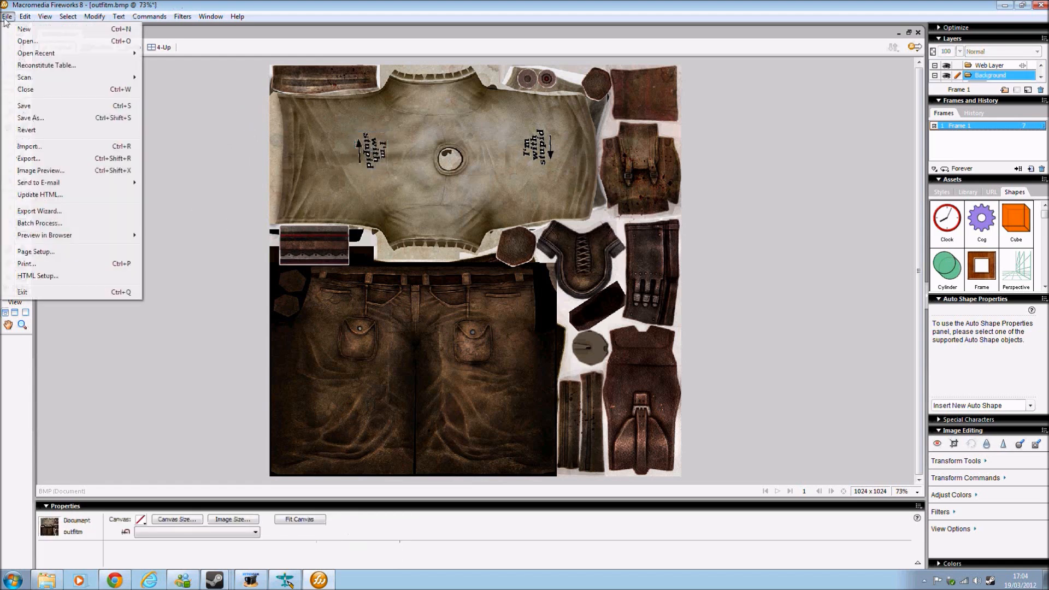
pyautogui.click(68, 106)
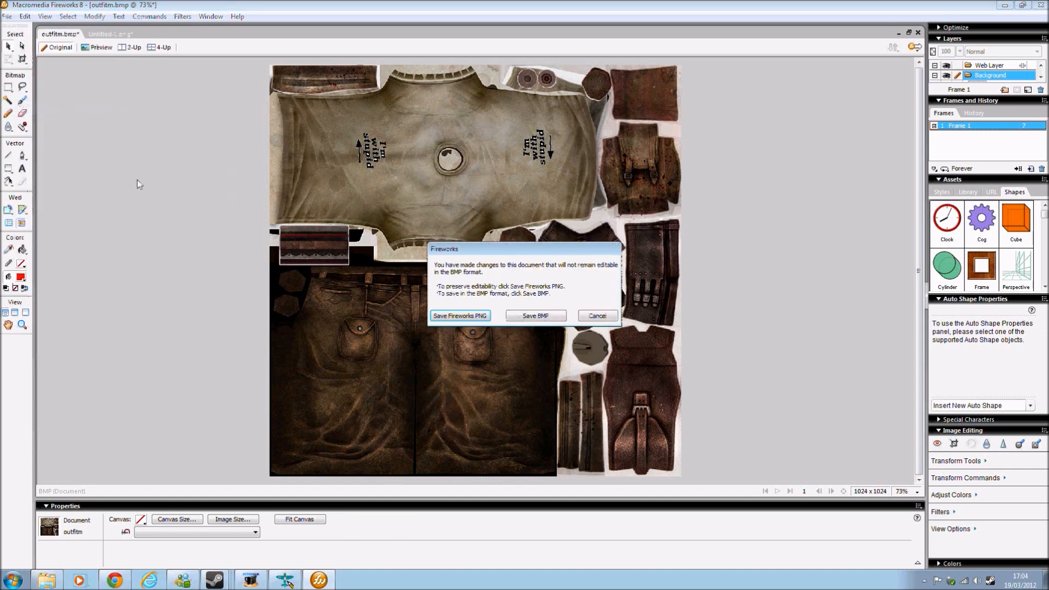
pyautogui.click(535, 316)
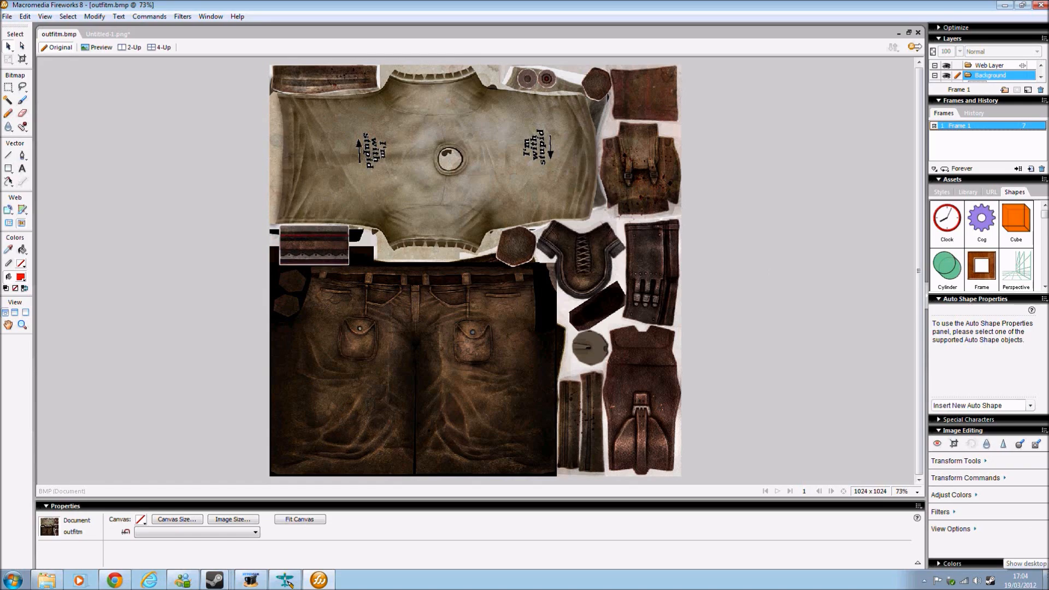
# Switch to DXTBmp, start opening an image and go up from the wastelanddoctor01 folder to the Desktop
pyautogui.click(1046, 580)
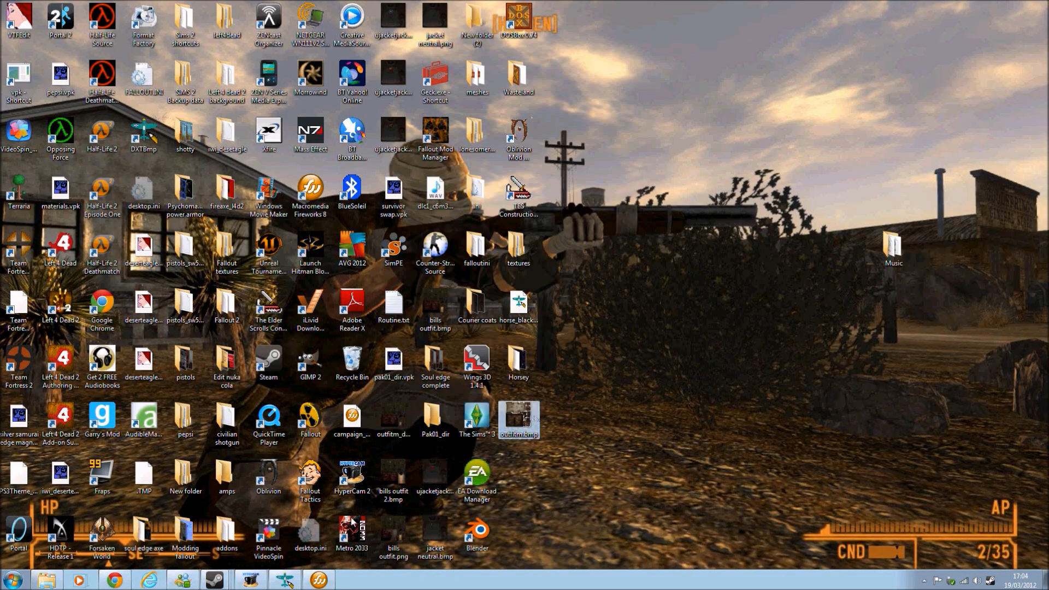
pyautogui.click(285, 580)
pyautogui.click(13, 30)
pyautogui.click(30, 41)
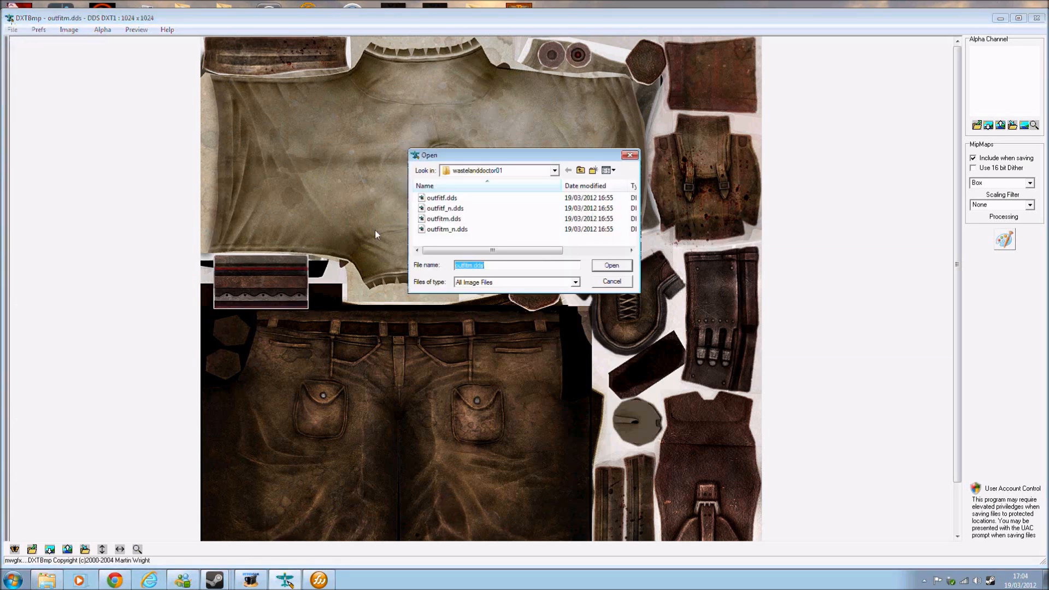
pyautogui.click(581, 171)
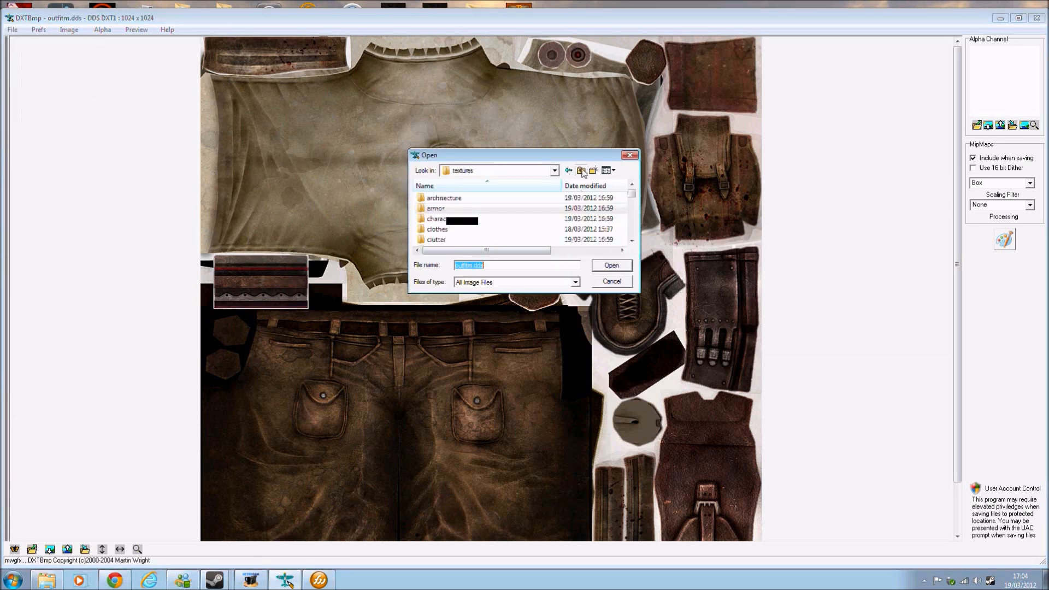
pyautogui.click(582, 172)
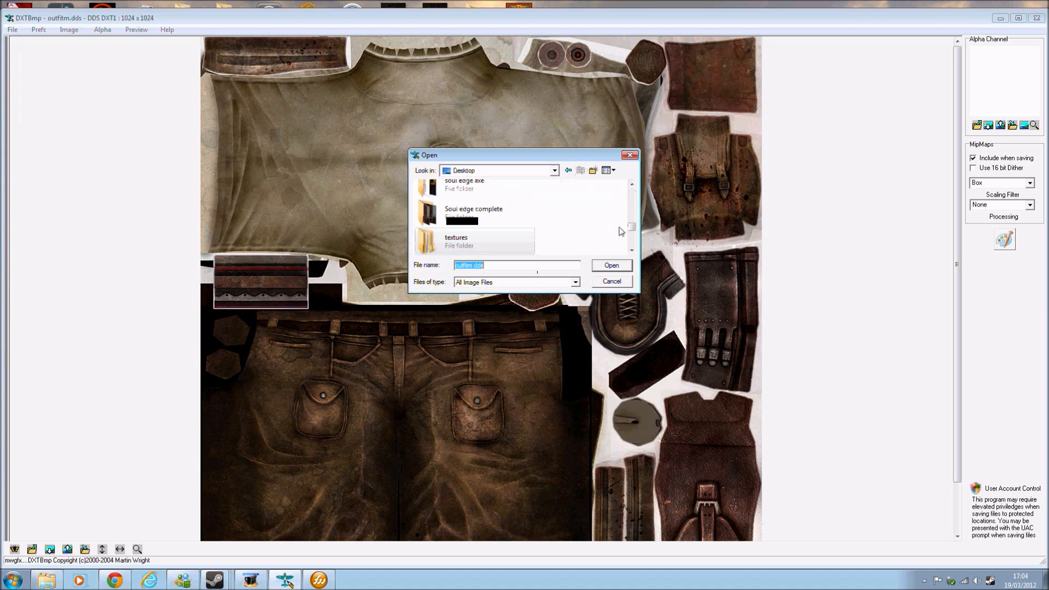
# Find outfitm.bmp among the Desktop files and open it
pyautogui.click(632, 251)
pyautogui.click(632, 250)
pyautogui.click(632, 251)
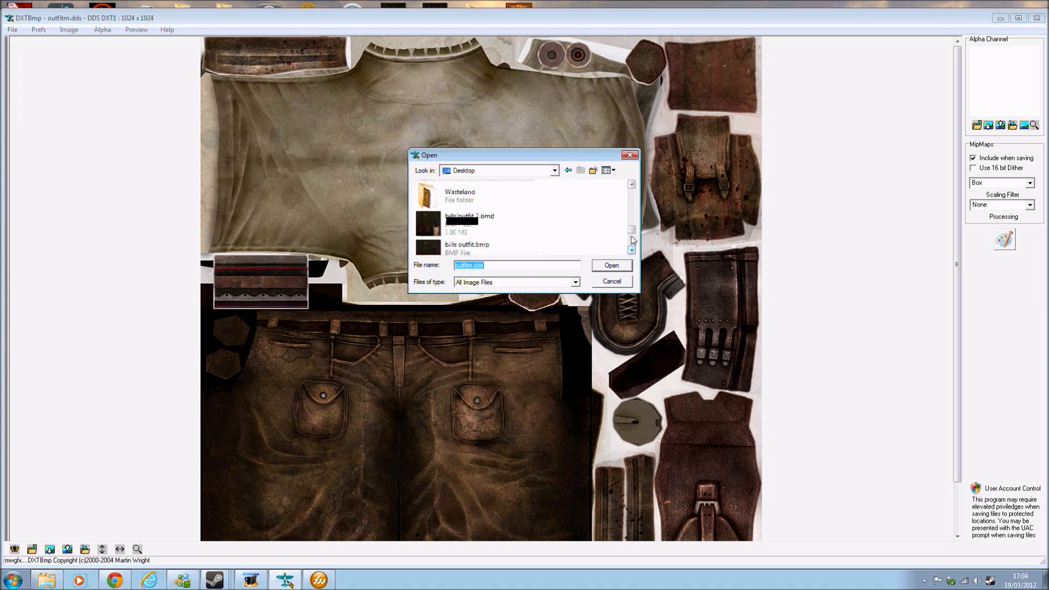
pyautogui.click(632, 250)
pyautogui.click(632, 250)
pyautogui.click(632, 251)
pyautogui.click(492, 213)
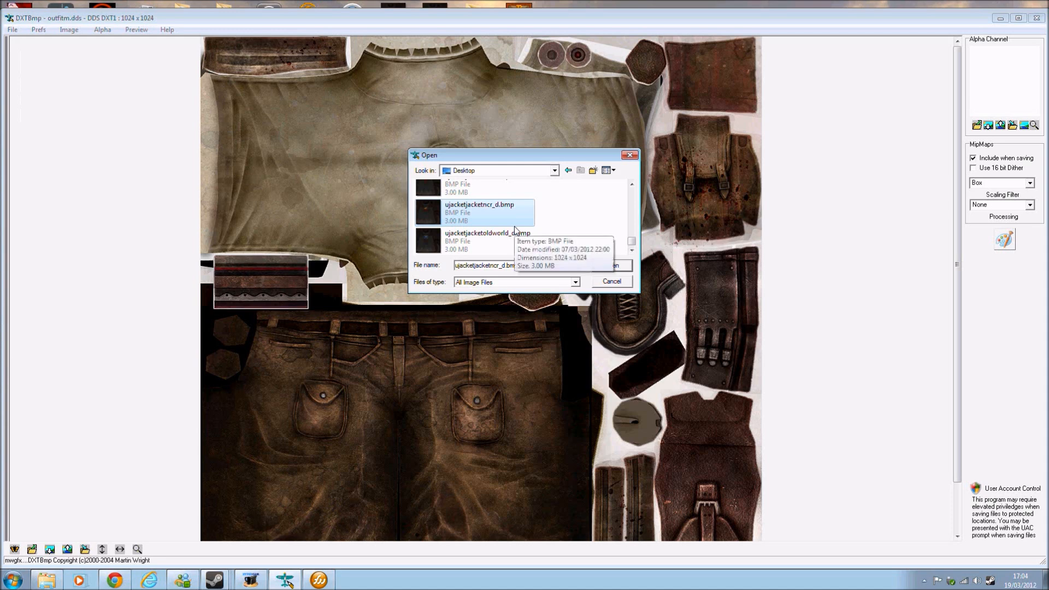
pyautogui.scroll(10, 492, 226)
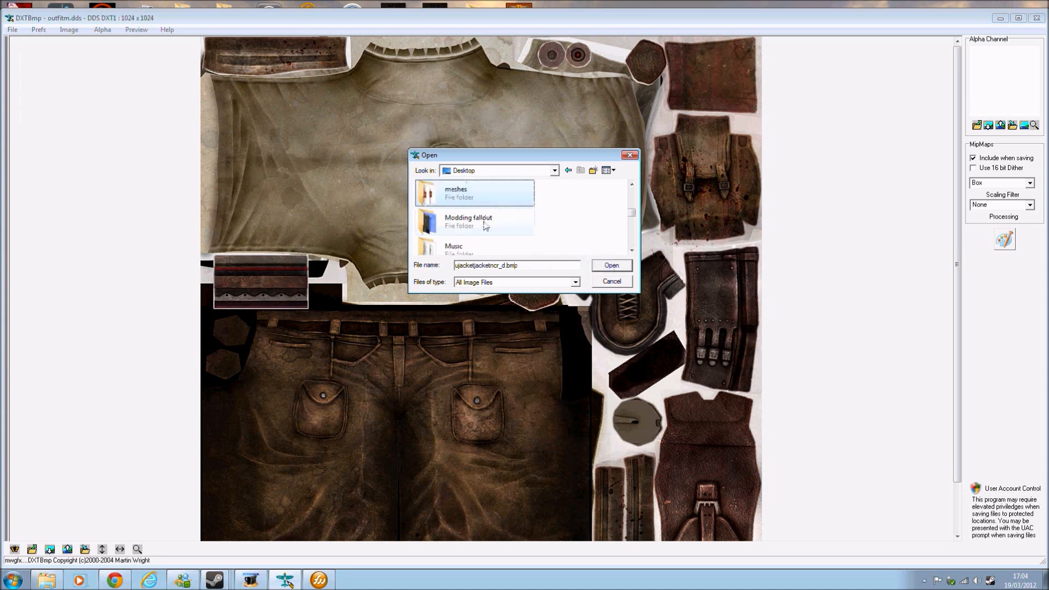
pyautogui.scroll(-3, 486, 225)
pyautogui.scroll(-5, 486, 226)
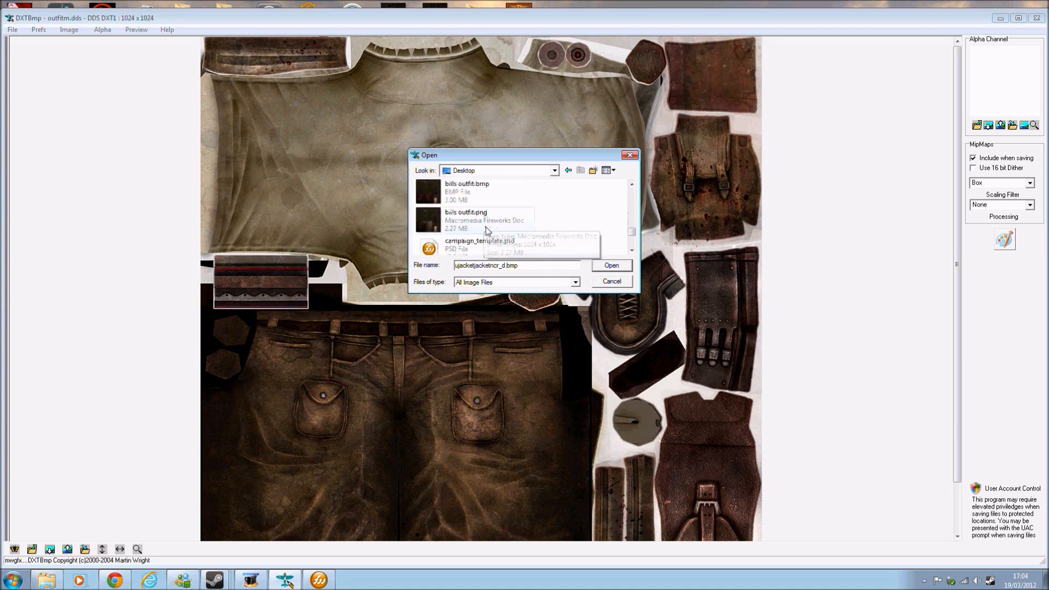
pyautogui.scroll(-4, 492, 229)
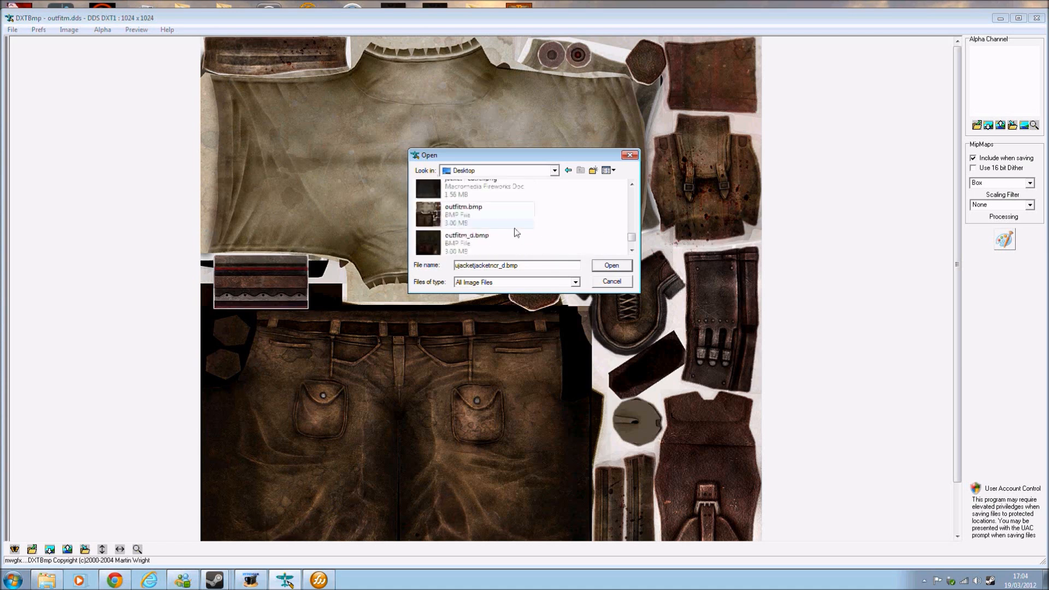
pyautogui.click(475, 218)
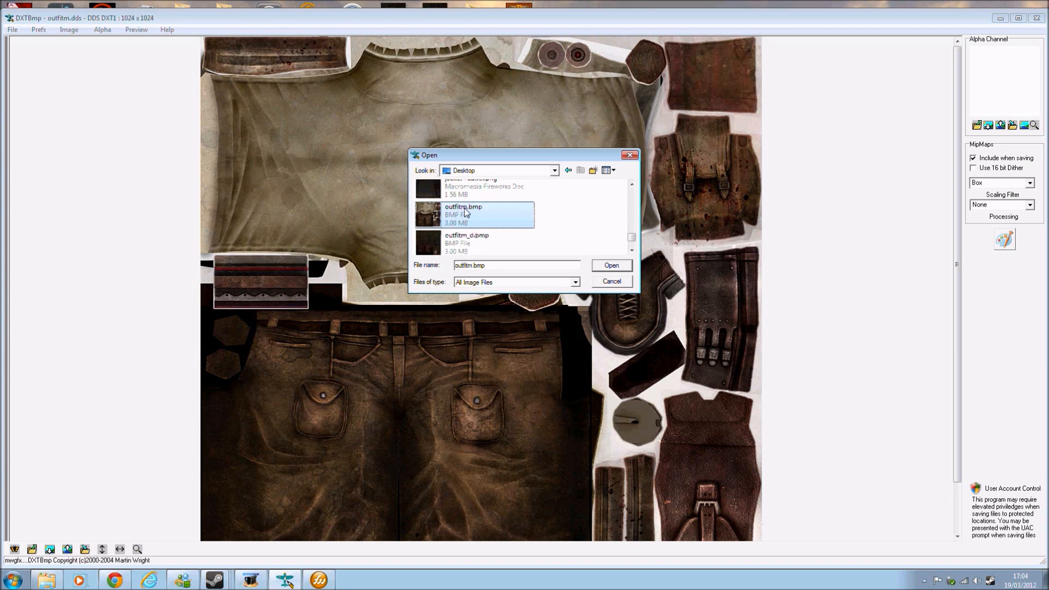
pyautogui.doubleClick(465, 208)
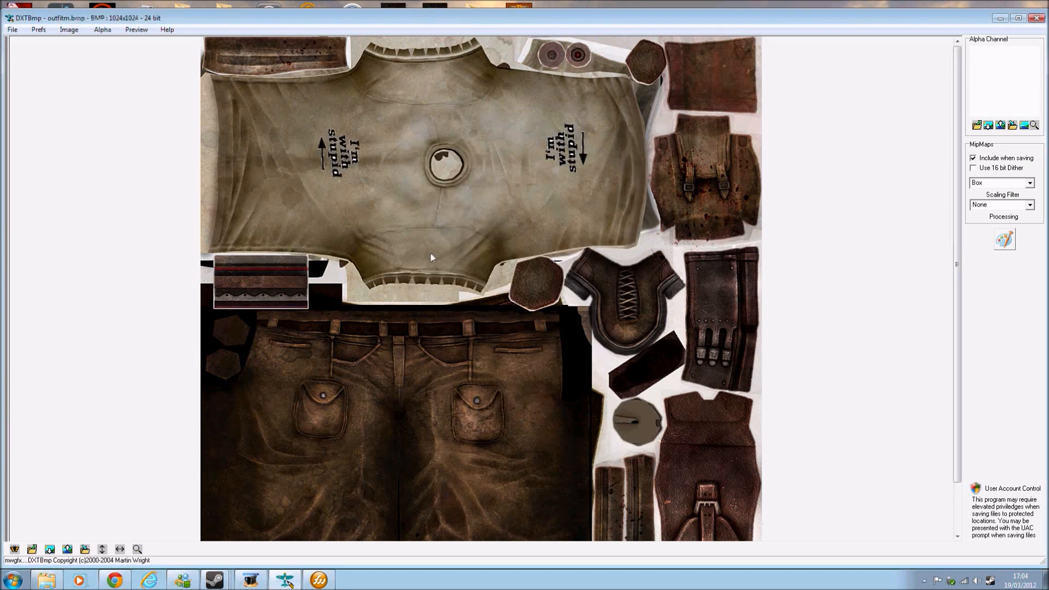
# Export the texture as a DDS DXT1 file named outfitm.dds on the Desktop
pyautogui.click(12, 29)
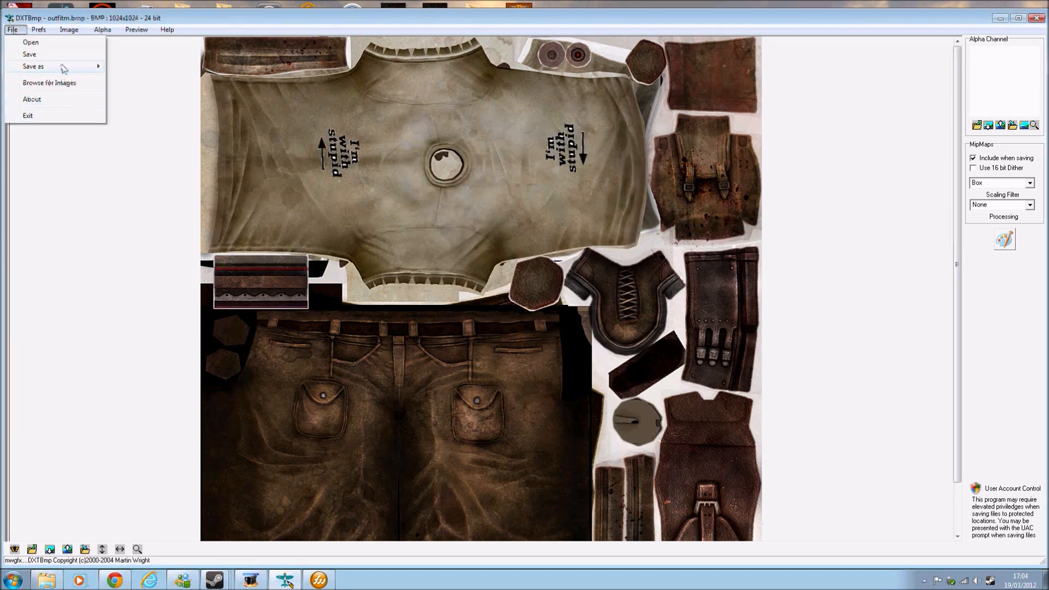
pyautogui.moveTo(64, 69)
pyautogui.click(122, 68)
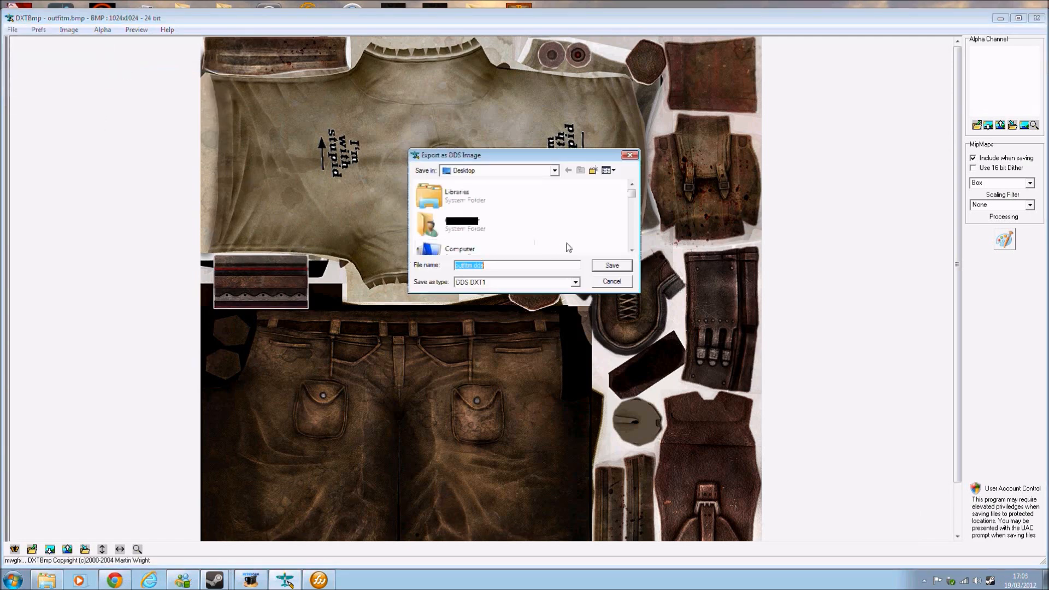
pyautogui.press('Return')
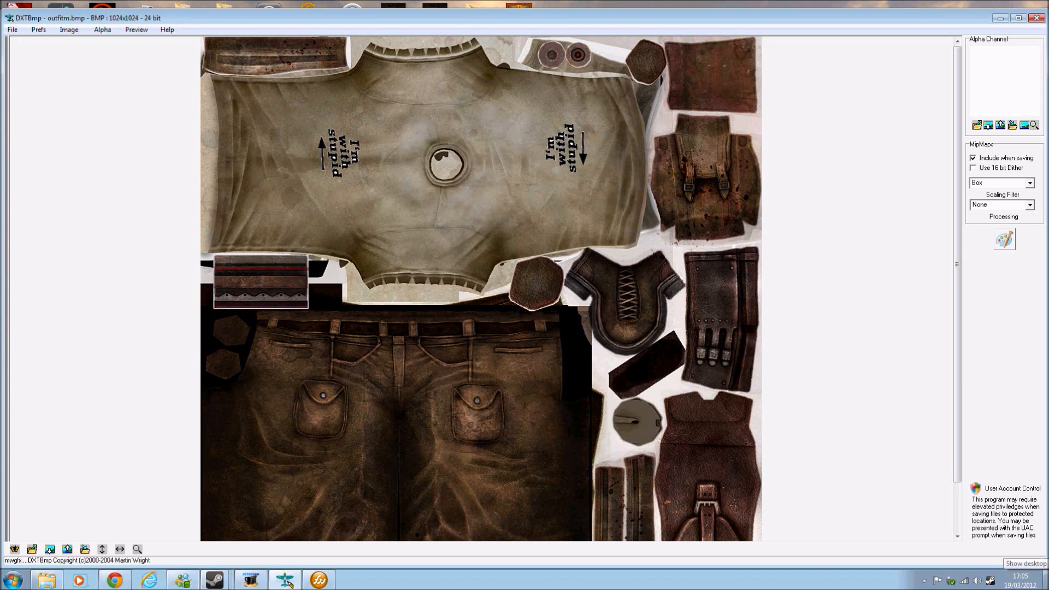
# Show the desktop to locate the exported outfitm.dds, and close the wastelanddoctor01 folder window
pyautogui.click(1045, 580)
pyautogui.click(518, 476)
pyautogui.click(47, 581)
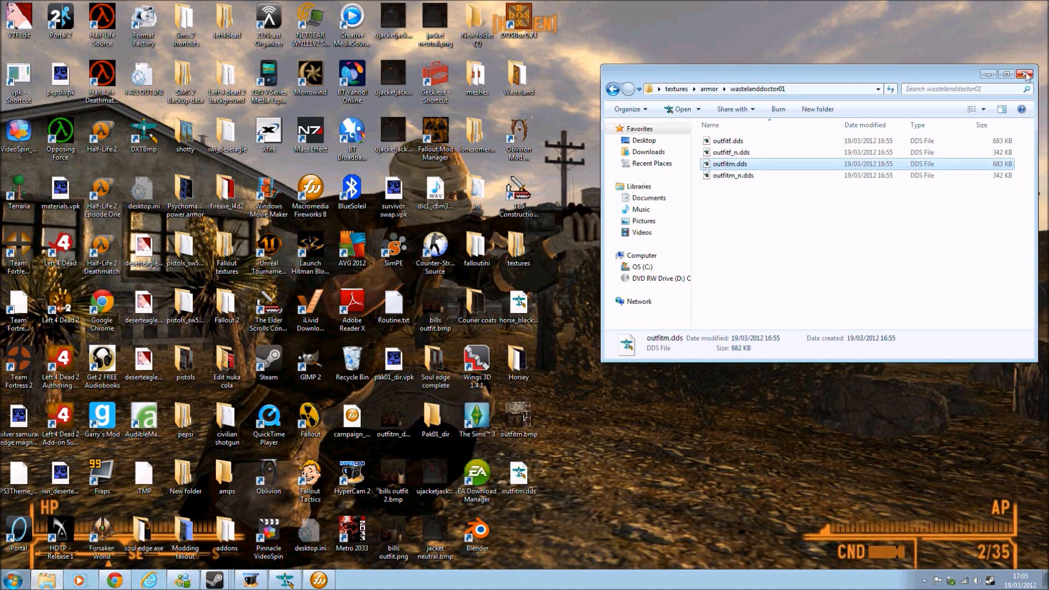
pyautogui.click(1026, 75)
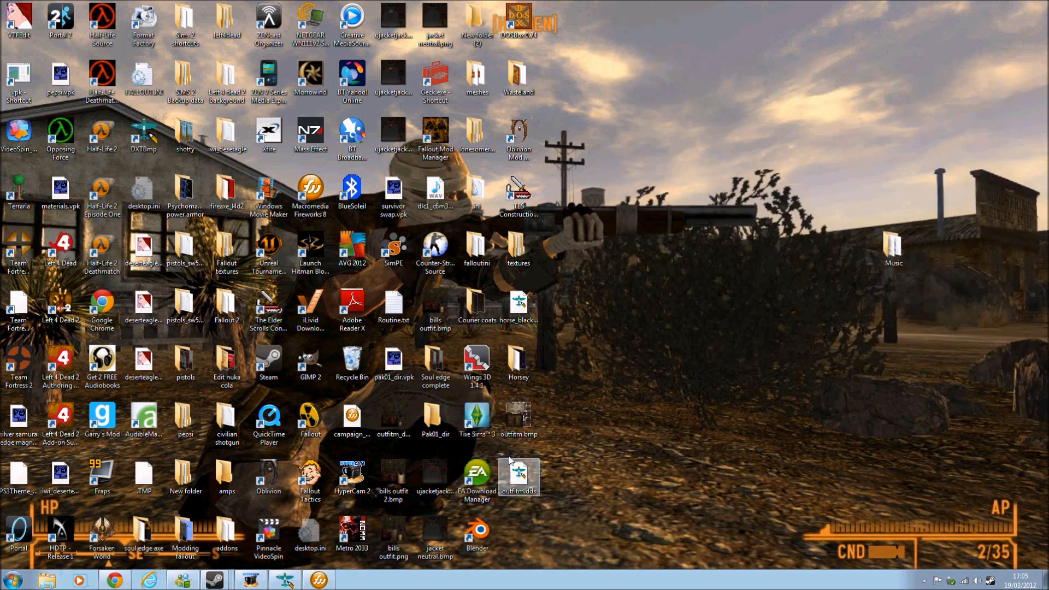
pyautogui.doubleClick(519, 483)
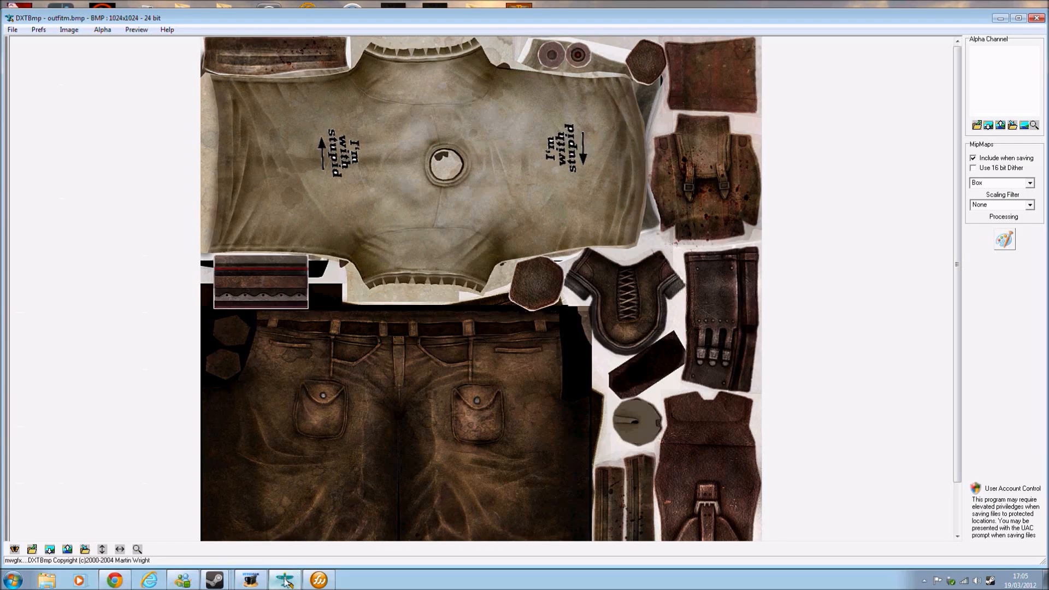
pyautogui.click(14, 29)
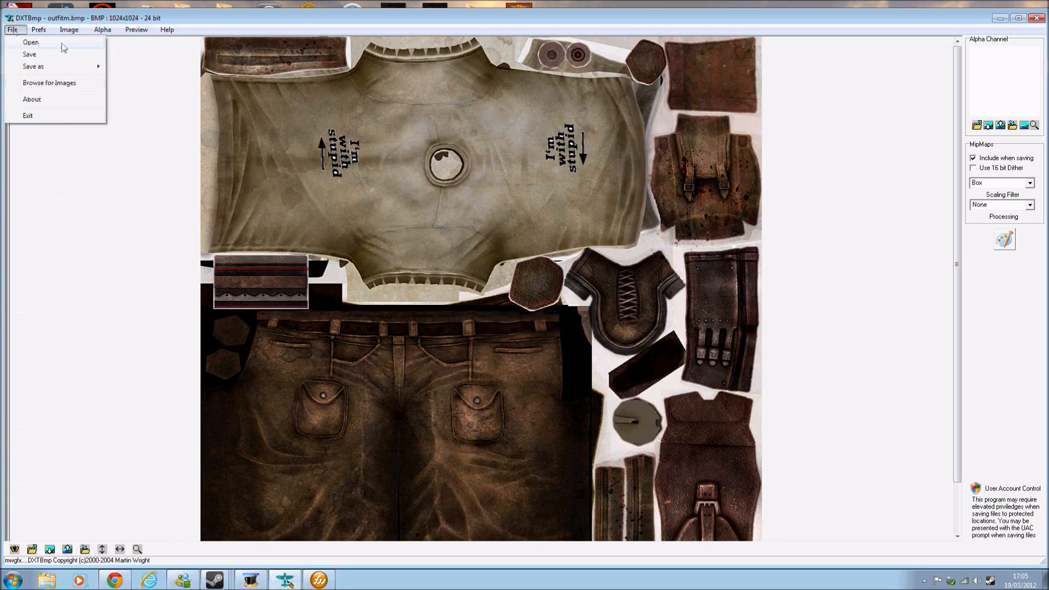
pyautogui.moveTo(65, 69)
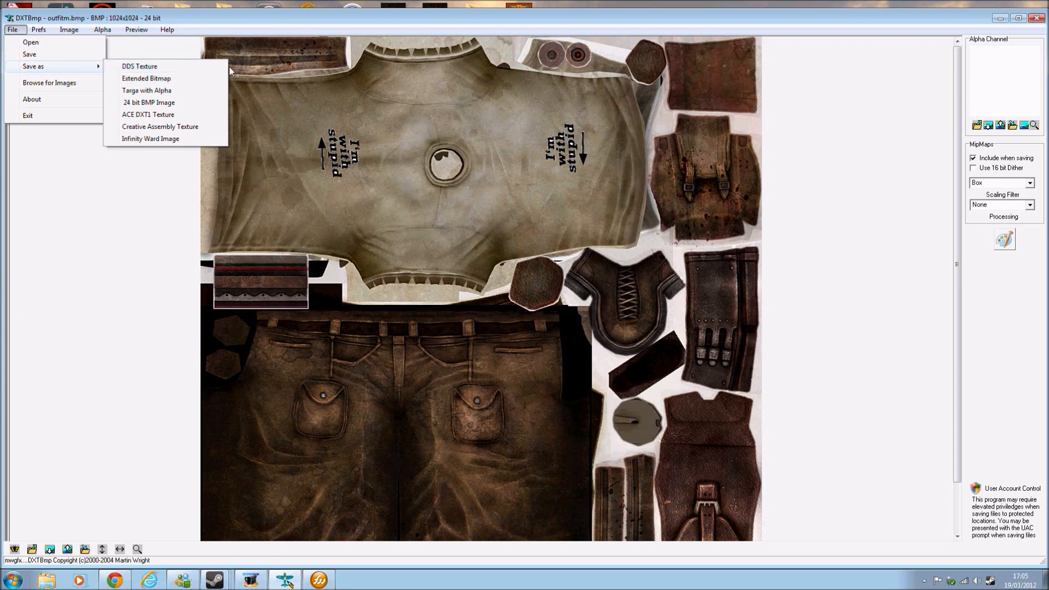
pyautogui.click(1046, 582)
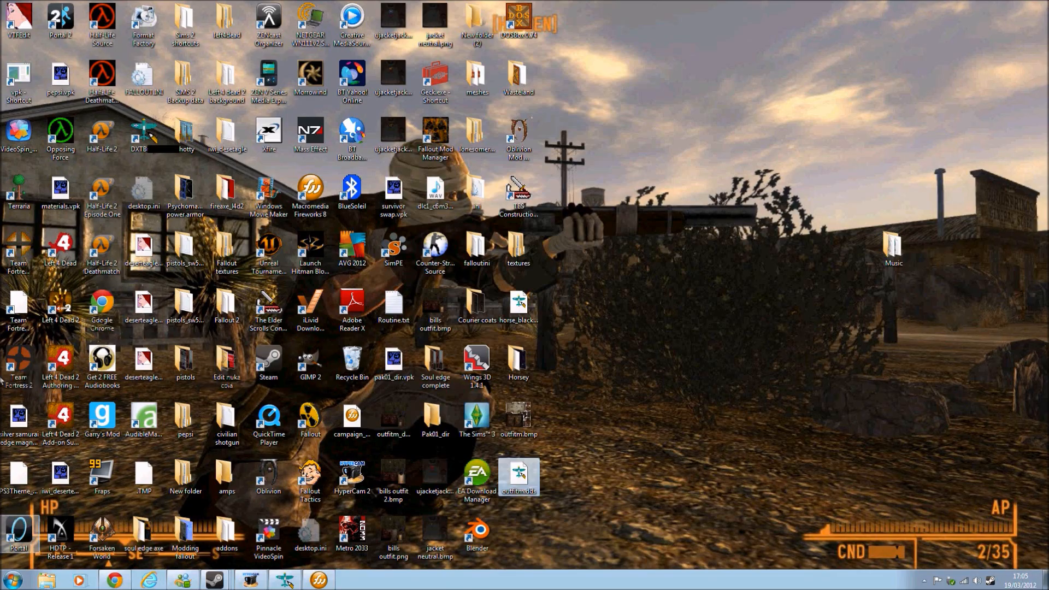
# Browse the computer's C: drive to the Steam folder inside Program Files (x86)
pyautogui.click(13, 580)
pyautogui.click(181, 252)
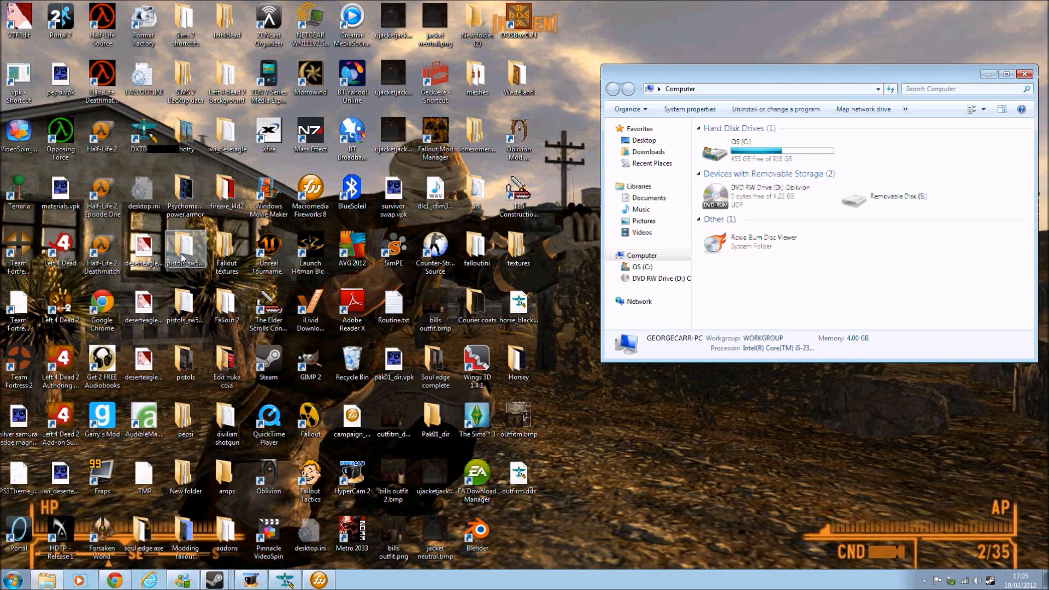
pyautogui.doubleClick(743, 146)
pyautogui.scroll(-3, 771, 230)
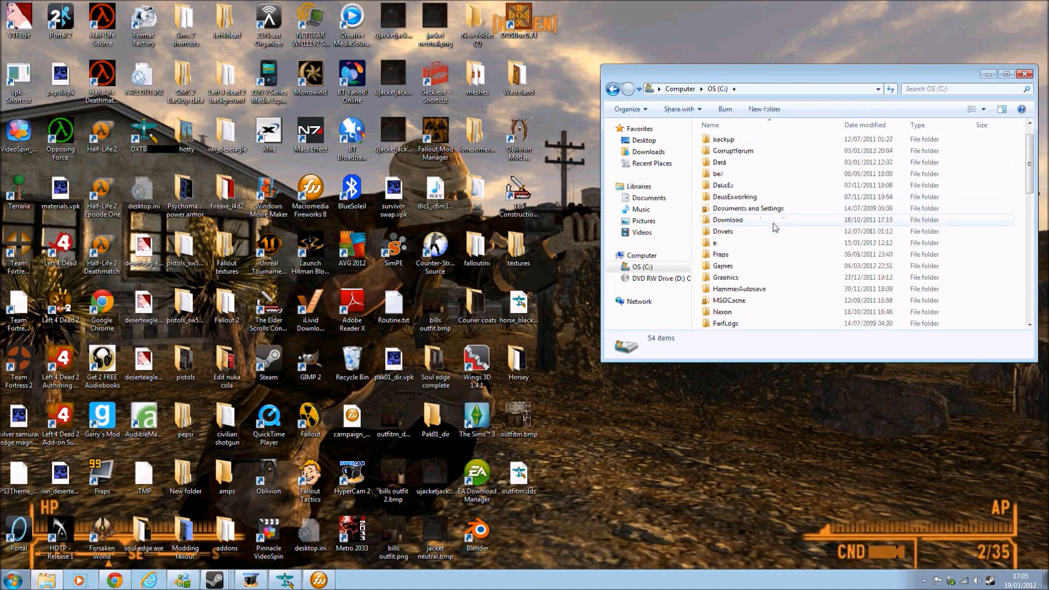
pyautogui.scroll(-1, 775, 232)
pyautogui.doubleClick(777, 208)
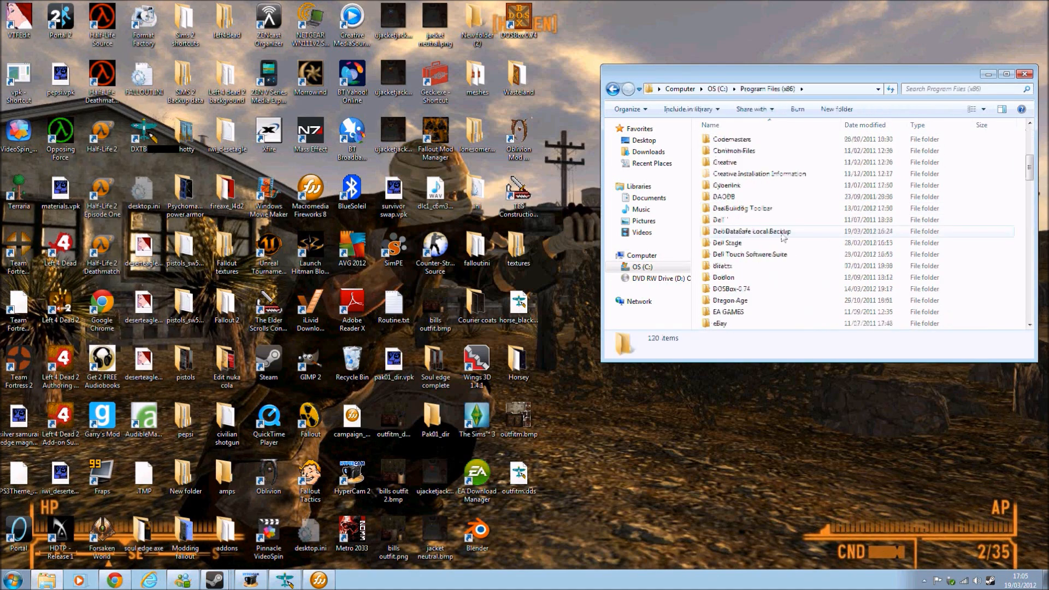
pyautogui.scroll(-20, 781, 240)
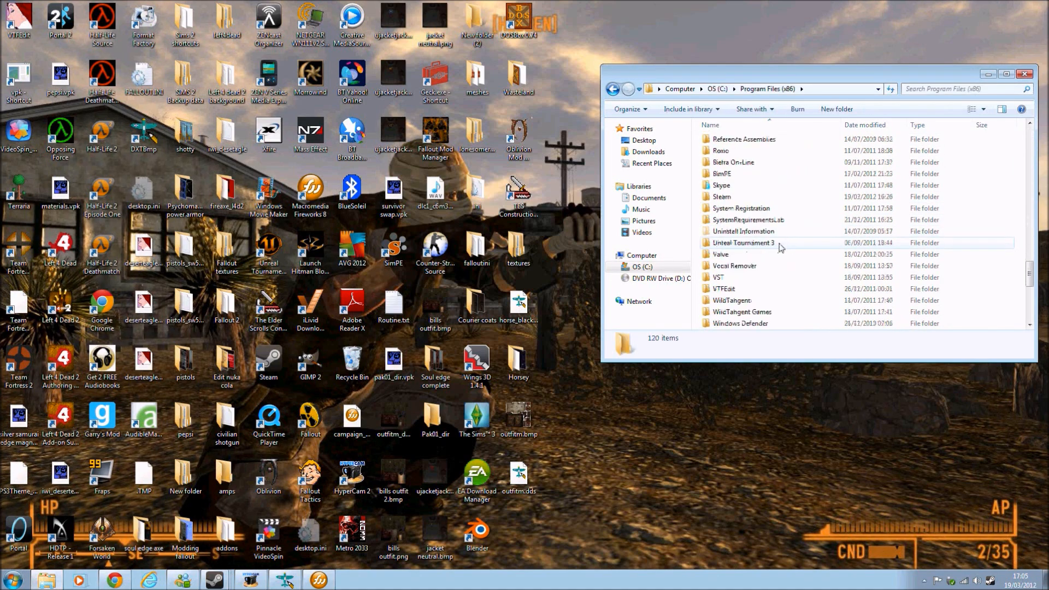
pyautogui.scroll(3, 778, 261)
pyautogui.doubleClick(772, 232)
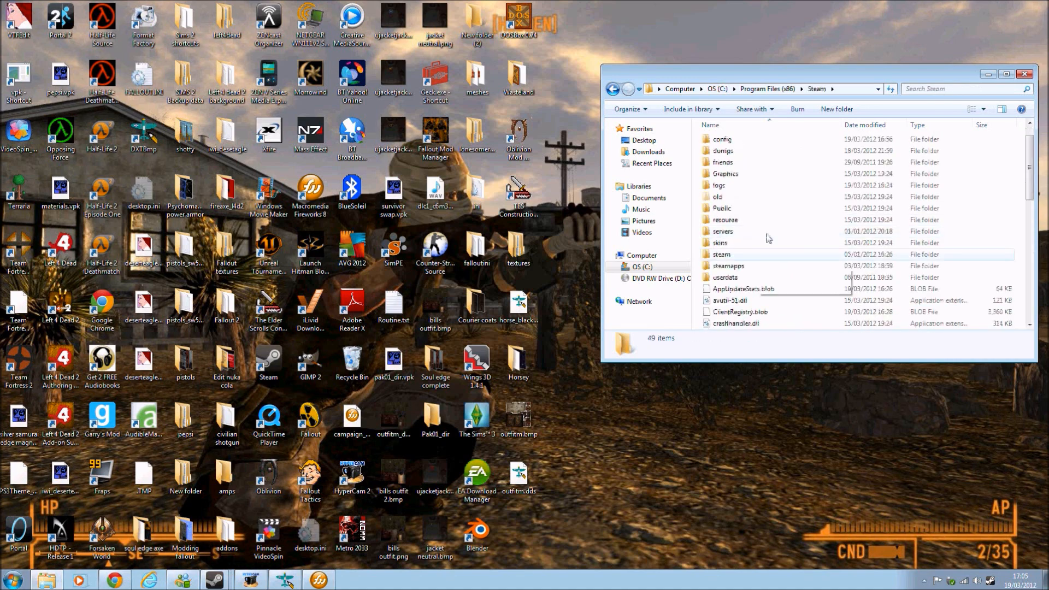
# Go through steamapps, common and fallout new vegas to the textures folder inside Data
pyautogui.doubleClick(760, 268)
pyautogui.doubleClick(730, 141)
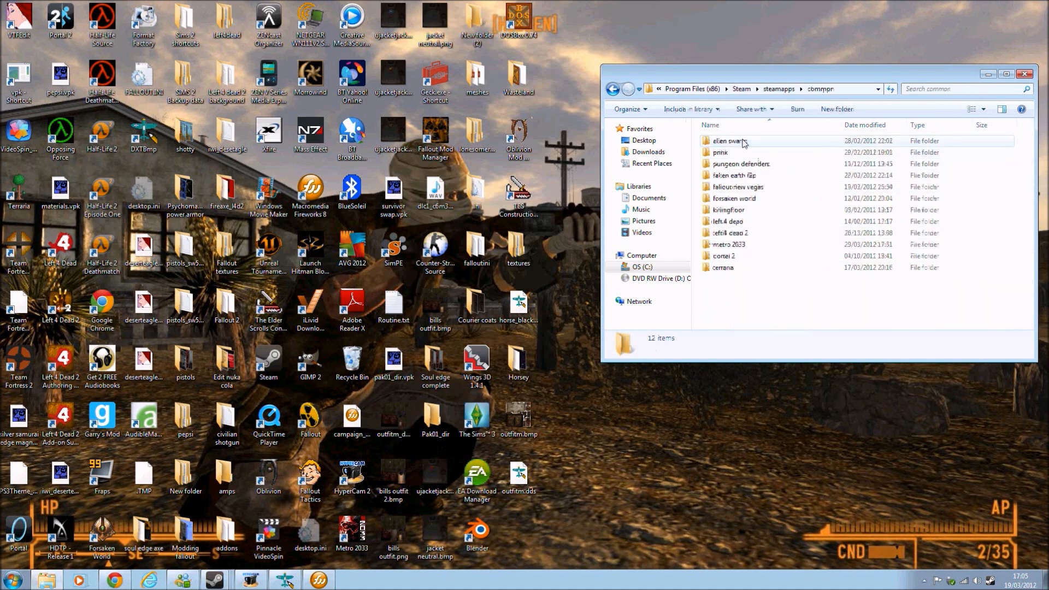
pyautogui.doubleClick(741, 187)
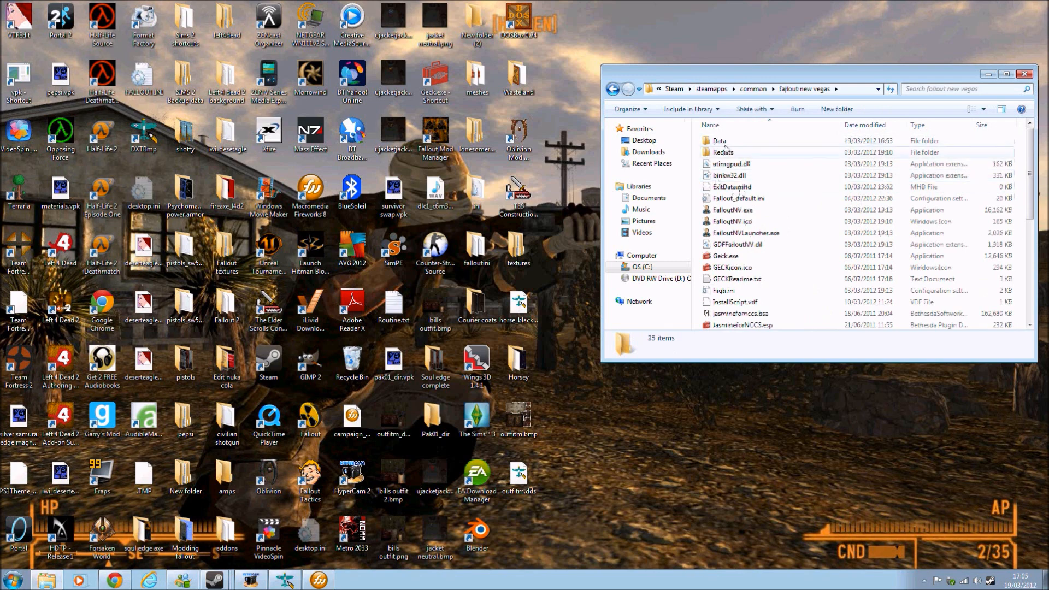
pyautogui.doubleClick(720, 141)
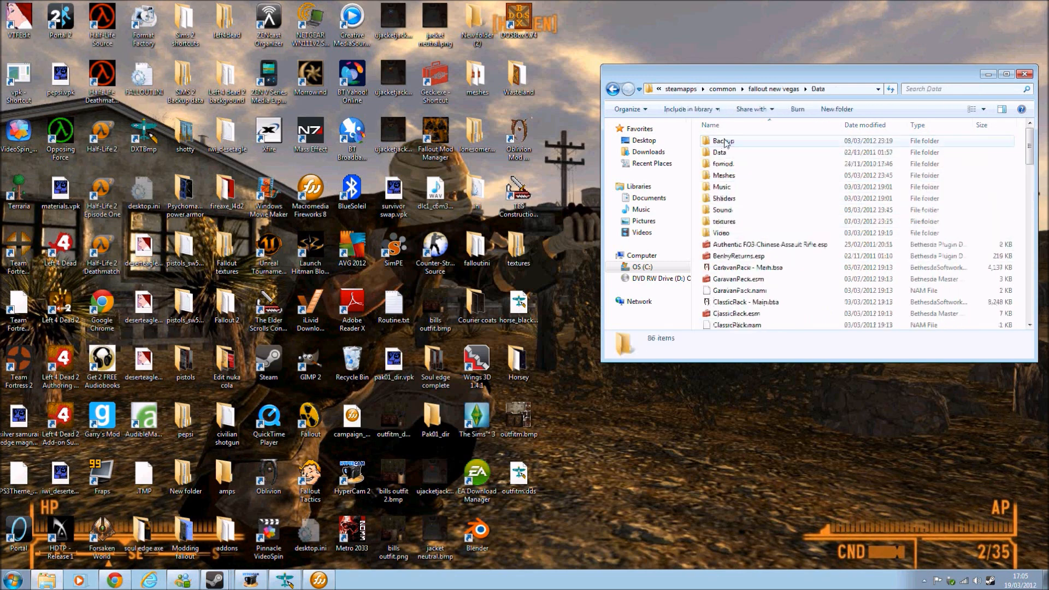
pyautogui.doubleClick(746, 223)
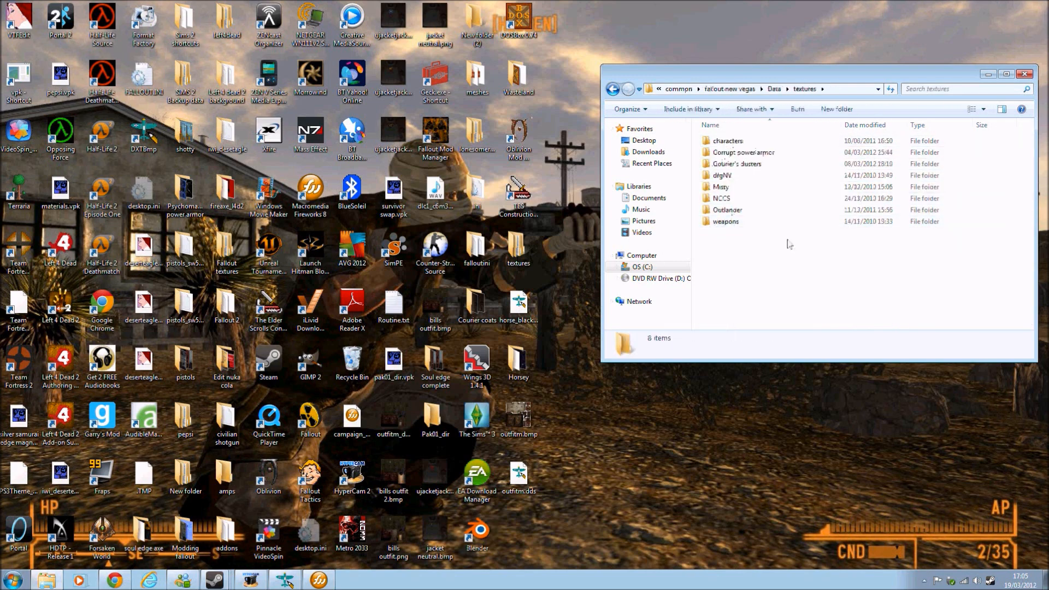
# Create a new folder named Stupid T inside the textures folder
pyautogui.rightClick(837, 264)
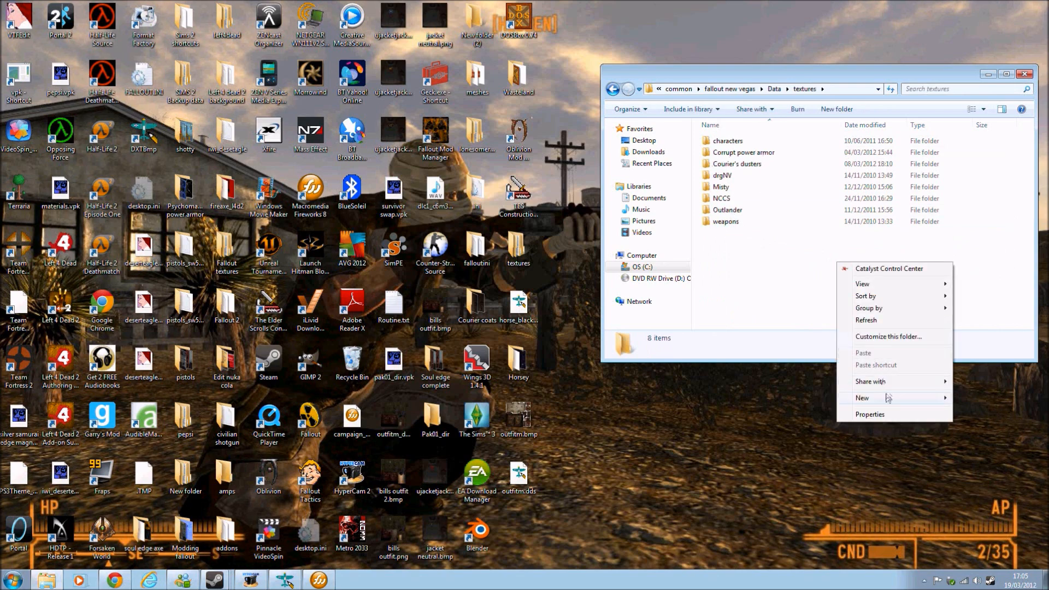
pyautogui.moveTo(887, 401)
pyautogui.click(798, 402)
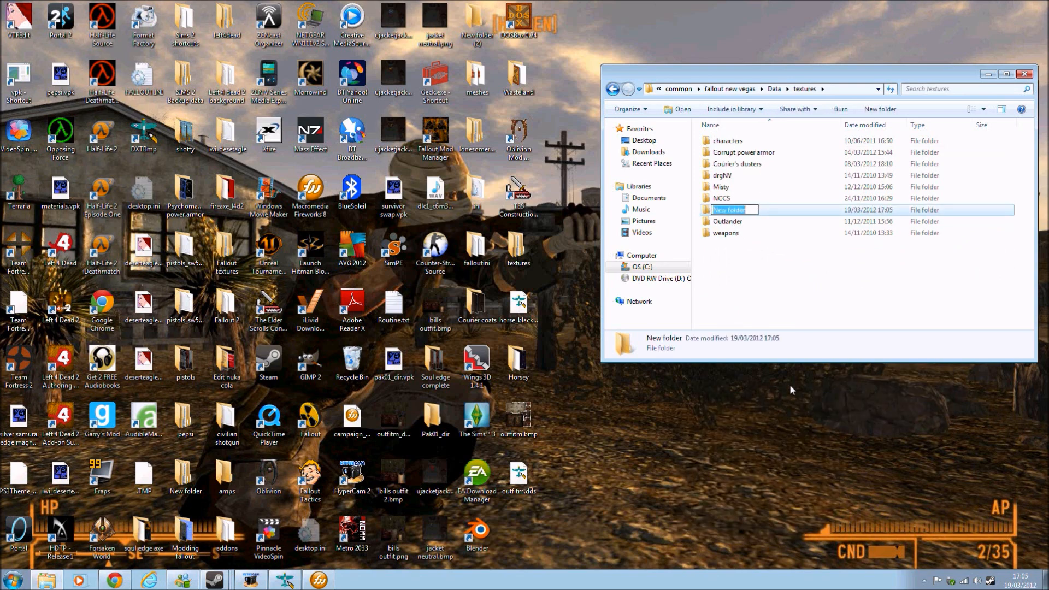
pyautogui.write('Stupid T')
pyautogui.press('Return')
# Move outfitm.dds from the desktop into the Stupid T folder and minimize the folder window
pyautogui.doubleClick(746, 221)
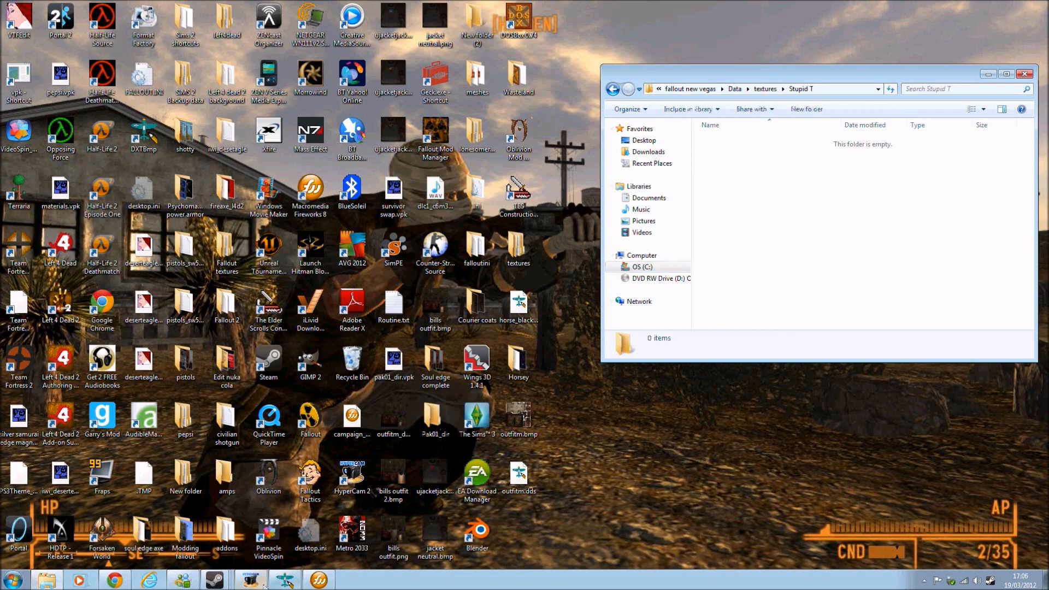
pyautogui.moveTo(522, 475); pyautogui.dragTo(773, 192)
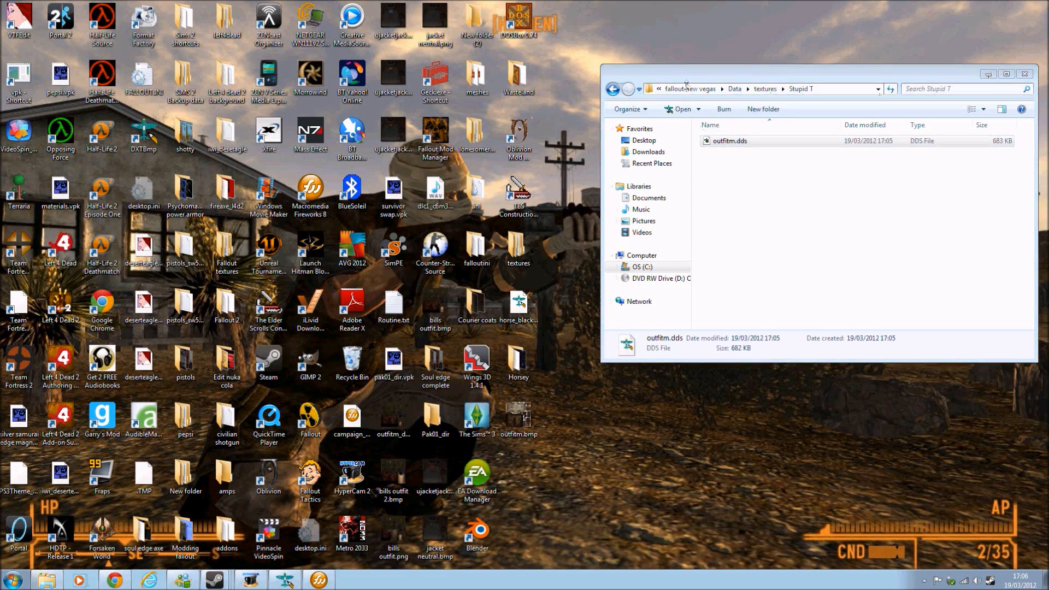
pyautogui.click(988, 73)
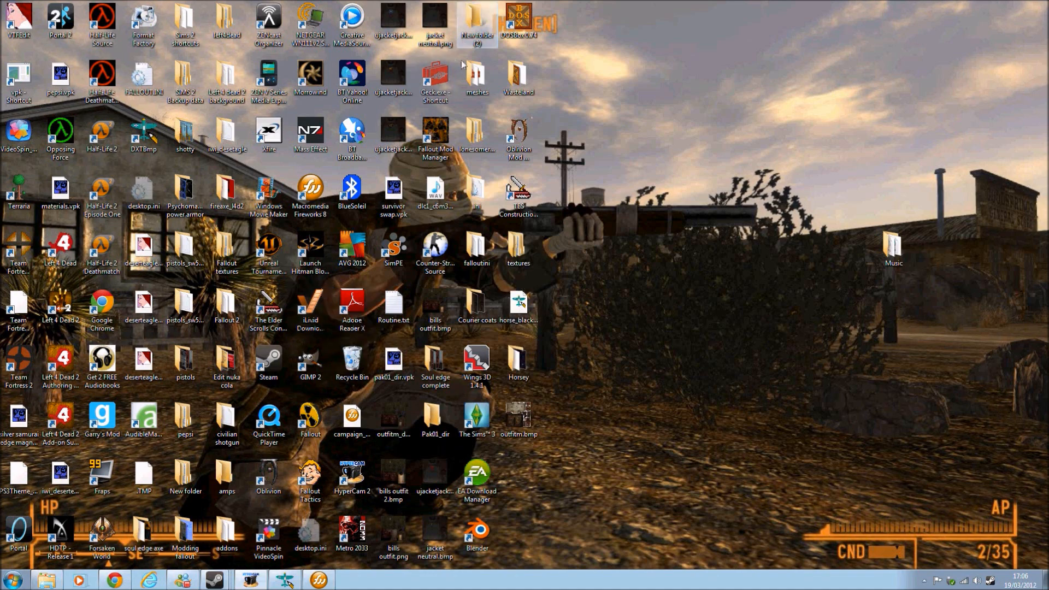
# Launch the Garden of Eden Creation Kit from the desktop and open its Data dialog for choosing the files to load
pyautogui.doubleClick(436, 76)
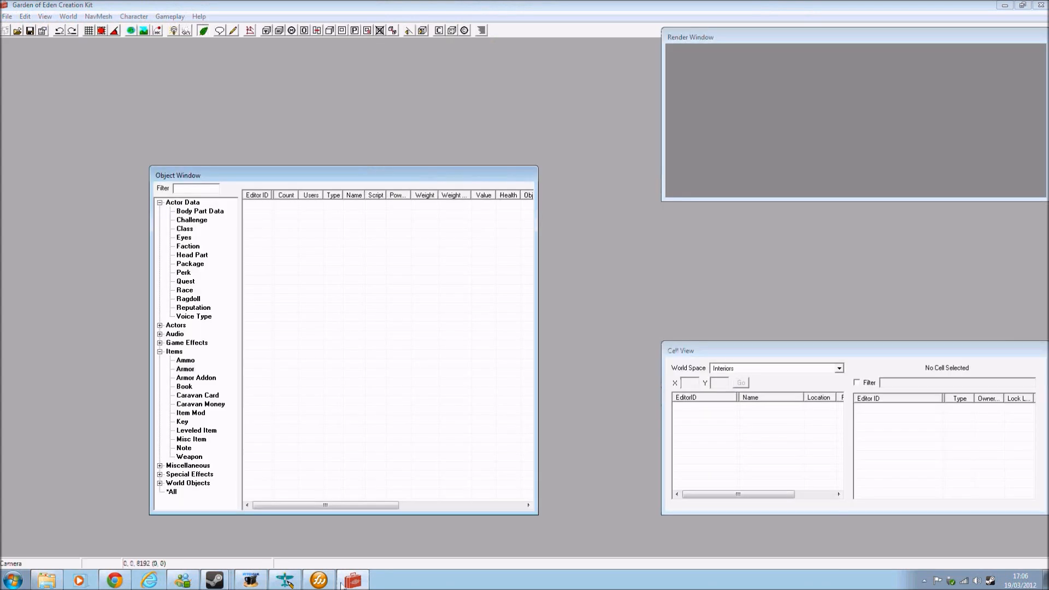
pyautogui.click(250, 580)
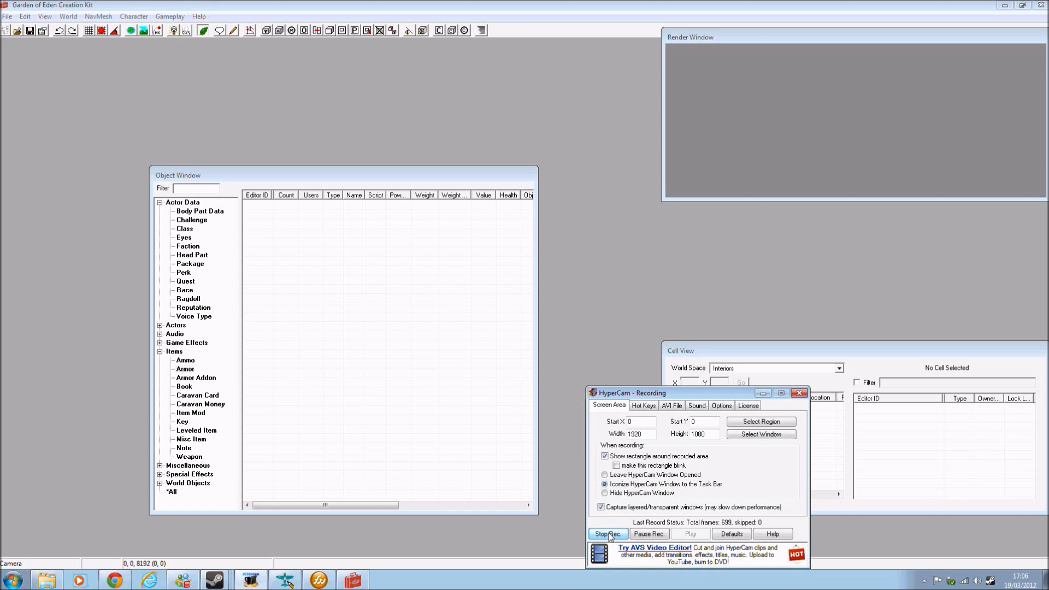
pyautogui.click(607, 534)
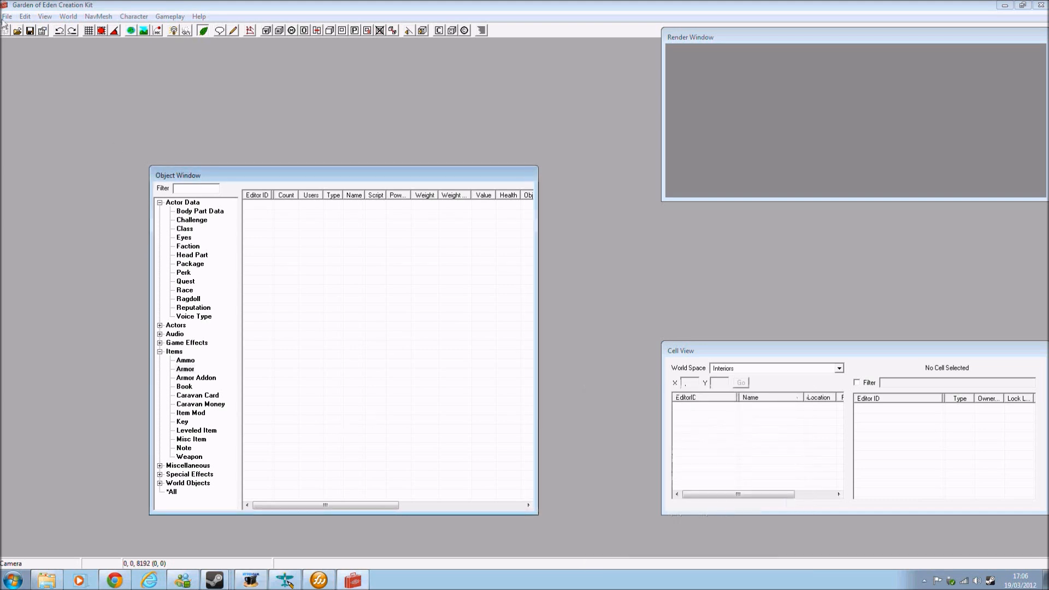
pyautogui.click(7, 16)
pyautogui.click(16, 26)
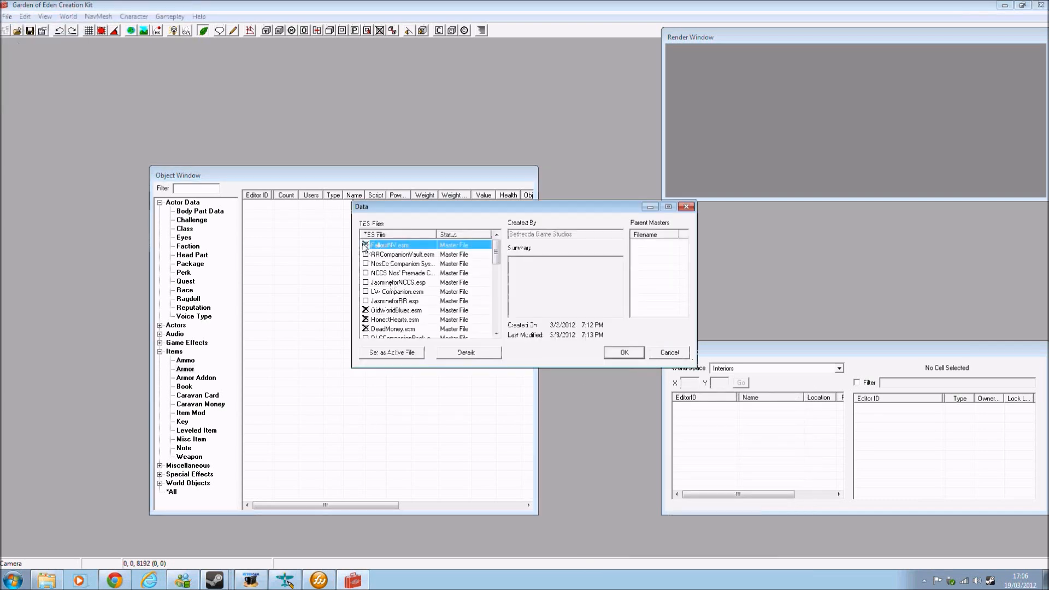
# Exclude OldWorldBlues.esm, DeadMoney.esm, HonestHearts.esm and LonesomeRoad.esm from the files to load
pyautogui.doubleClick(366, 310)
pyautogui.doubleClick(366, 328)
pyautogui.doubleClick(366, 320)
pyautogui.scroll(-1, 366, 321)
pyautogui.scroll(-2, 367, 326)
pyautogui.doubleClick(366, 263)
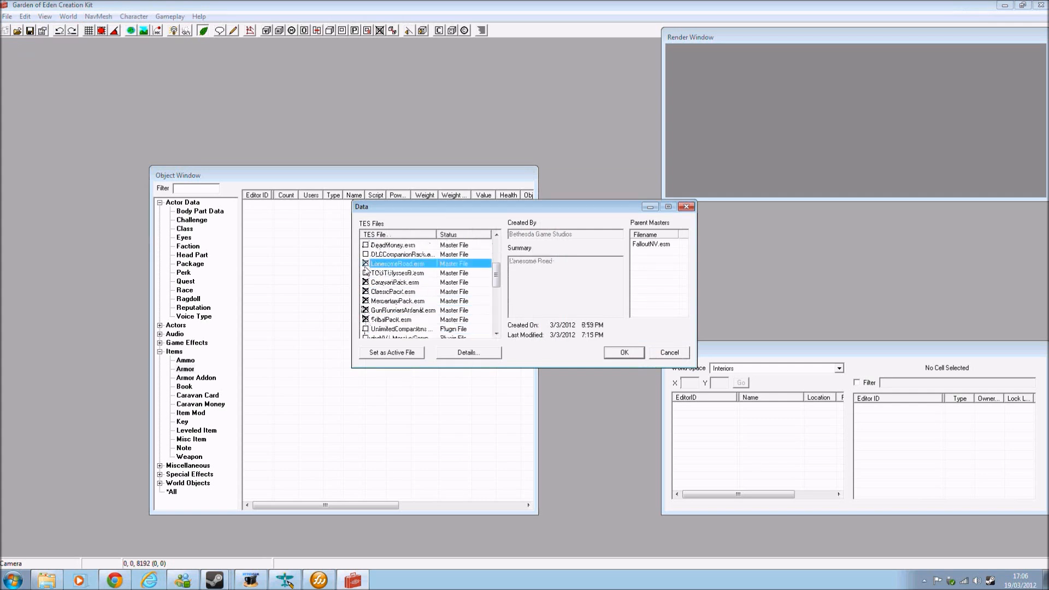
# Exclude the Caravan, Classic, Mercenary and Tribal packs and the Gun Runners' Arsenal master file from loading
pyautogui.doubleClick(366, 282)
pyautogui.click(365, 291)
pyautogui.click(366, 300)
pyautogui.click(365, 310)
pyautogui.click(366, 320)
# Include the stupid T-Shirt.esp plugin, set it as the active file and load the selected data
pyautogui.scroll(-5, 366, 322)
pyautogui.click(365, 329)
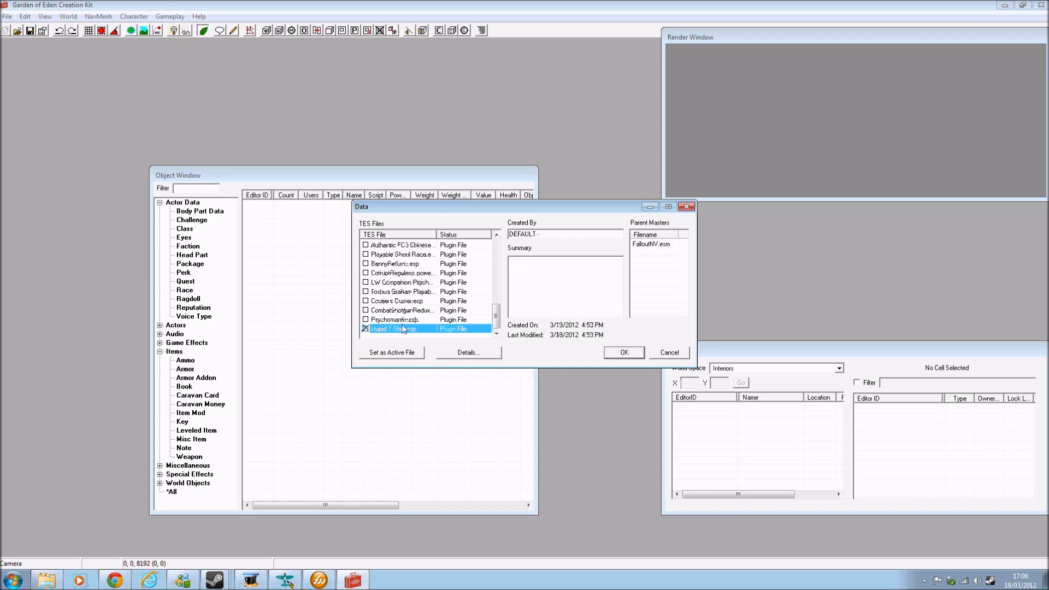
pyautogui.click(388, 354)
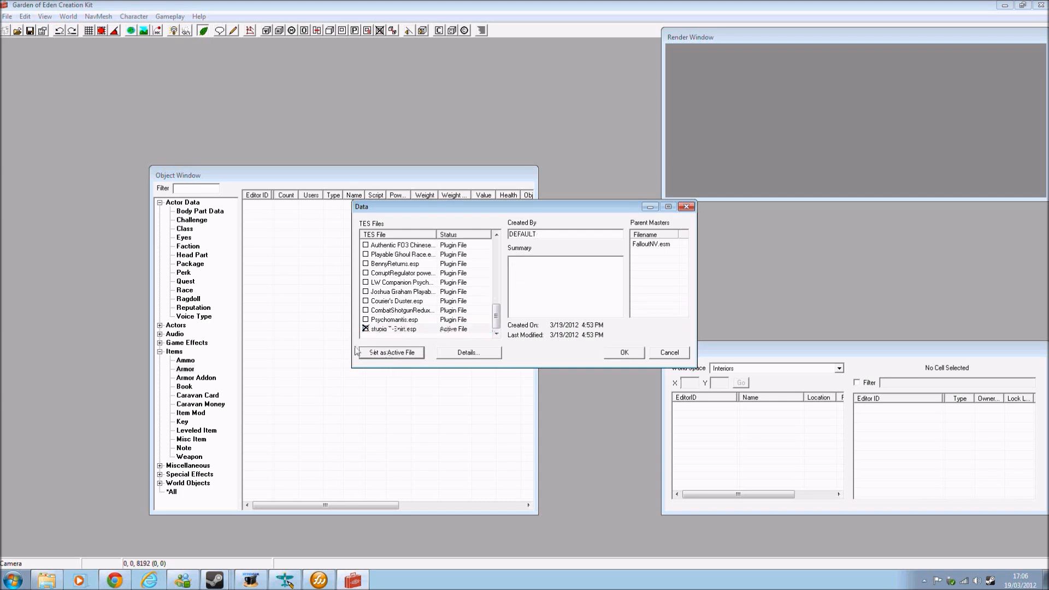
pyautogui.click(389, 330)
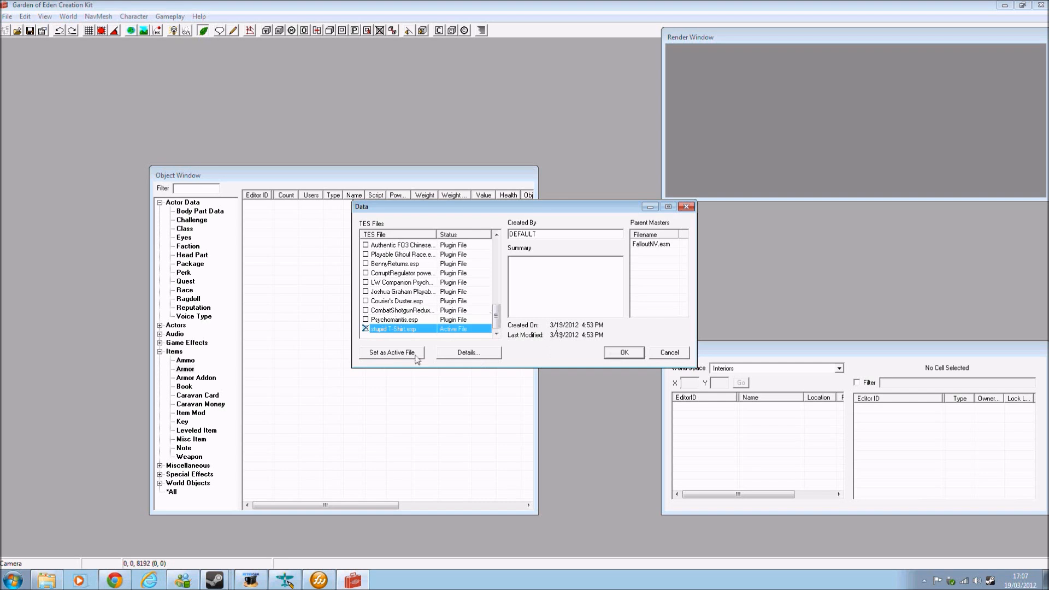
pyautogui.click(633, 356)
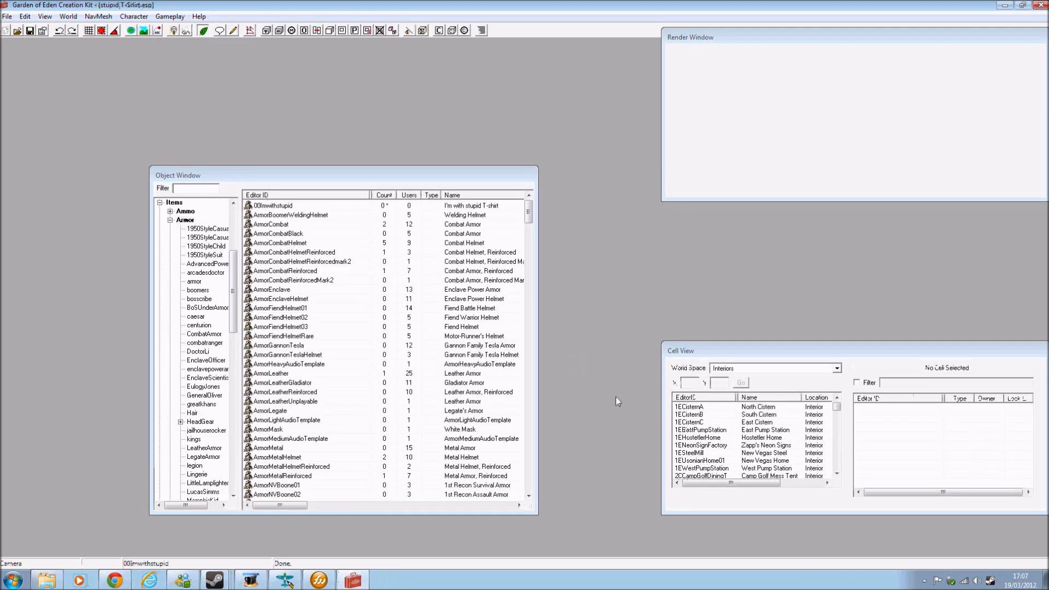
# Review the settings of the 00Imwithstupid armor record and close it without changes
pyautogui.doubleClick(258, 206)
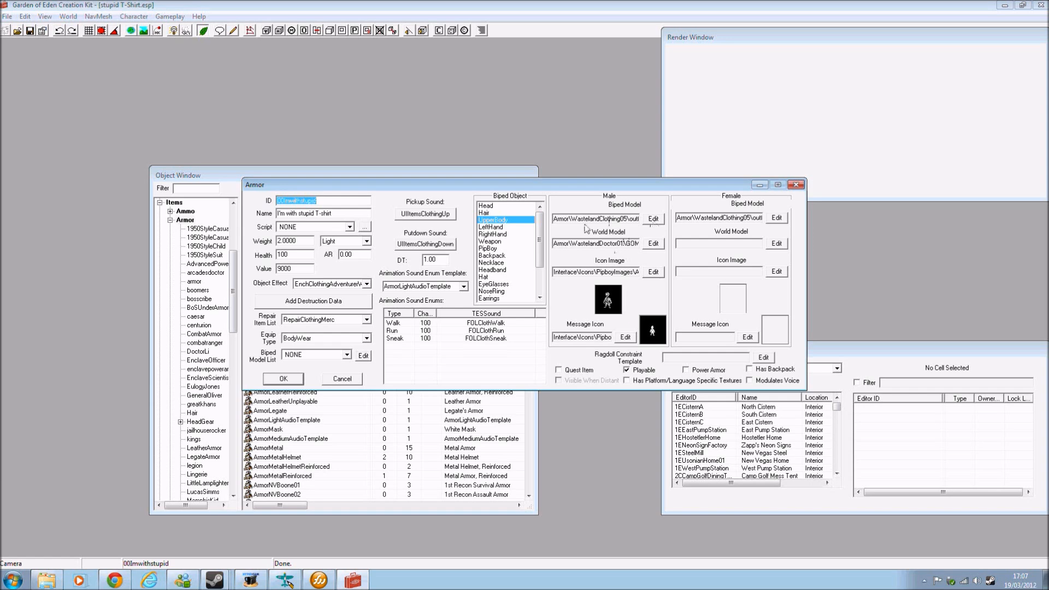
pyautogui.click(350, 384)
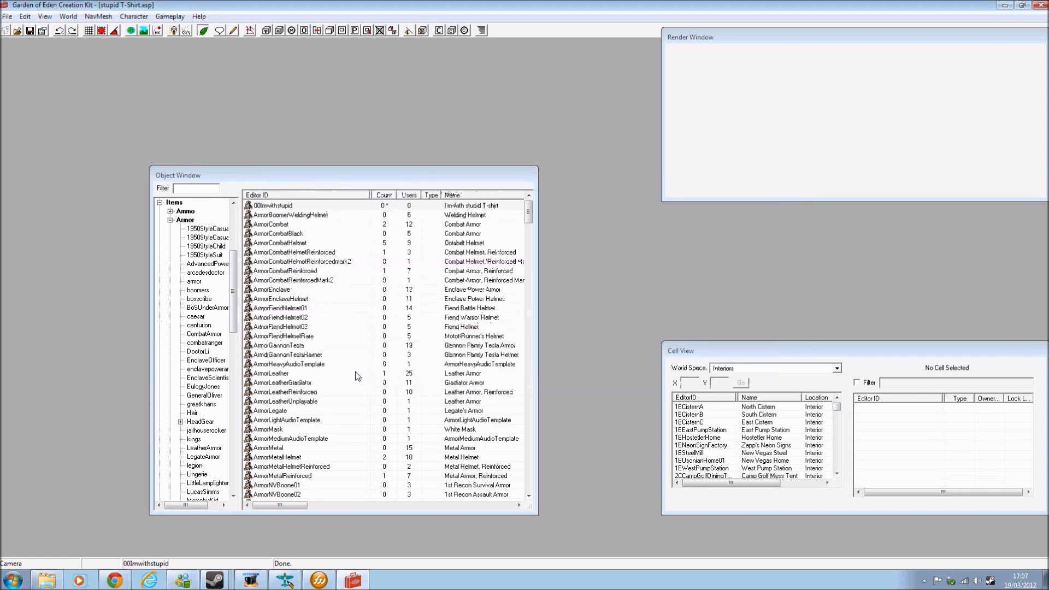
# Create a new texture set in the Miscellaneous category with the ID Stupidtexture
pyautogui.moveTo(234, 281); pyautogui.dragTo(236, 435)
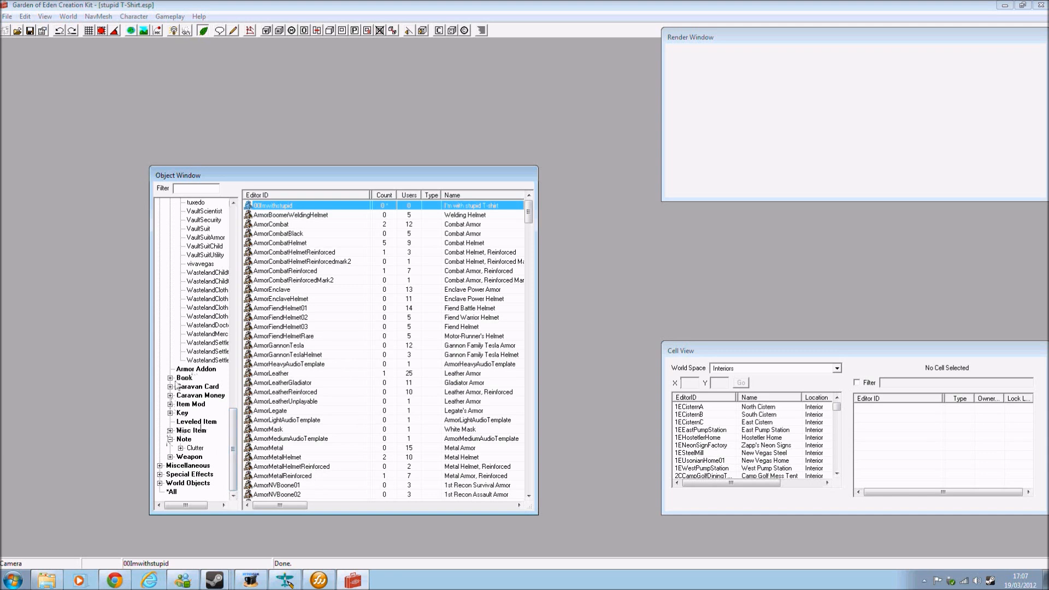
pyautogui.click(161, 465)
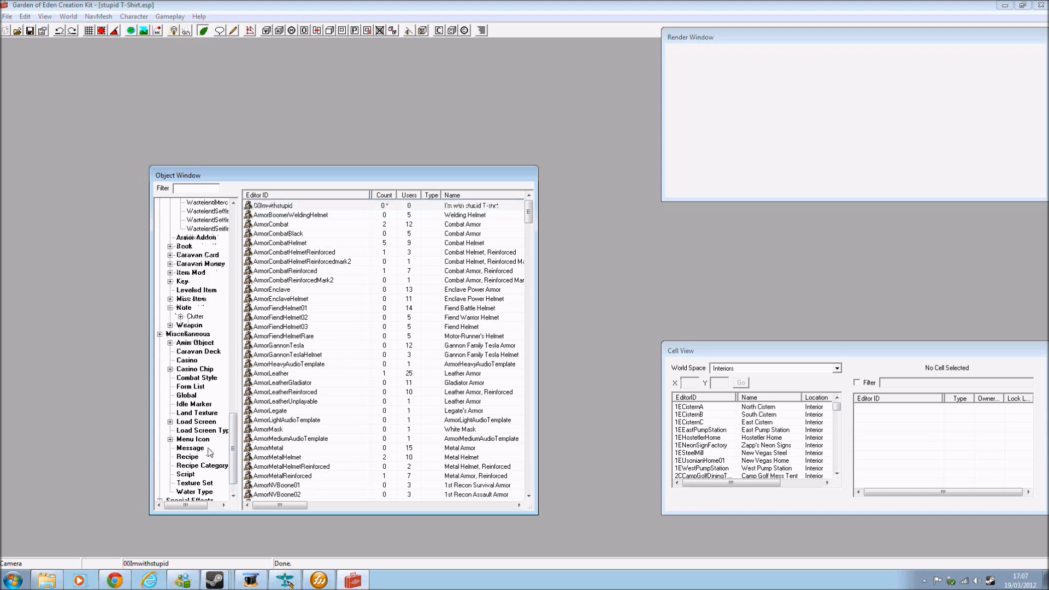
pyautogui.click(188, 483)
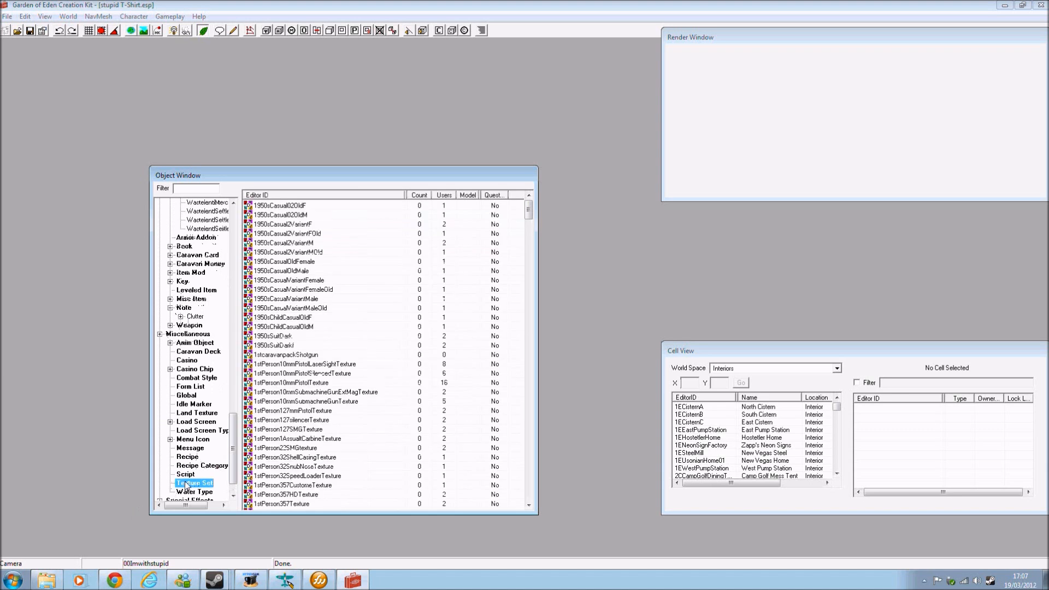
pyautogui.rightClick(349, 319)
pyautogui.click(372, 332)
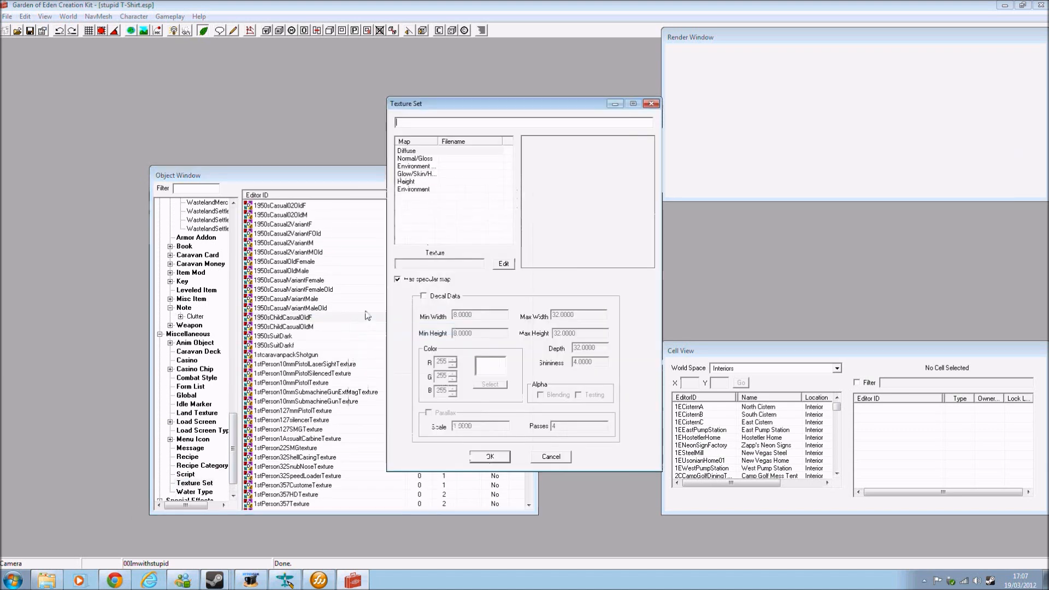
pyautogui.write('Stupidtexture')
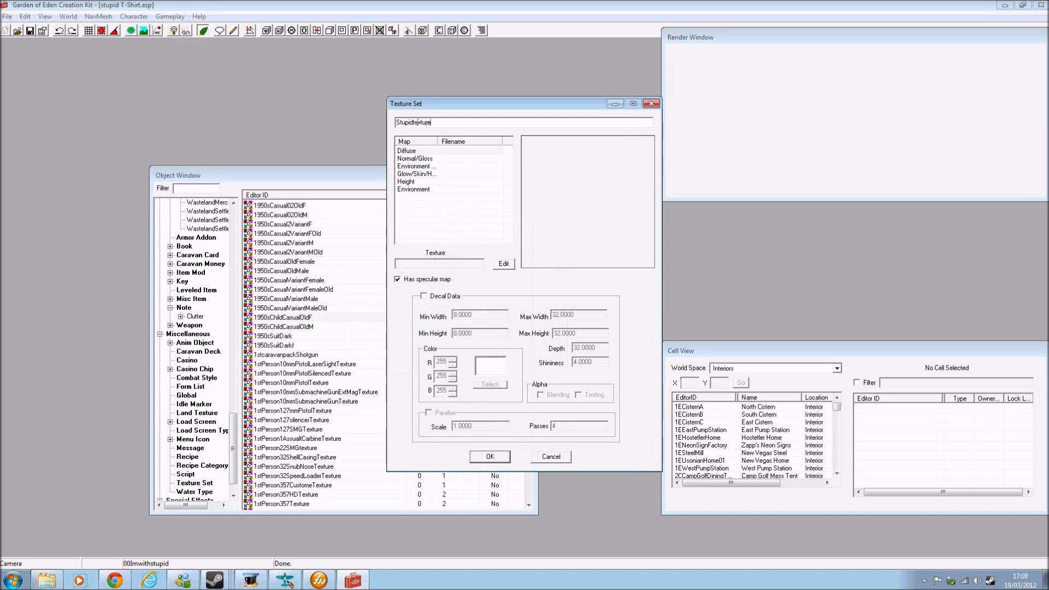
pyautogui.click(482, 151)
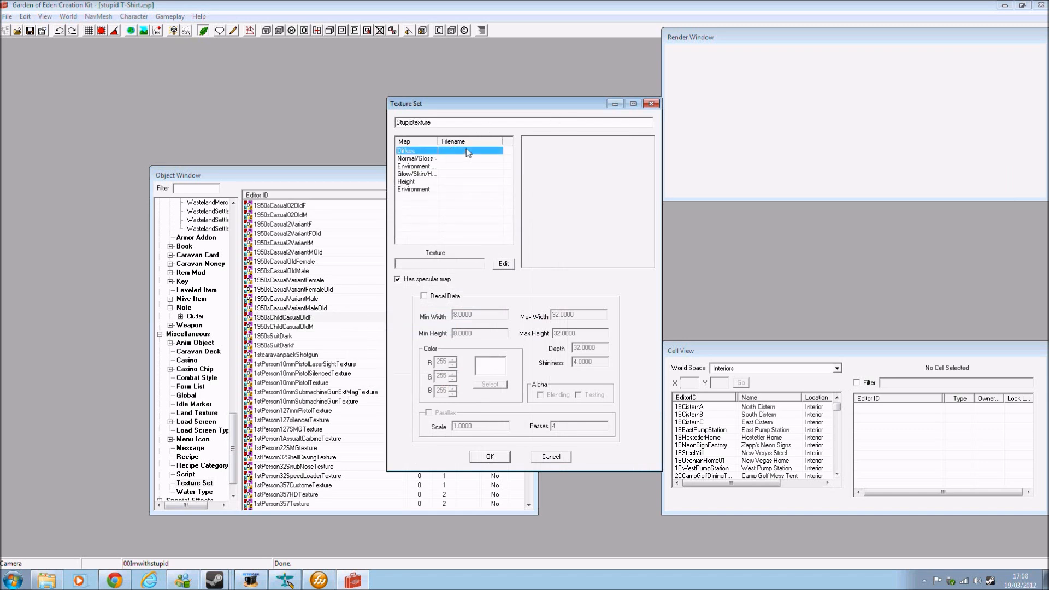
pyautogui.click(504, 265)
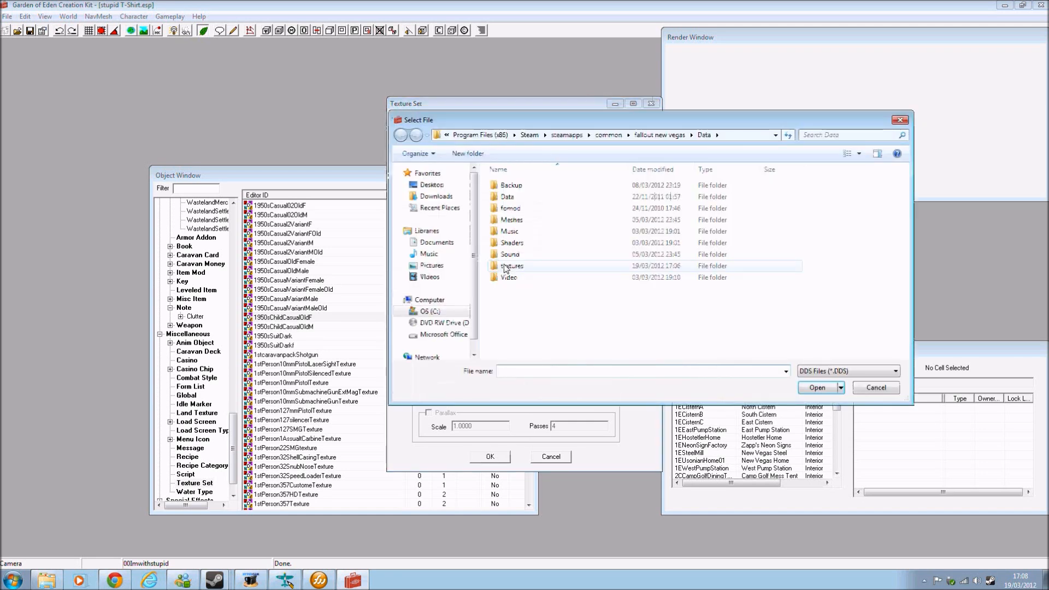
pyautogui.click(441, 186)
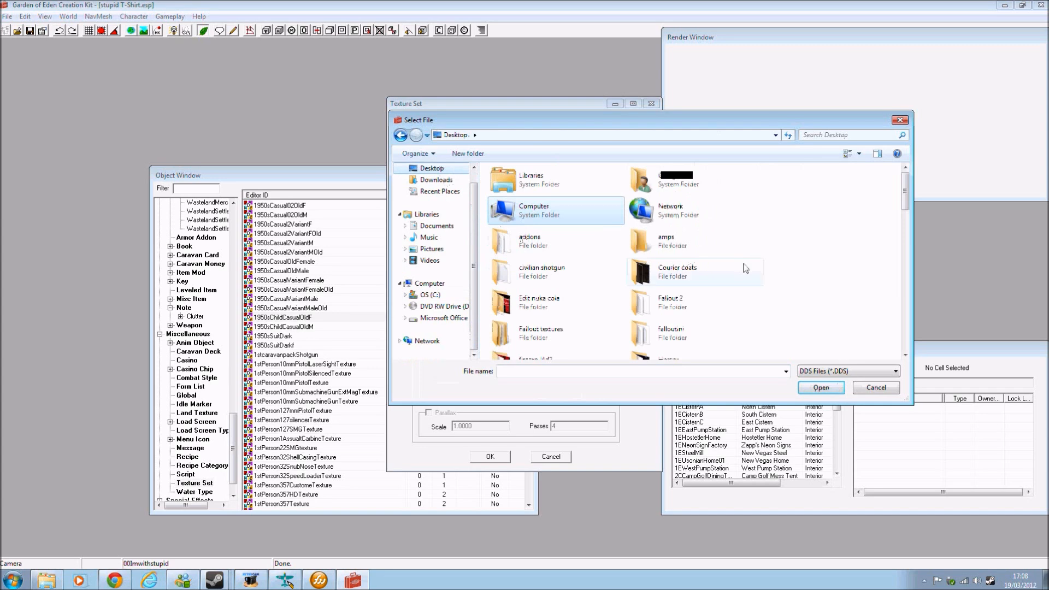
pyautogui.scroll(-2, 740, 271)
pyautogui.scroll(-5, 740, 271)
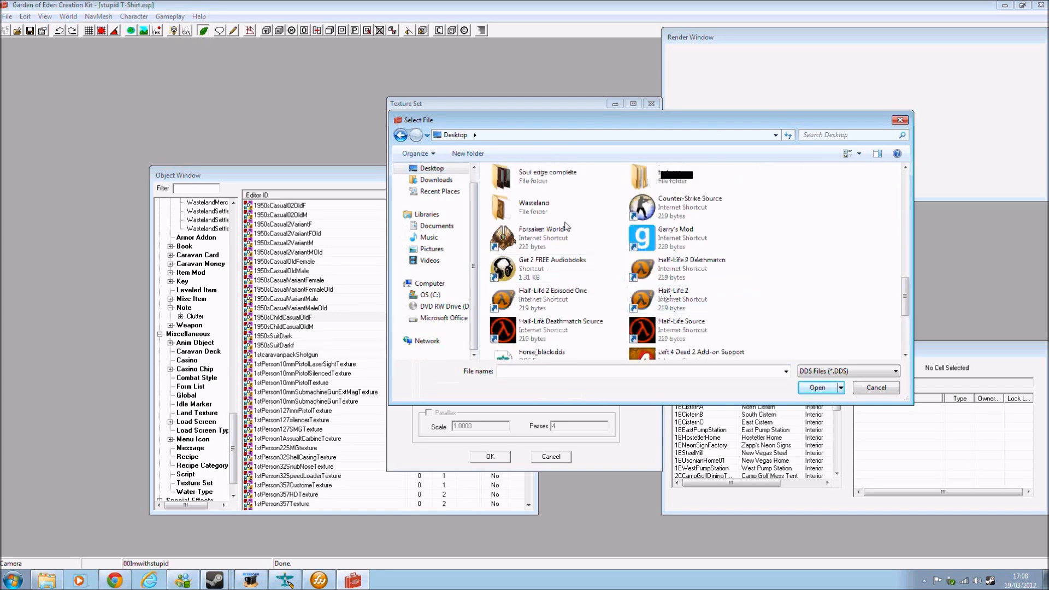
pyautogui.click(867, 388)
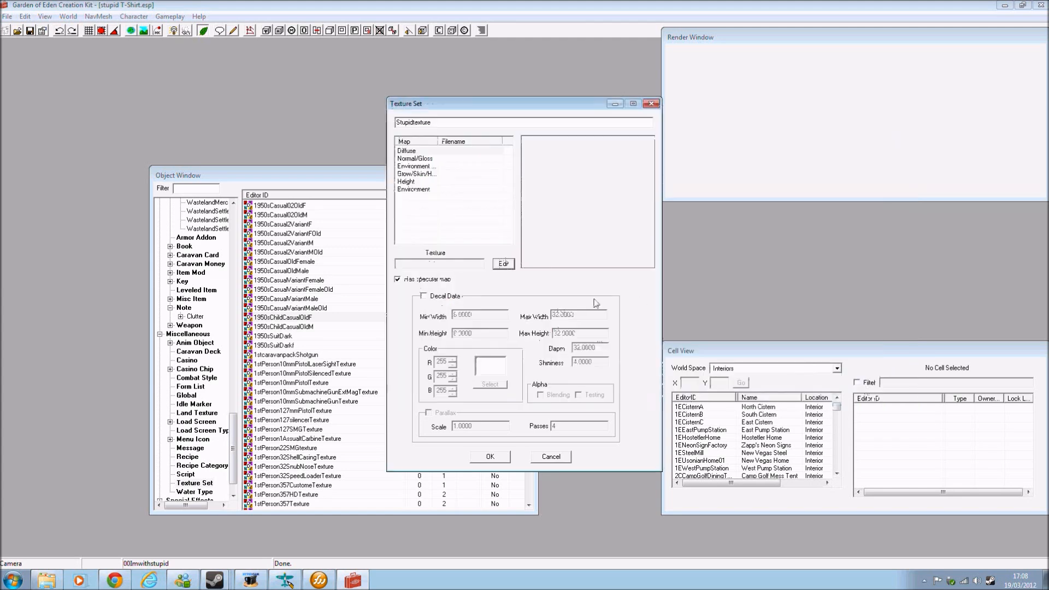
# Assign outfitm.dds from the textures\Stupid T folder as the Diffuse map and save the texture set
pyautogui.click(451, 151)
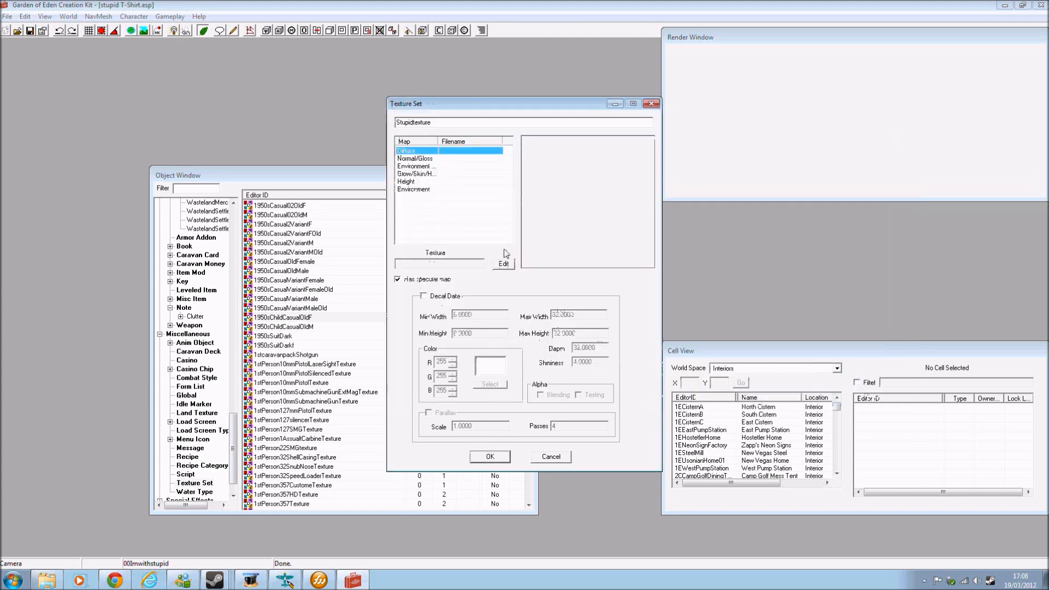
pyautogui.click(500, 265)
pyautogui.click(506, 267)
pyautogui.doubleClick(507, 268)
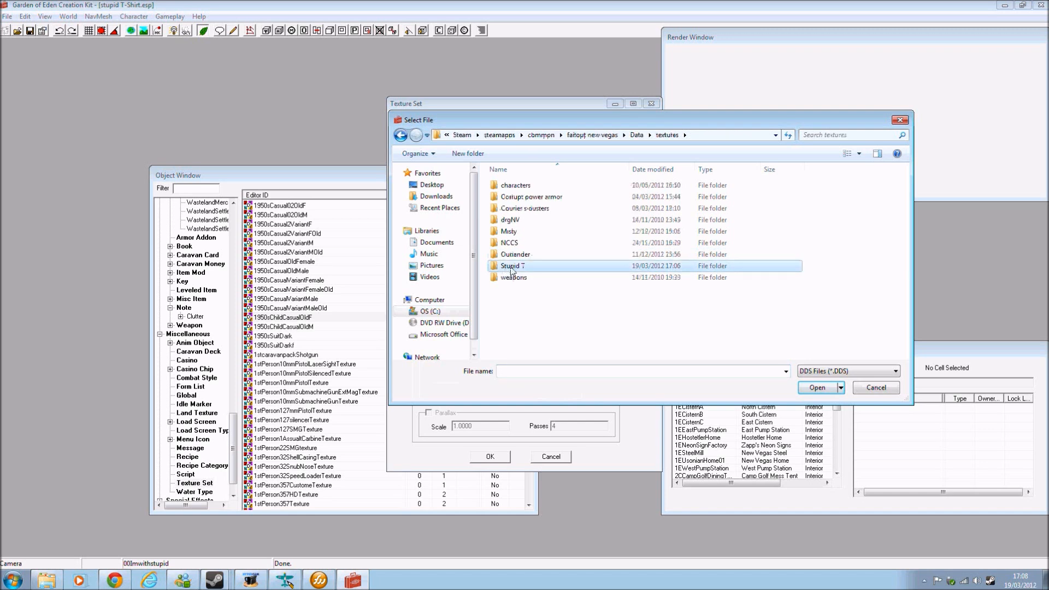
pyautogui.doubleClick(507, 268)
pyautogui.click(512, 187)
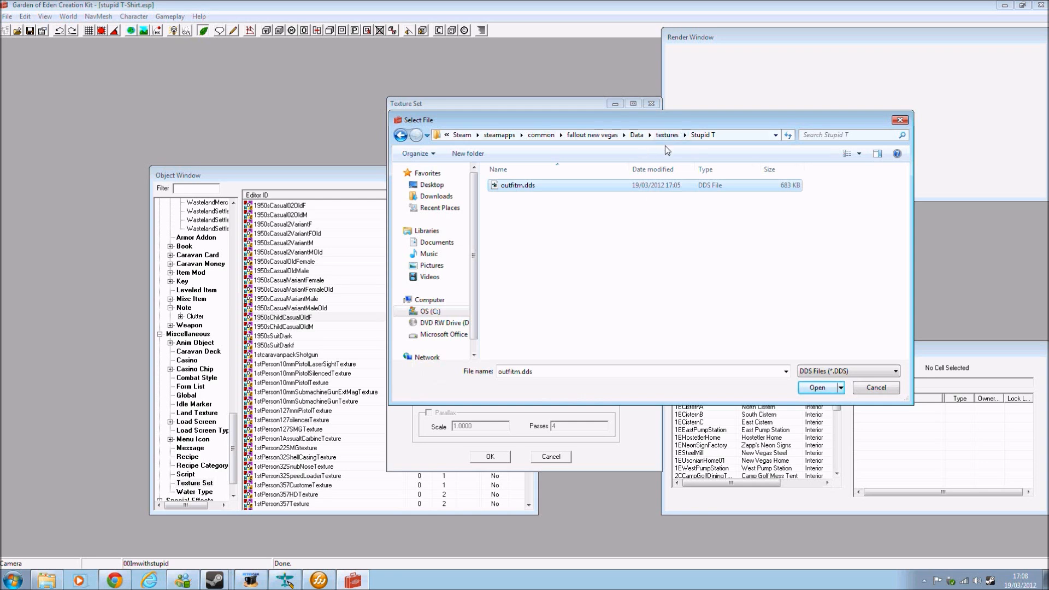
pyautogui.doubleClick(563, 187)
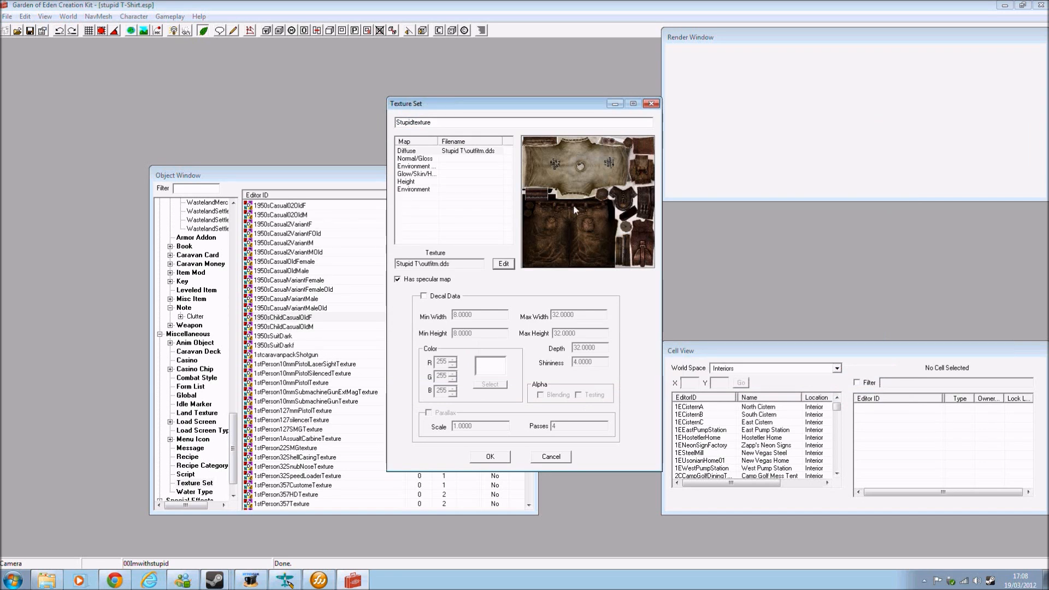
pyautogui.click(472, 159)
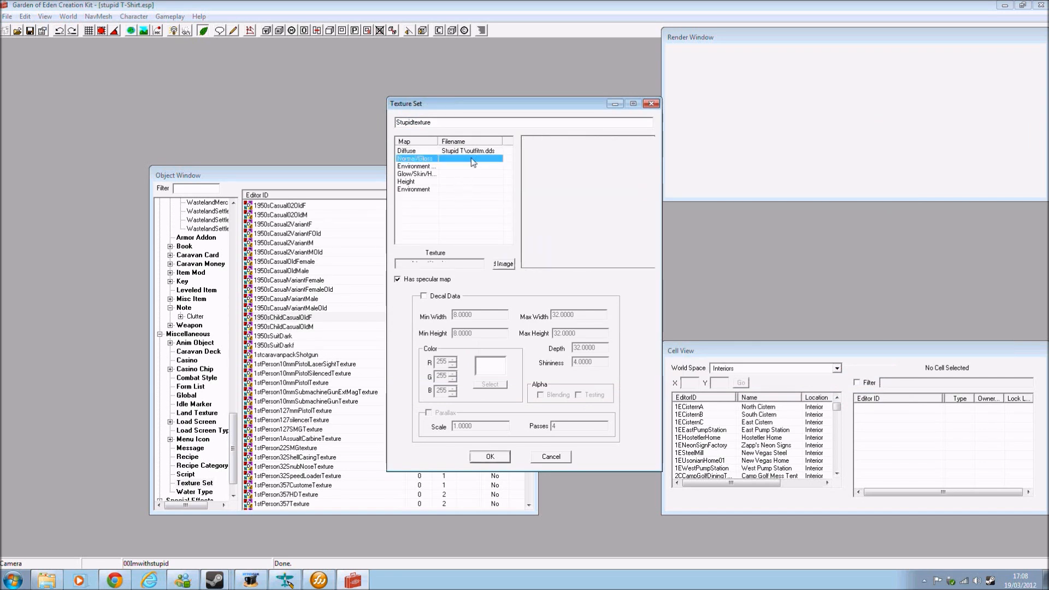
pyautogui.click(473, 151)
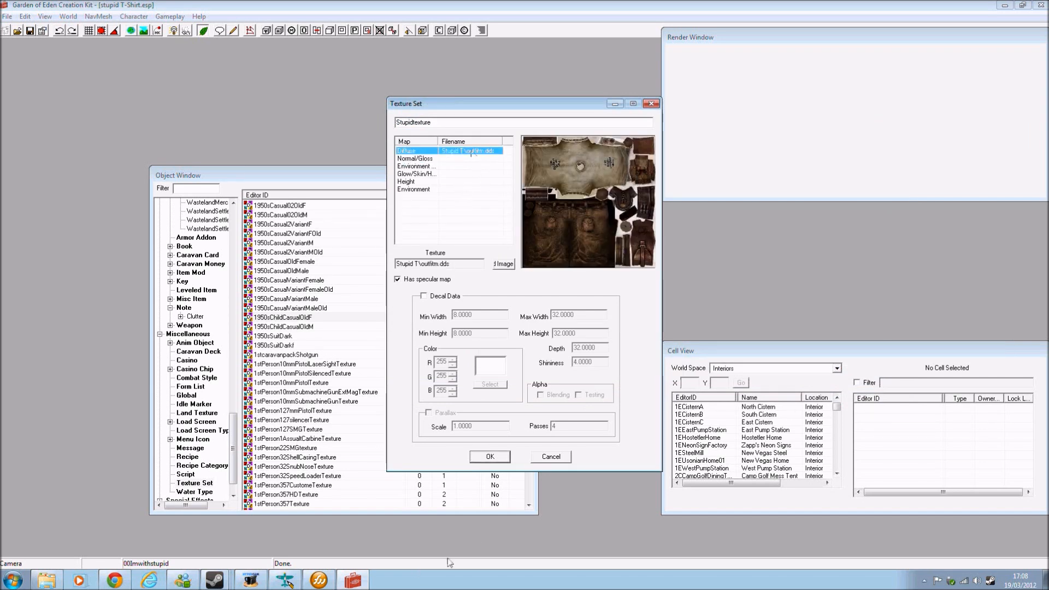
pyautogui.click(491, 457)
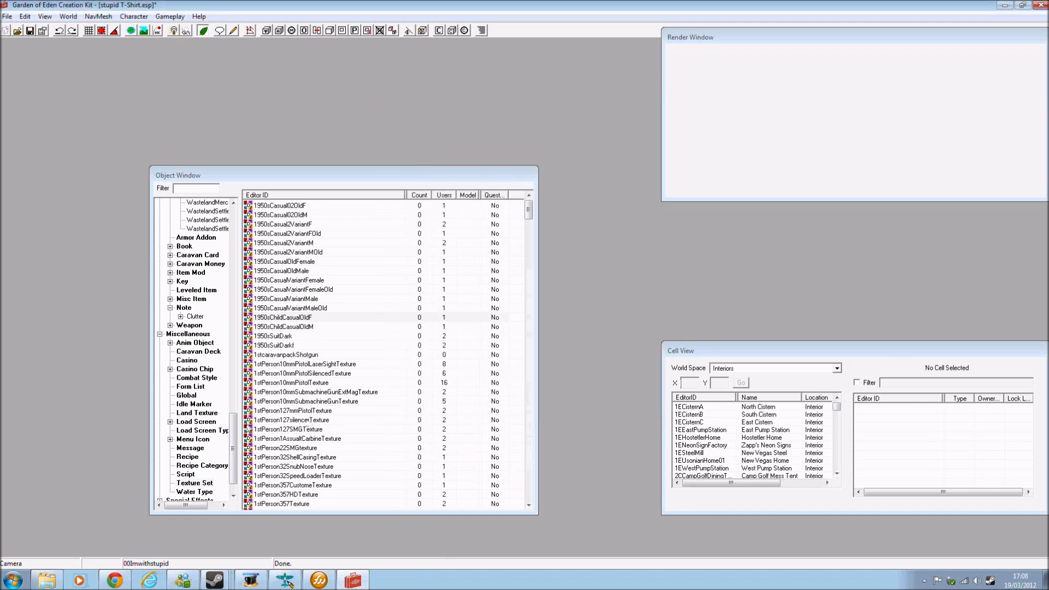
# Find the Stupidtexture entry in the list of texture sets
pyautogui.click(342, 310)
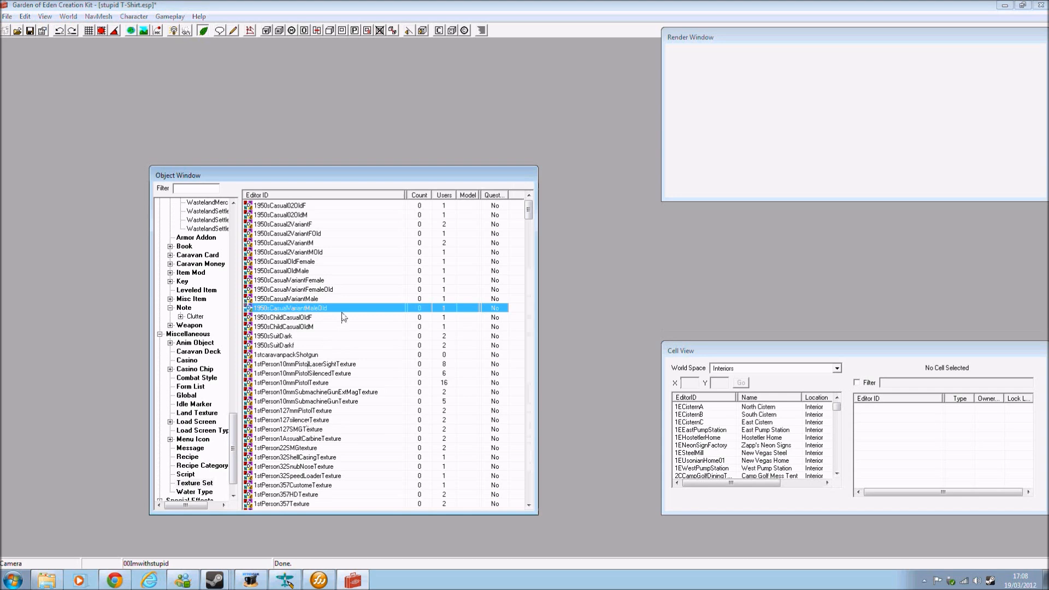
pyautogui.scroll(-5, 344, 317)
pyautogui.click(331, 355)
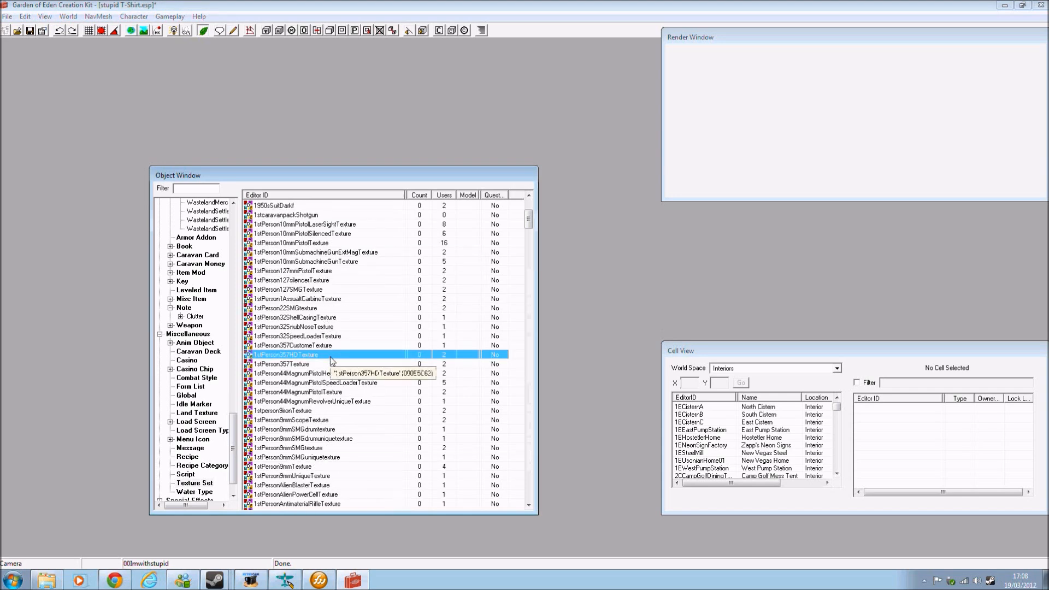
pyautogui.write('st')
pyautogui.scroll(-2, 330, 361)
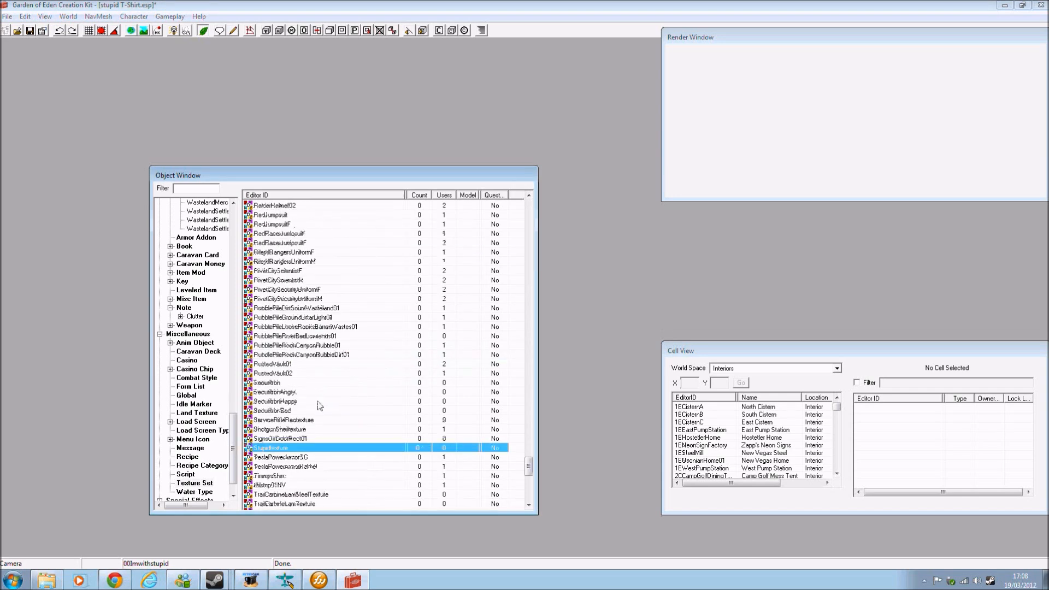
# Open the 00Imwithstupid armor record and bring up the model data of its male biped model
pyautogui.scroll(9, 223, 389)
pyautogui.scroll(20, 223, 389)
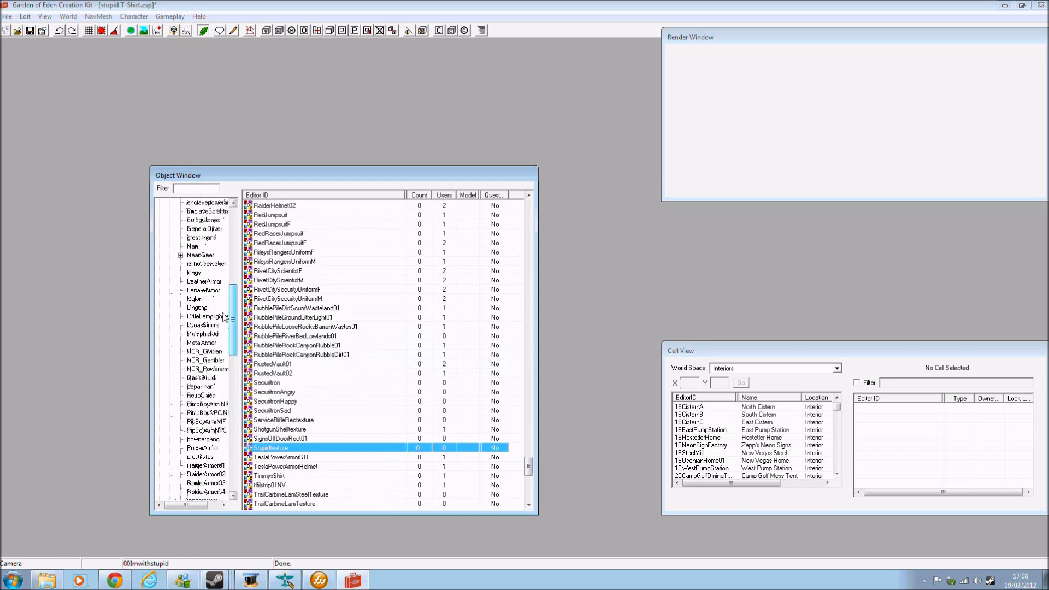
pyautogui.click(181, 290)
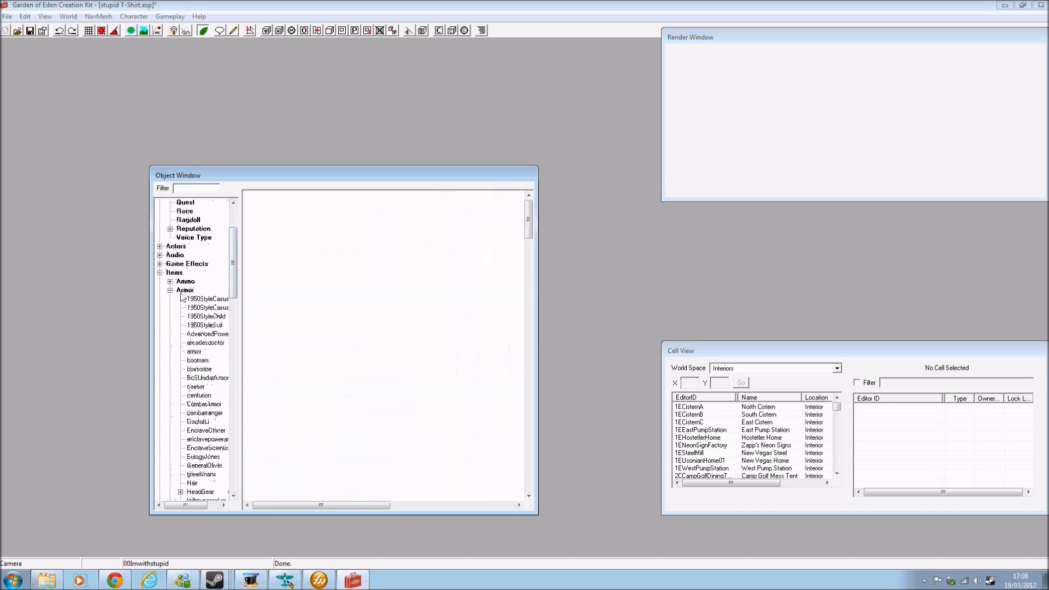
pyautogui.click(299, 203)
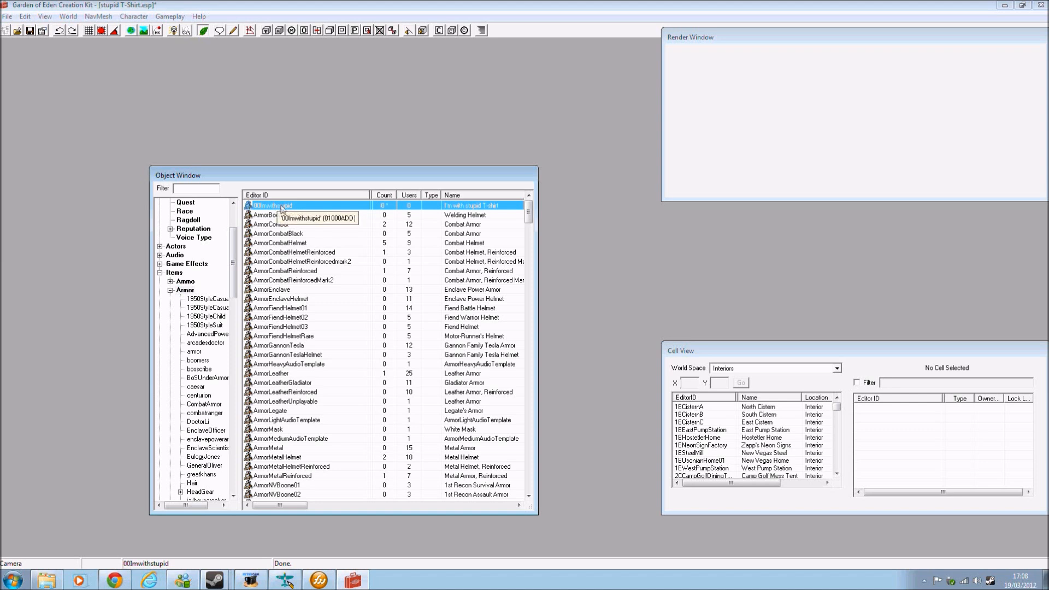
pyautogui.doubleClick(282, 207)
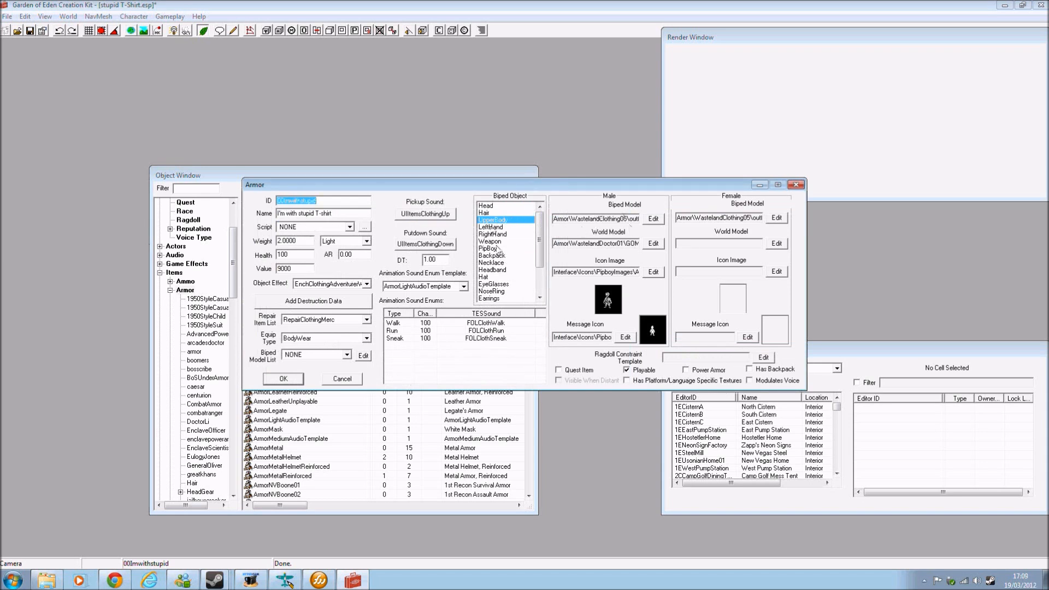
pyautogui.click(481, 379)
pyautogui.click(654, 218)
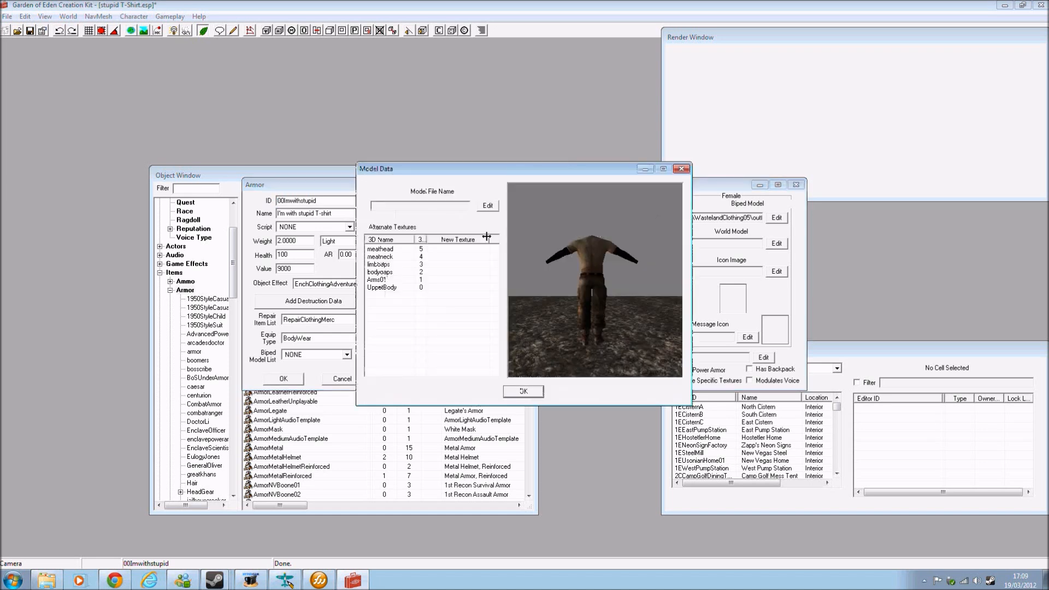
pyautogui.moveTo(583, 267); pyautogui.dragTo(559, 256)
pyautogui.doubleClick(447, 250)
pyautogui.click(419, 260)
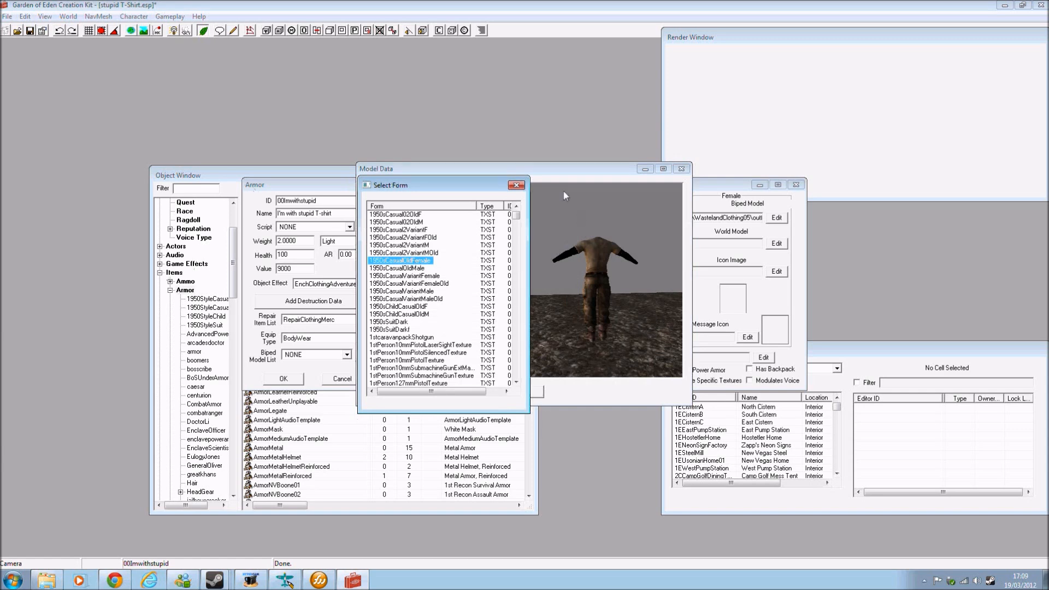
pyautogui.click(517, 185)
pyautogui.doubleClick(456, 250)
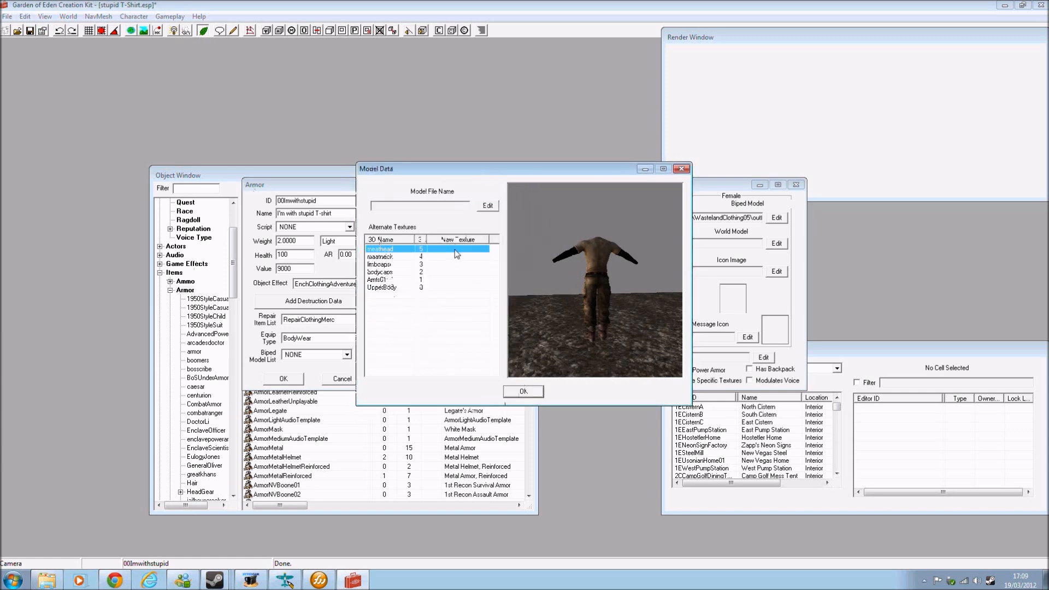
pyautogui.click(515, 188)
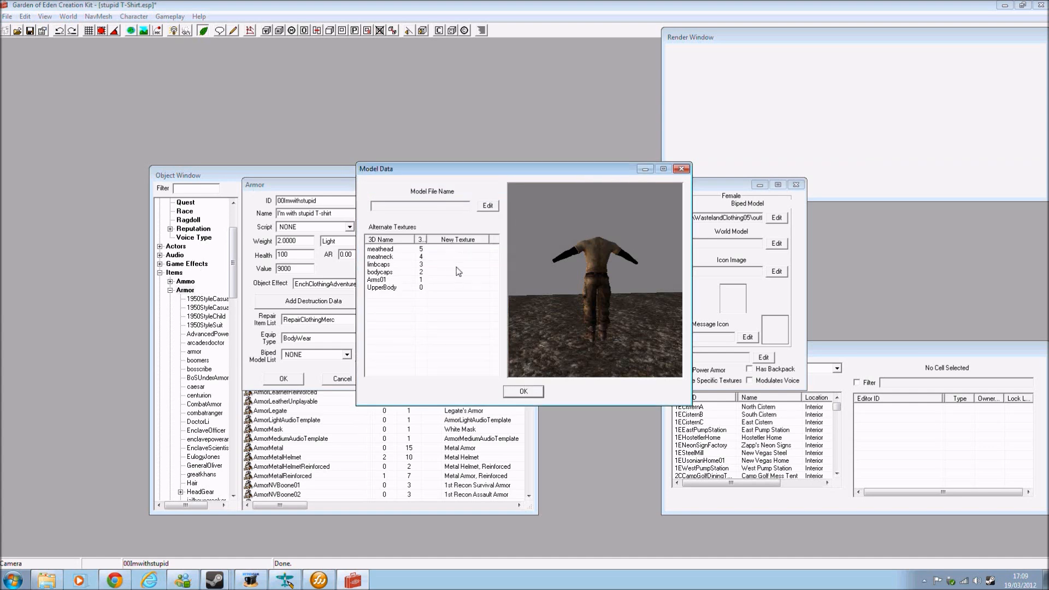
# Assign Stupidtexture as the new texture of the male biped model's UpperBody part and accept the model data
pyautogui.doubleClick(458, 288)
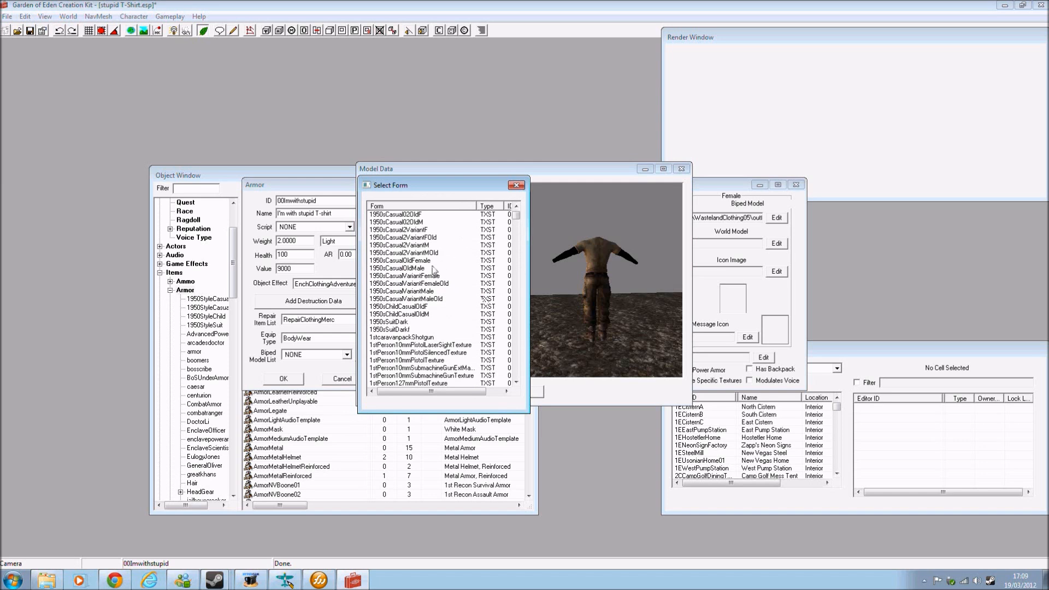
pyautogui.write('stupid')
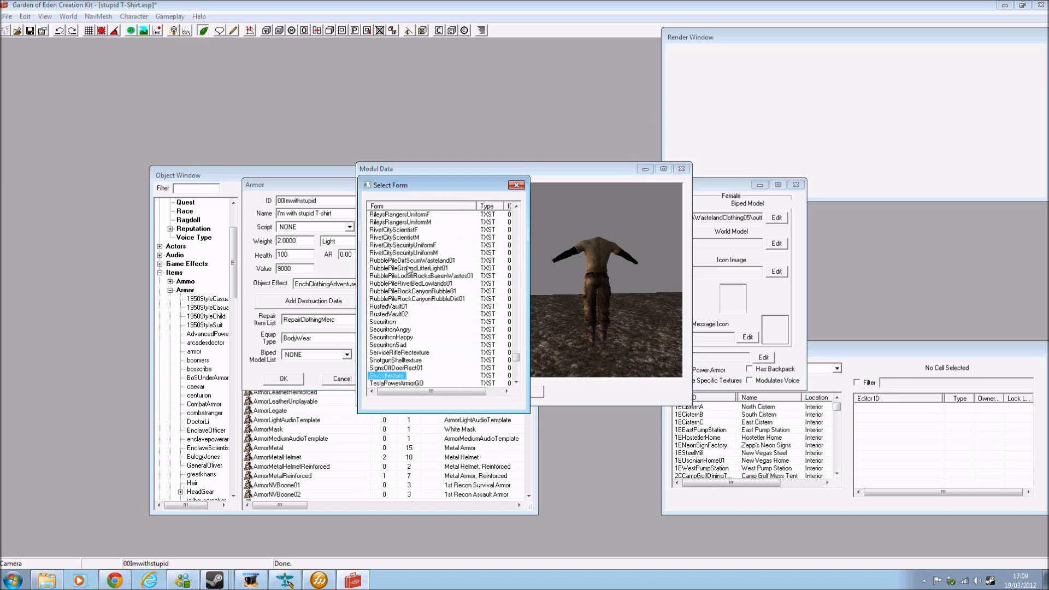
pyautogui.doubleClick(395, 377)
pyautogui.moveTo(576, 269); pyautogui.dragTo(798, 274)
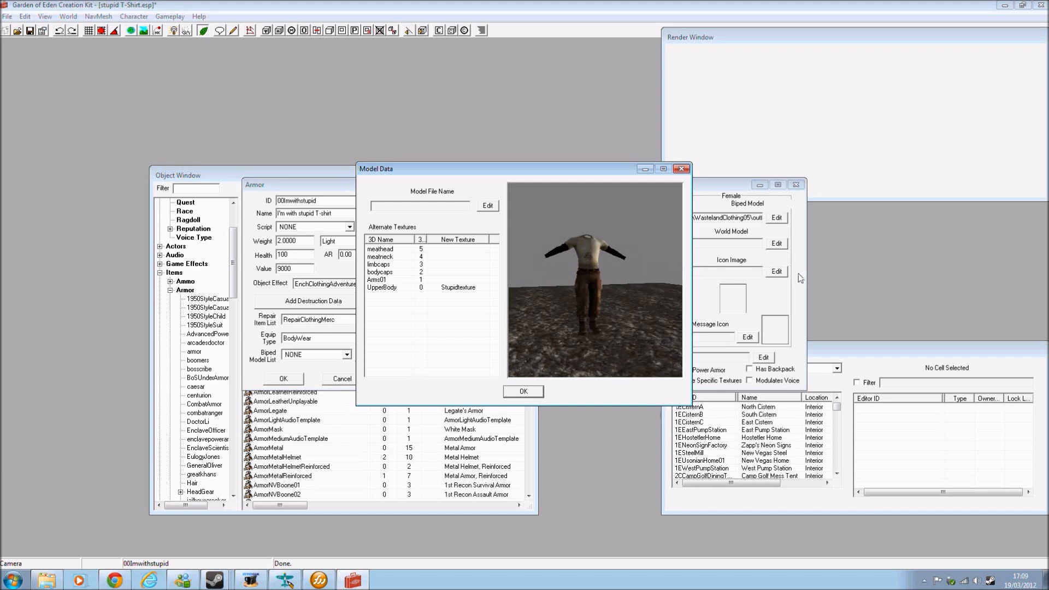
pyautogui.click(523, 392)
# Assign Stupidtexture as the new texture of the GO part in the male world model and accept the model data
pyautogui.click(653, 243)
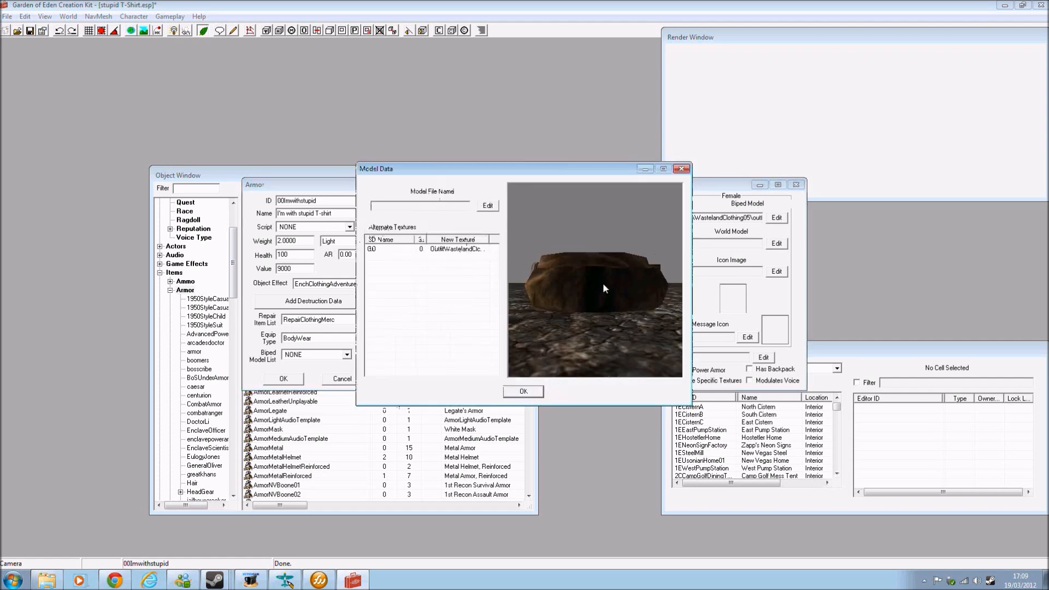
pyautogui.moveTo(604, 287); pyautogui.dragTo(616, 385)
pyautogui.click(466, 250)
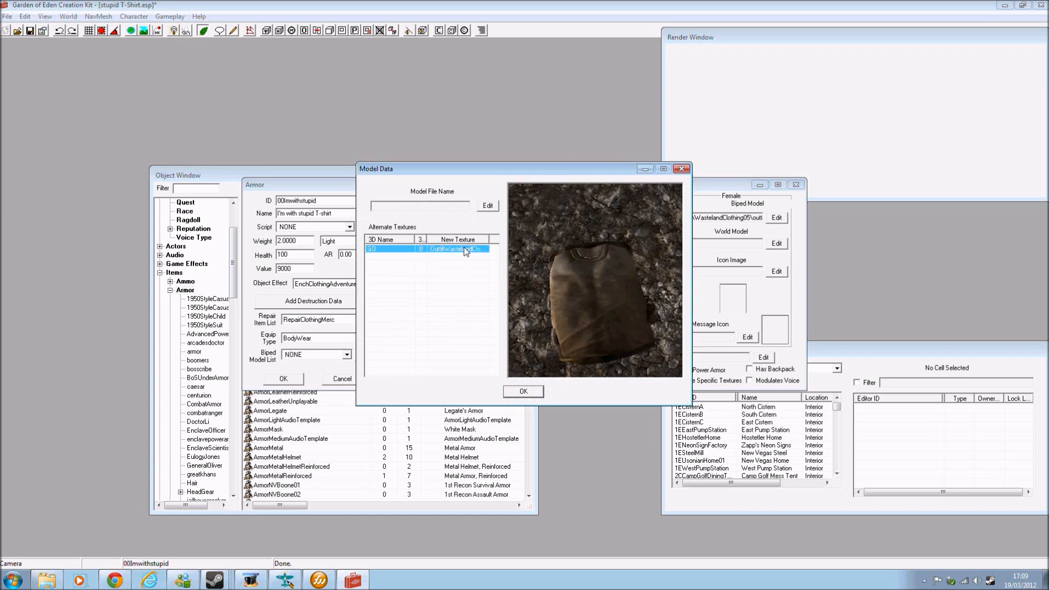
pyautogui.doubleClick(466, 251)
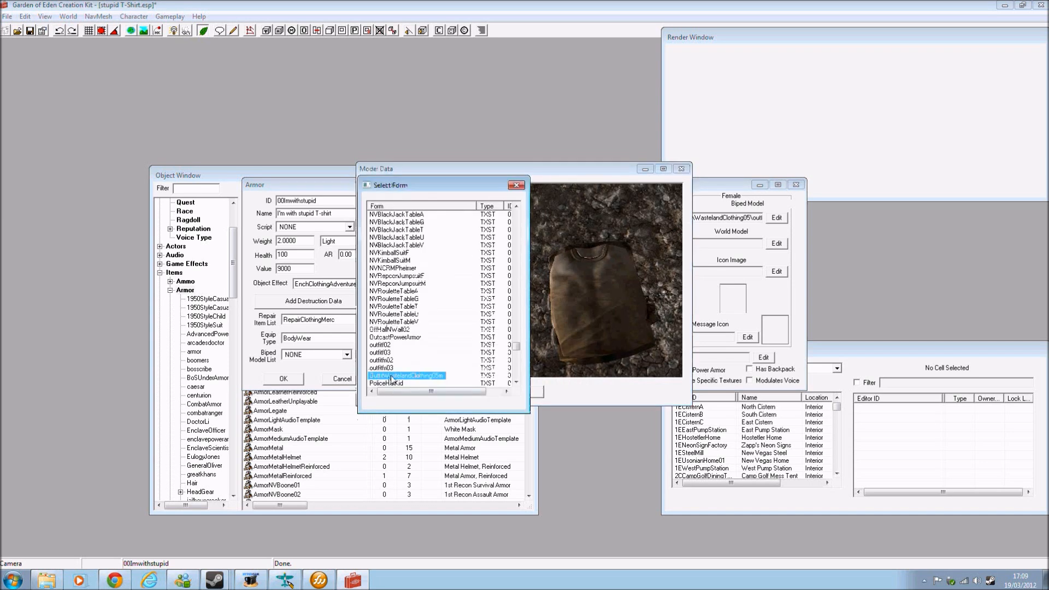
pyautogui.press('s')
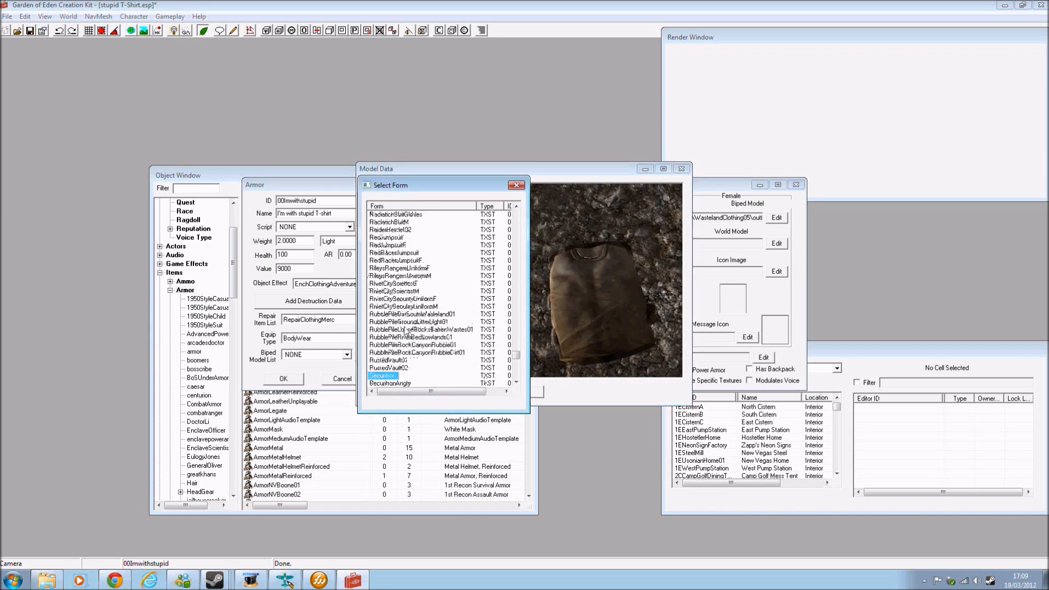
pyautogui.scroll(-1, 399, 372)
pyautogui.scroll(-3, 399, 372)
pyautogui.doubleClick(386, 342)
pyautogui.moveTo(600, 322); pyautogui.dragTo(490, 261)
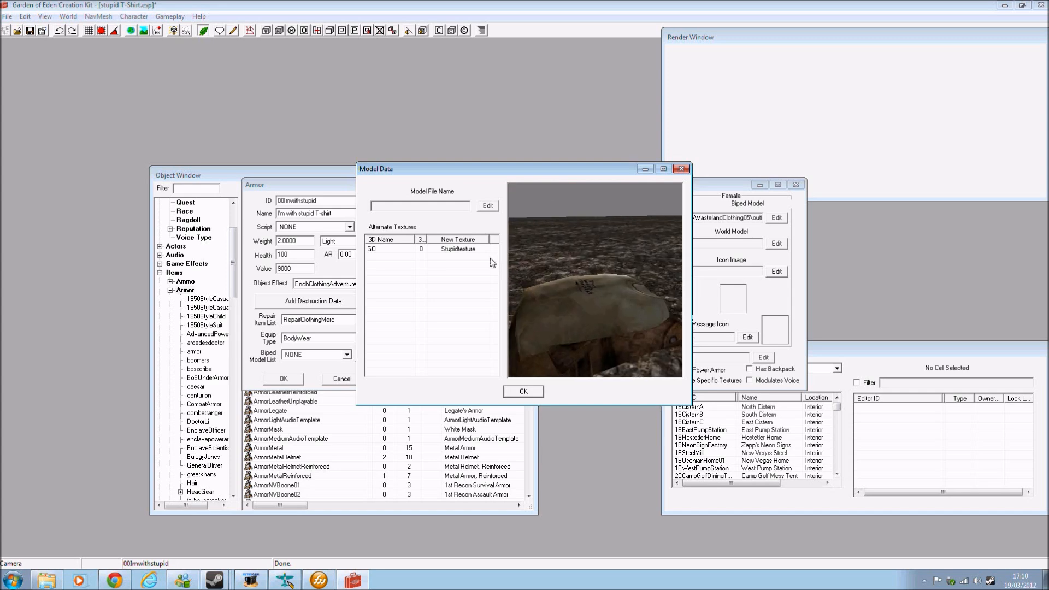
pyautogui.click(519, 393)
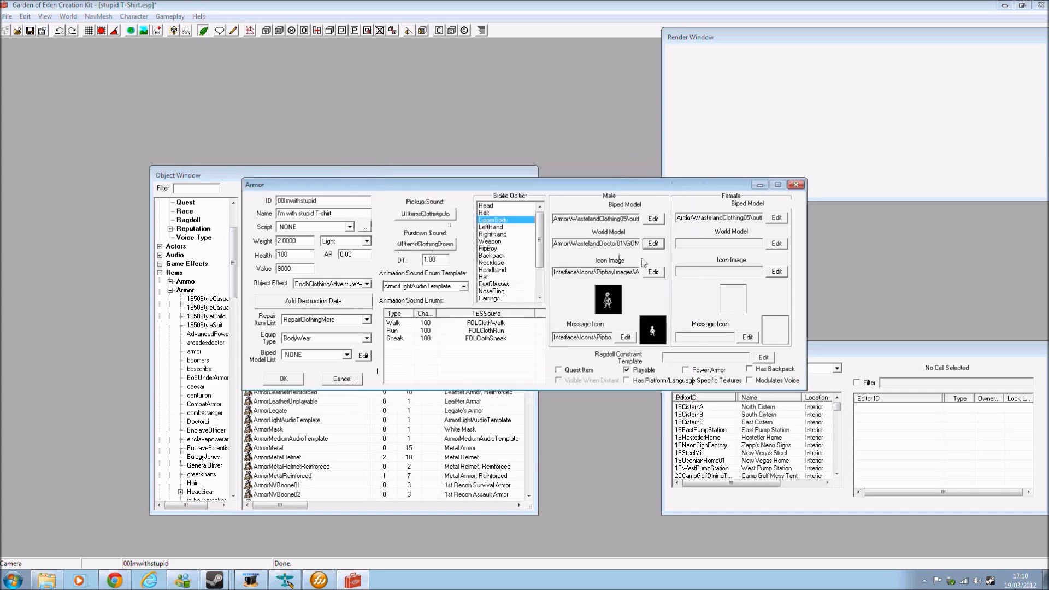
# Assign Stupidtexture as the new texture of the UpperBody part in the female biped model
pyautogui.click(776, 218)
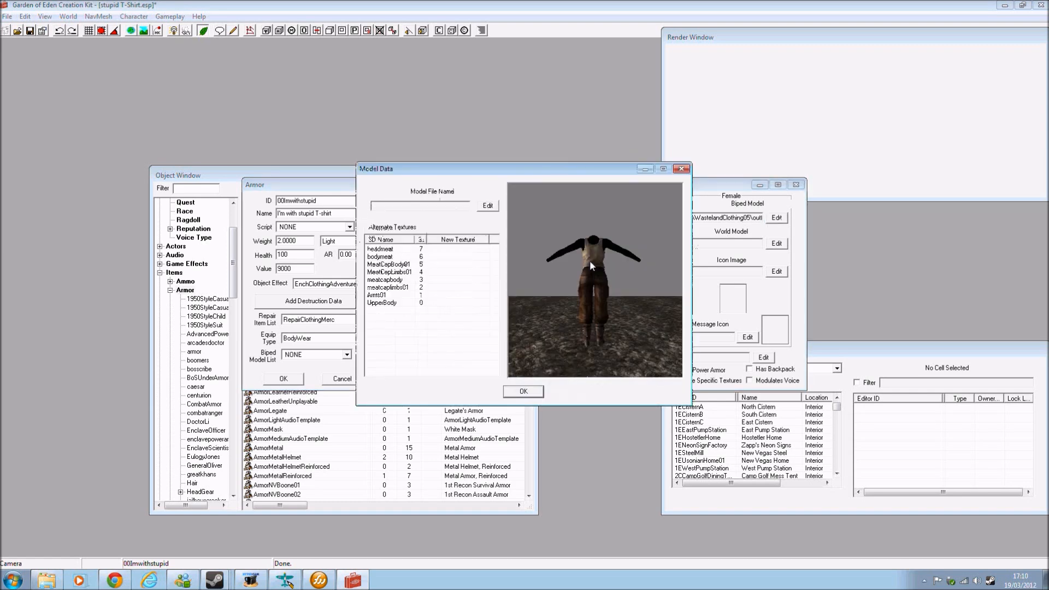
pyautogui.doubleClick(454, 304)
pyautogui.click(403, 262)
pyautogui.press('s')
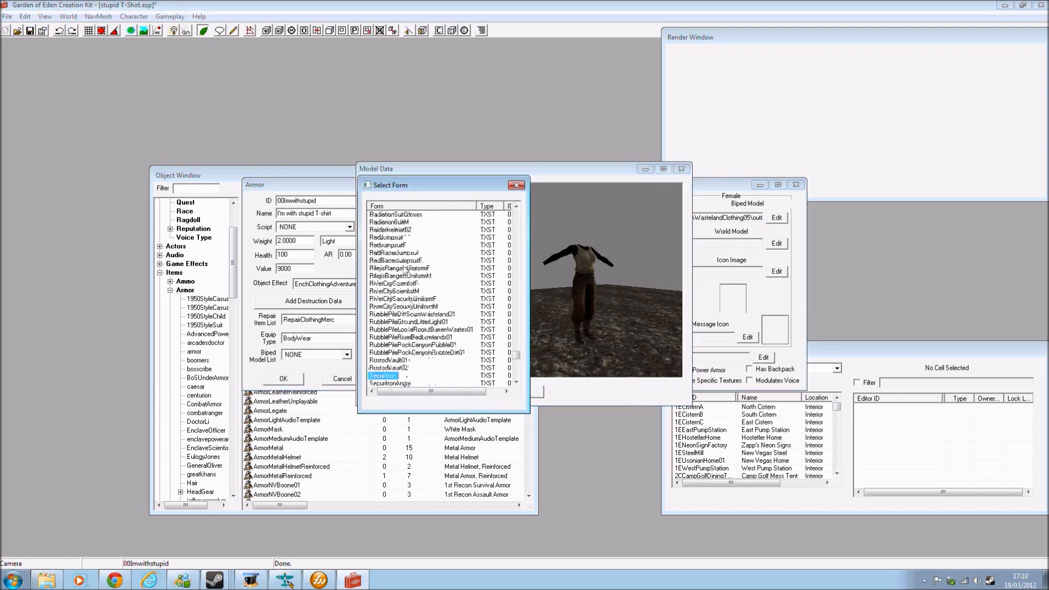
pyautogui.press('s')
pyautogui.press('s')
pyautogui.press('s')
pyautogui.press('s')
pyautogui.press('s')
pyautogui.press('s')
pyautogui.press('s')
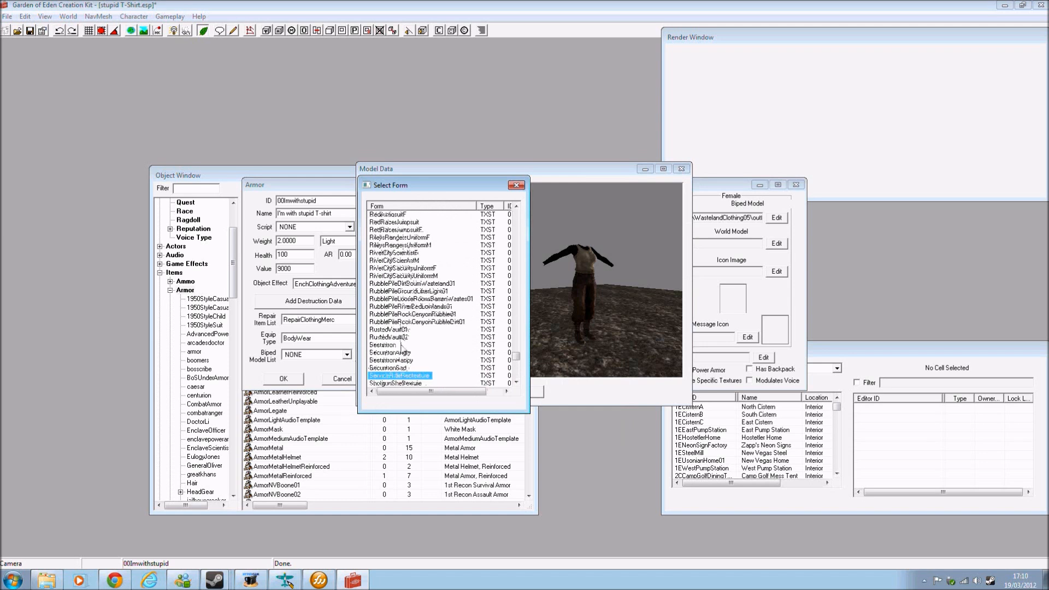
pyautogui.press('Return')
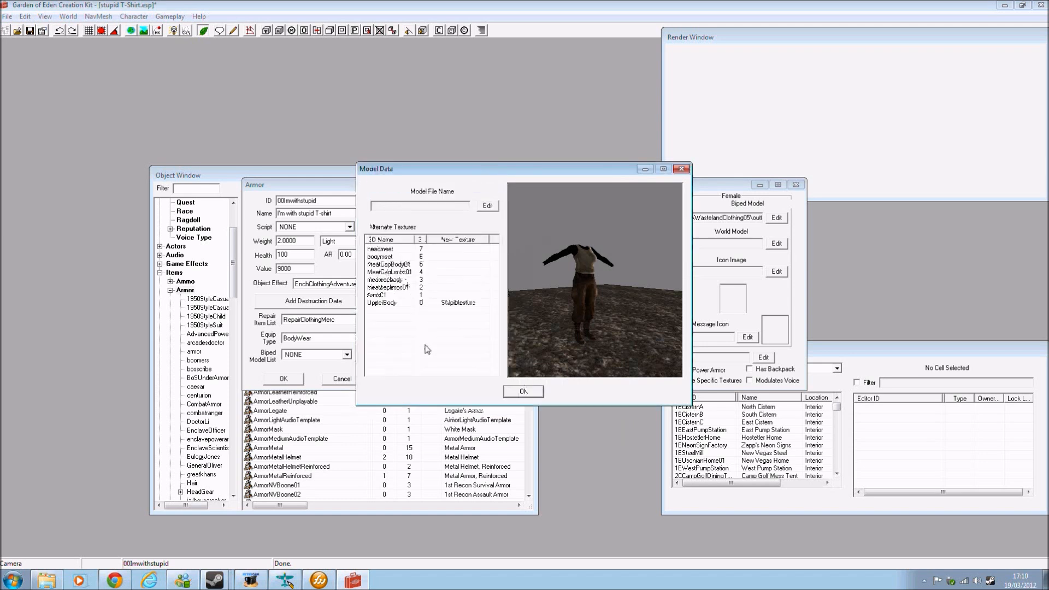
pyautogui.moveTo(582, 277); pyautogui.dragTo(541, 297)
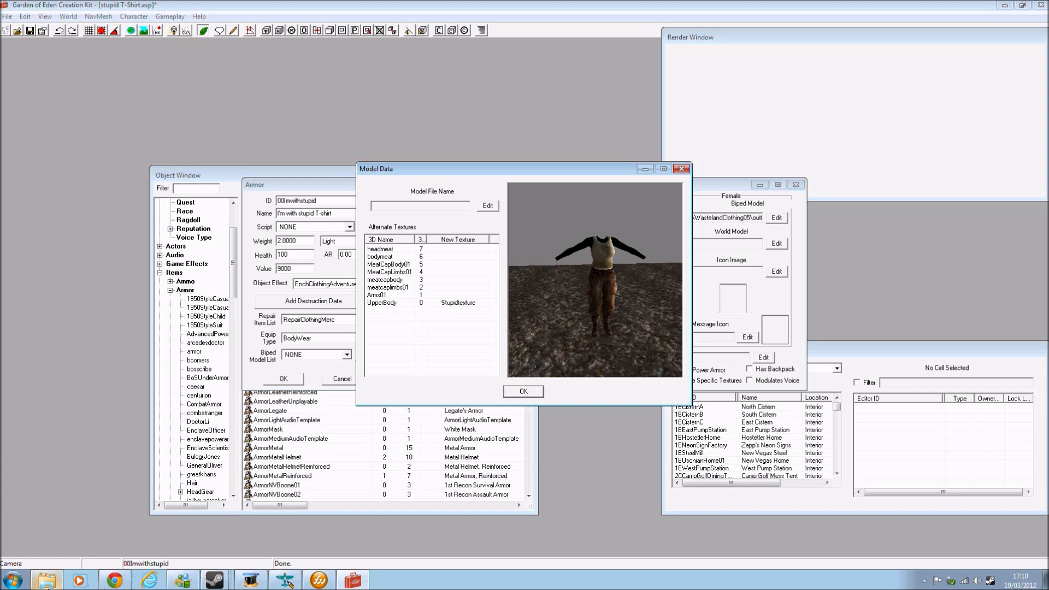
# Check the outfitm.dds file in the textures\Stupid T folder and return to the female model's data
pyautogui.click(47, 581)
pyautogui.click(48, 587)
pyautogui.click(47, 580)
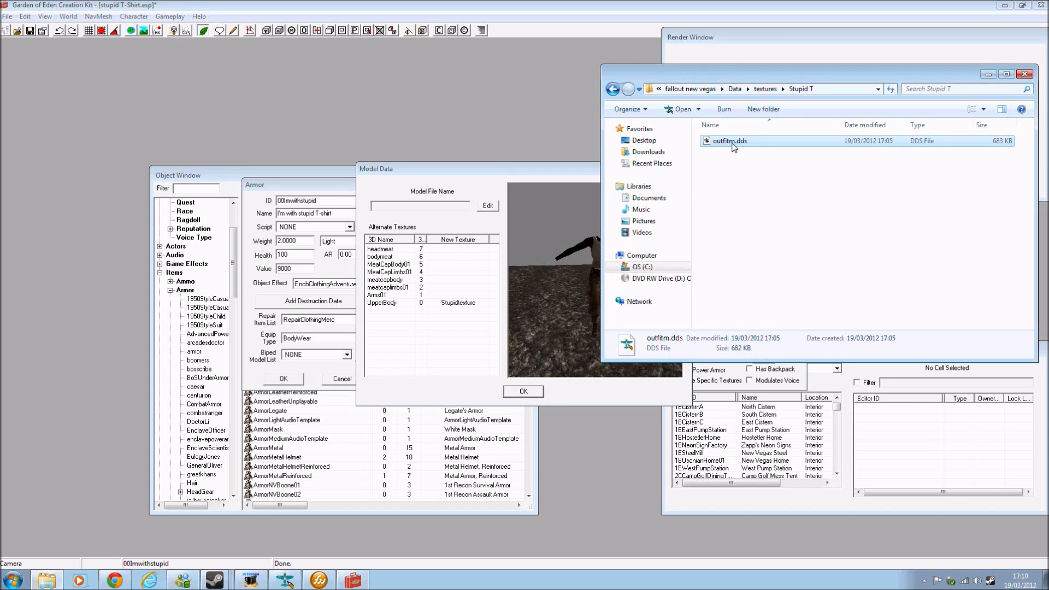
pyautogui.click(46, 582)
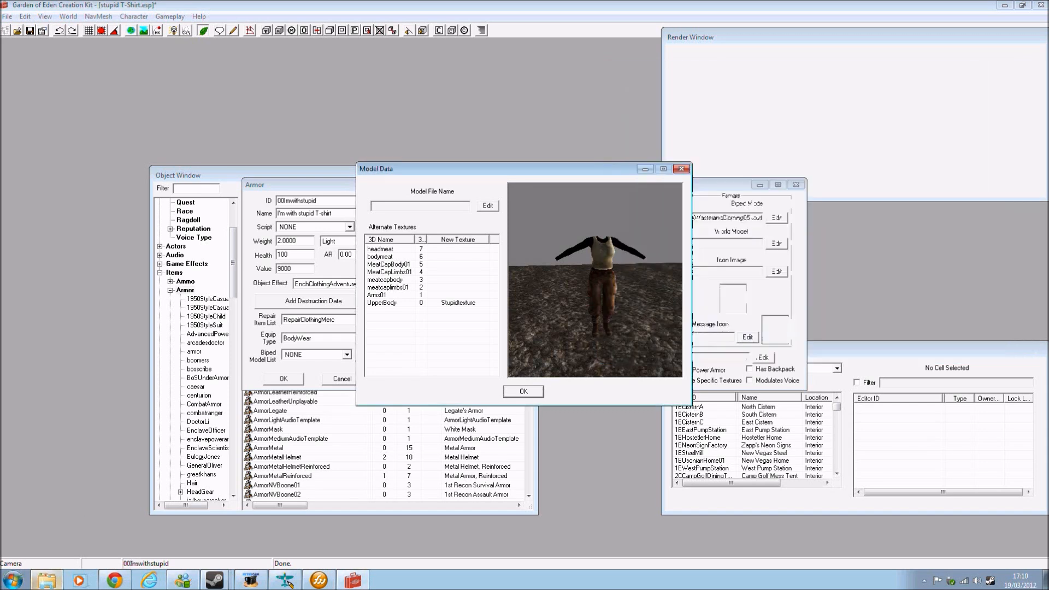
# Accept the female biped model data and save the 00Imwithstupid armor record
pyautogui.moveTo(632, 270); pyautogui.dragTo(576, 296)
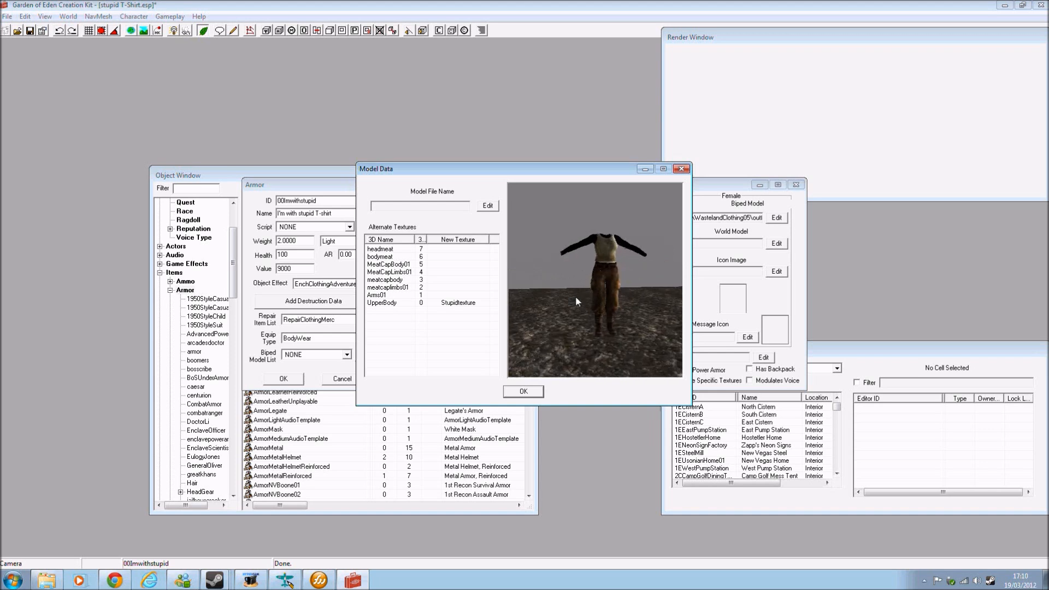
pyautogui.click(523, 392)
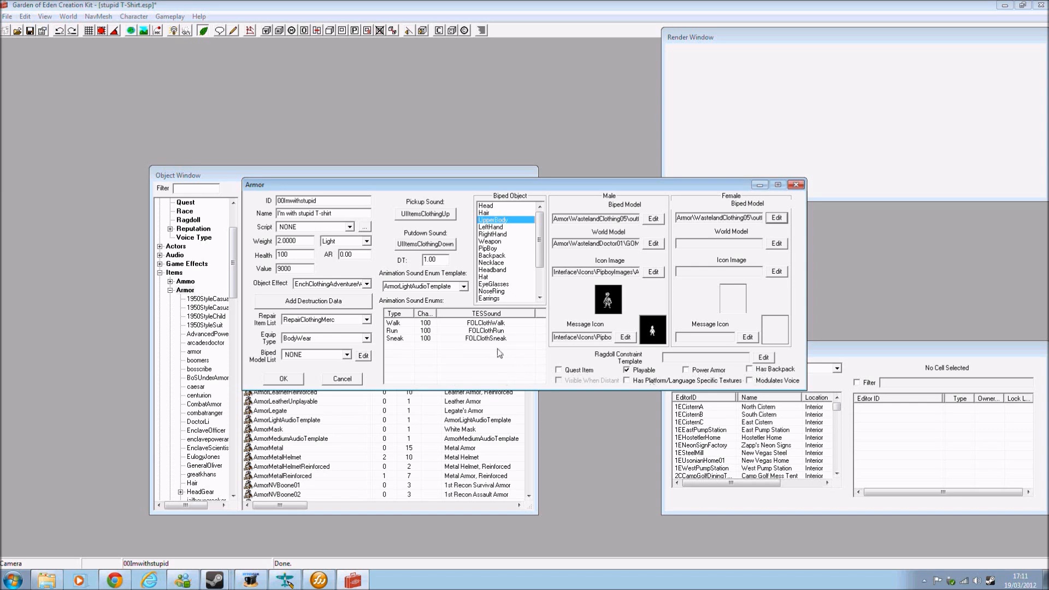
pyautogui.click(284, 379)
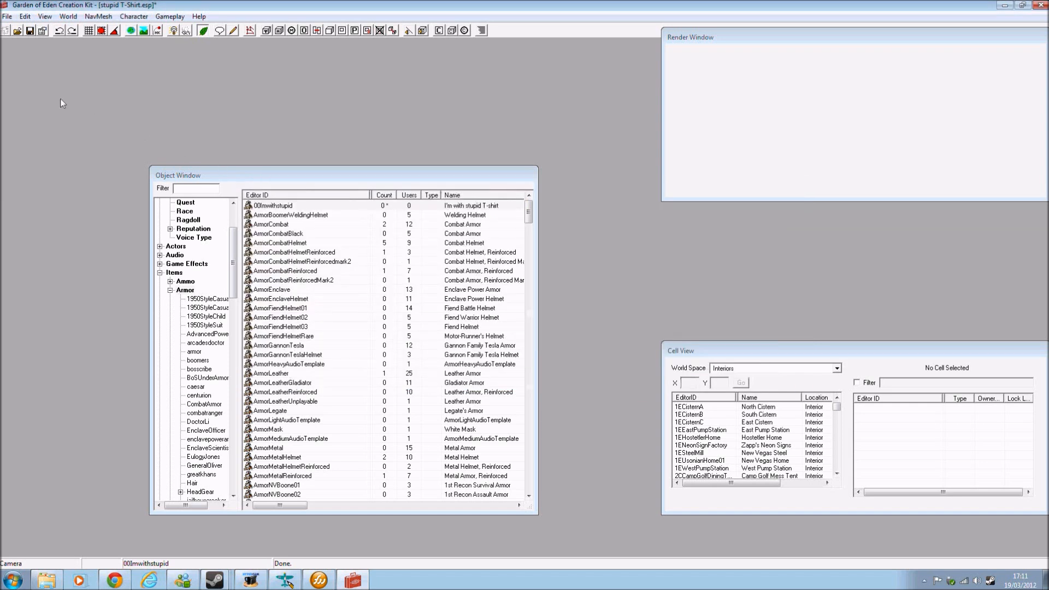
# Choose the WastelandNV world space and load its GSCemetery cell for editing
pyautogui.moveTo(232, 246); pyautogui.dragTo(216, 215)
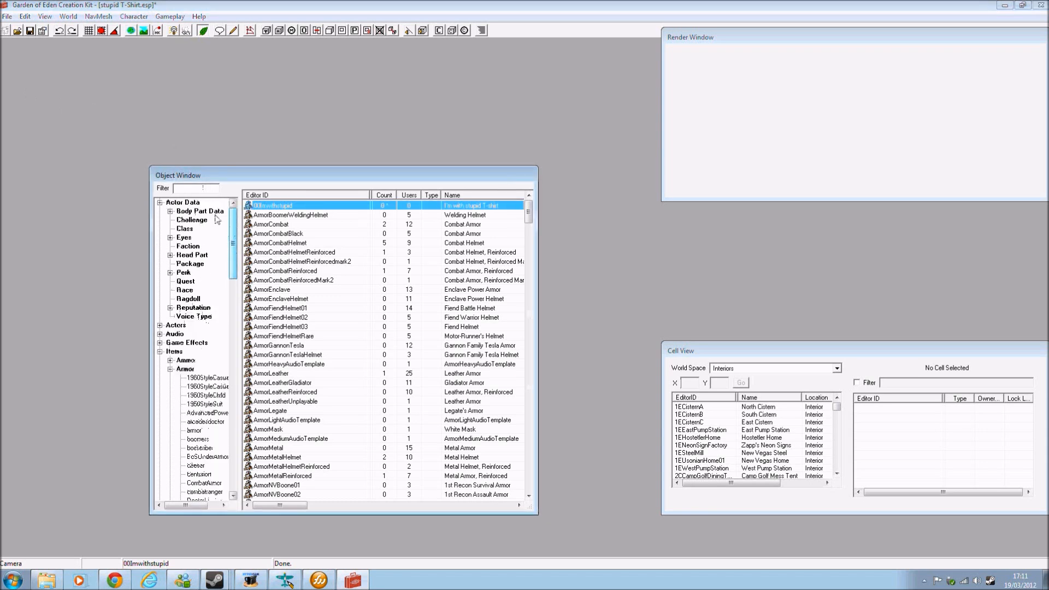
pyautogui.click(744, 369)
pyautogui.scroll(-2, 747, 401)
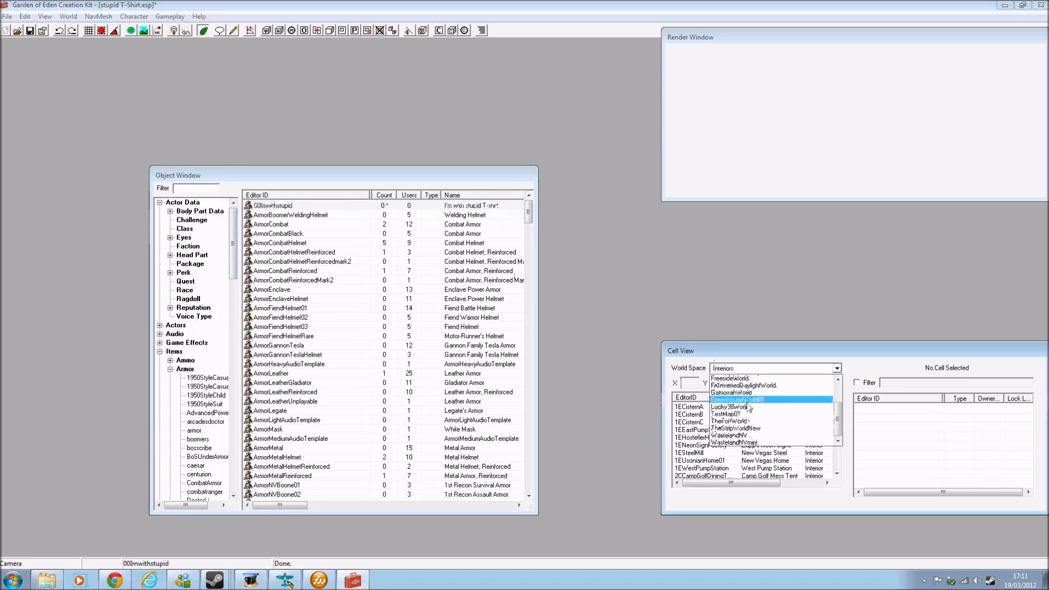
pyautogui.click(768, 437)
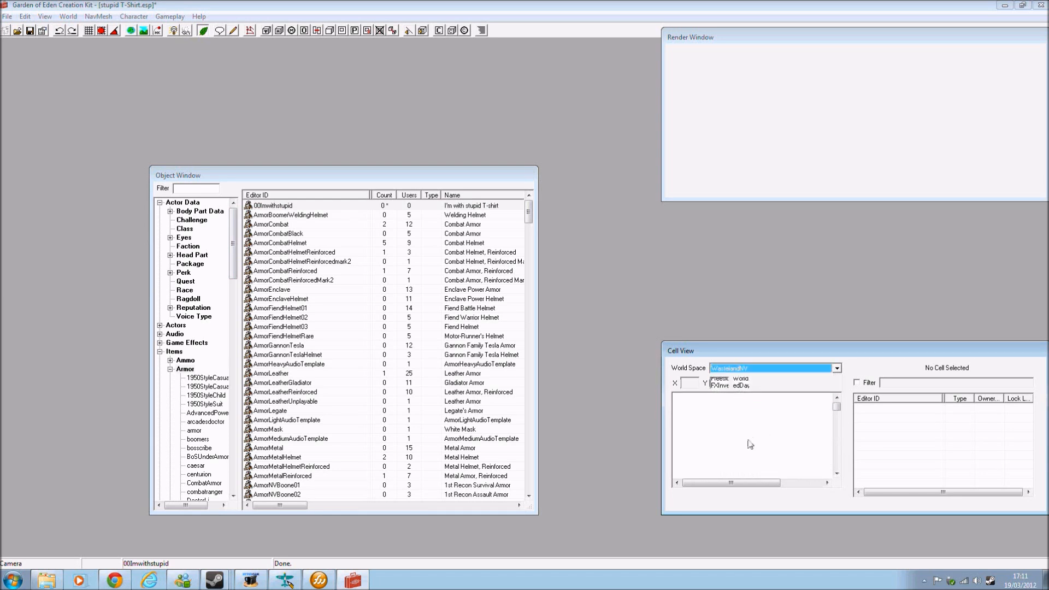
pyautogui.click(727, 461)
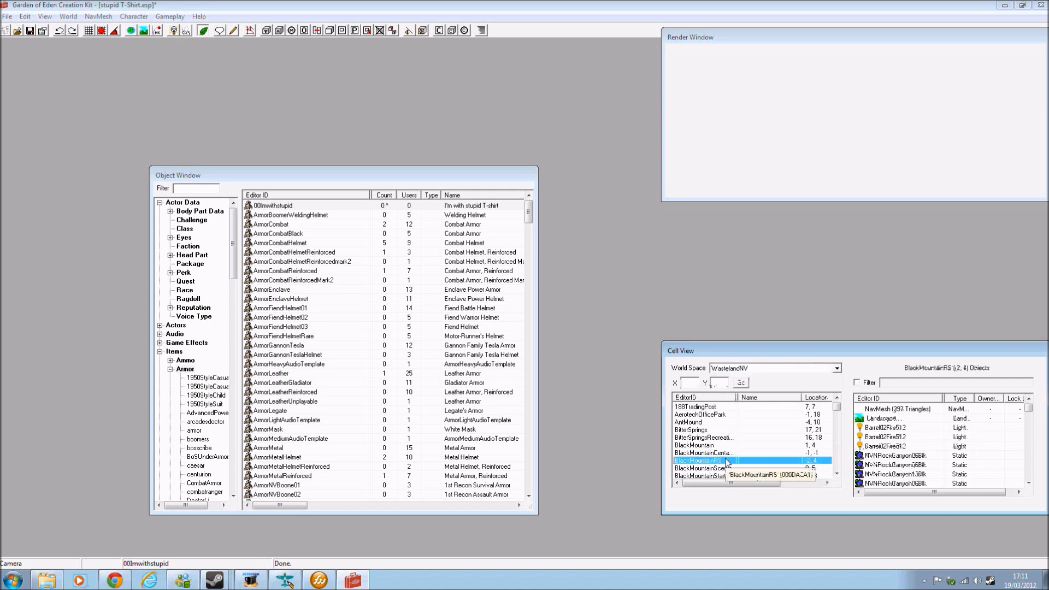
pyautogui.write('gs')
pyautogui.scroll(-2, 735, 433)
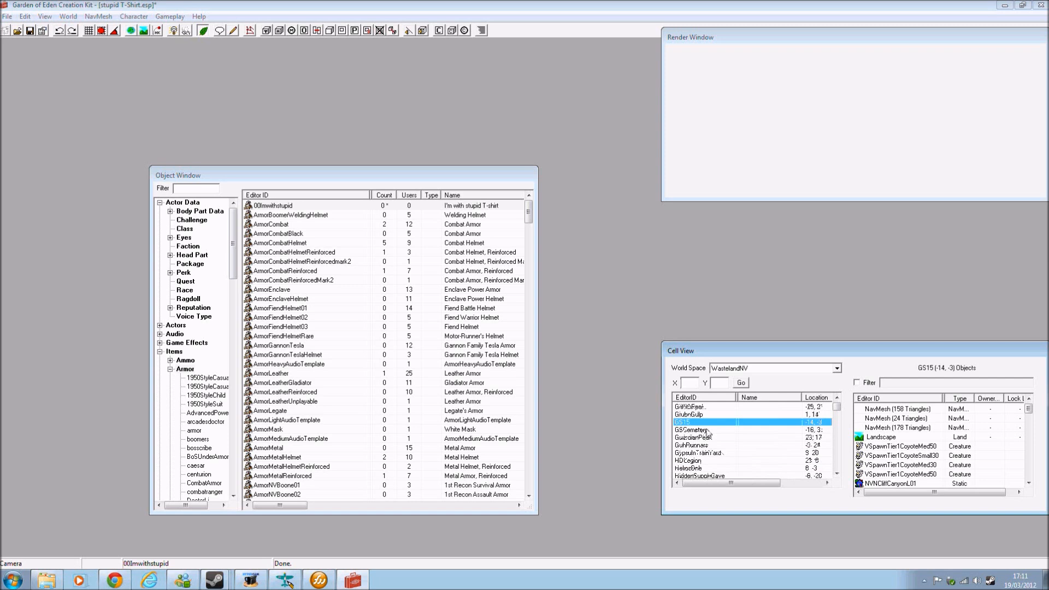
pyautogui.doubleClick(704, 430)
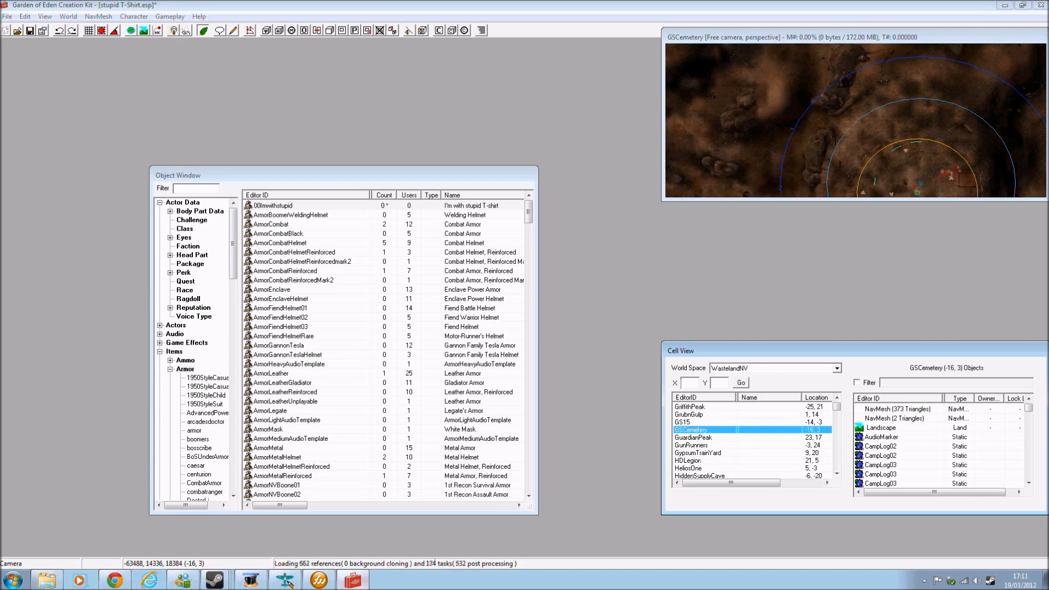
pyautogui.click(251, 580)
pyautogui.click(607, 534)
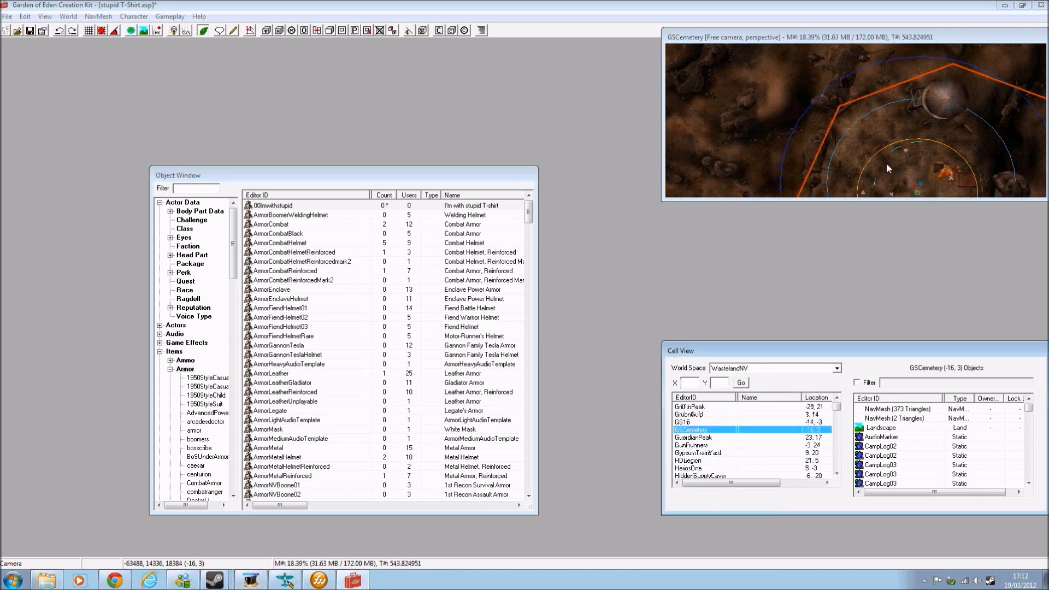
# Place one 00Imwithstupid armor in the GSCemetery cell near the shovel and lower it towards the ground
pyautogui.click(850, 40)
pyautogui.press('Down')
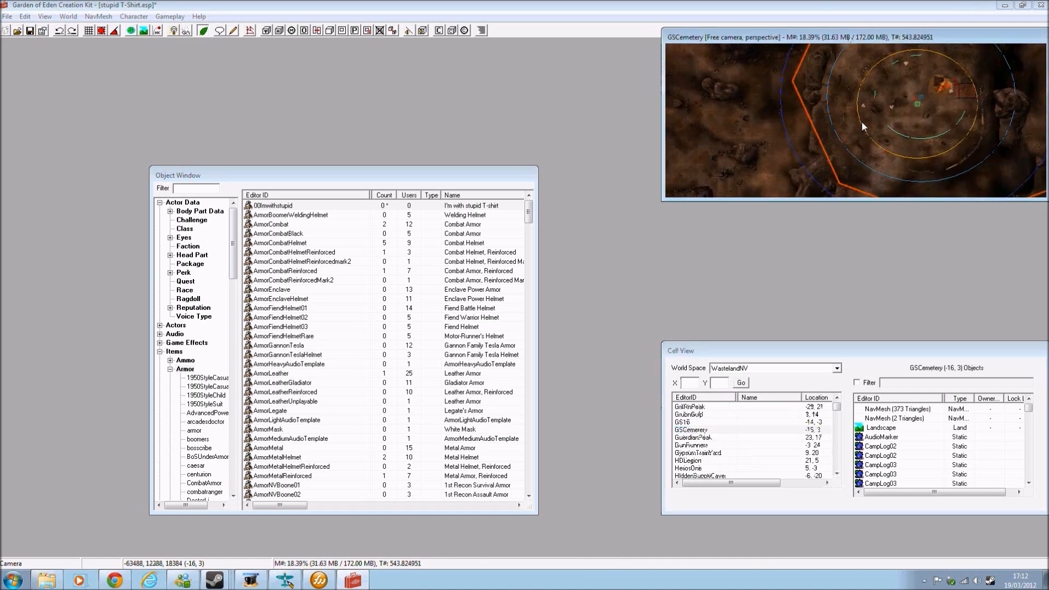
pyautogui.press('Right')
pyautogui.scroll(3, 864, 127)
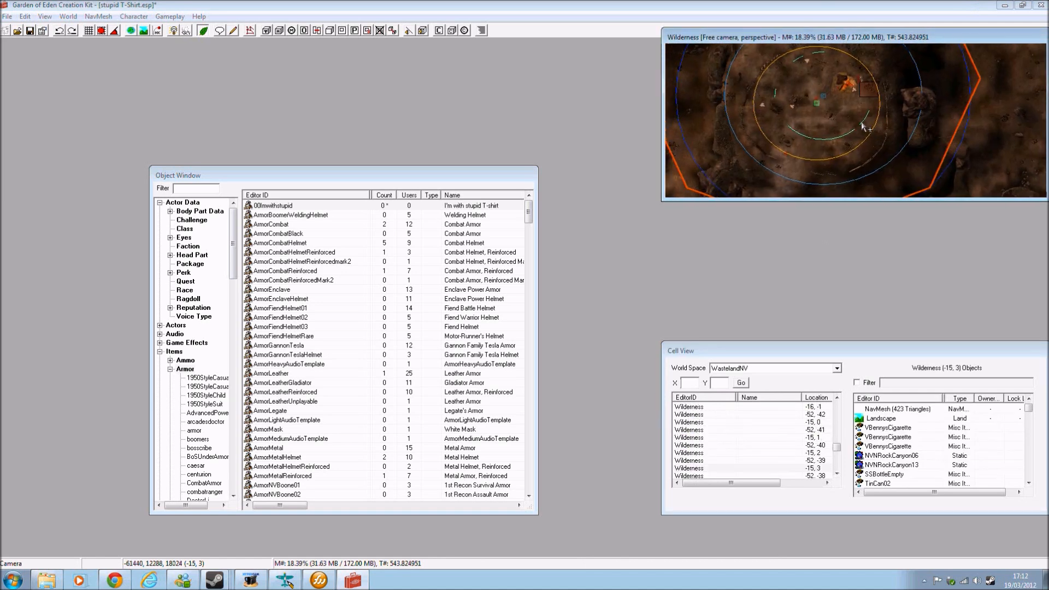
pyautogui.scroll(3, 862, 124)
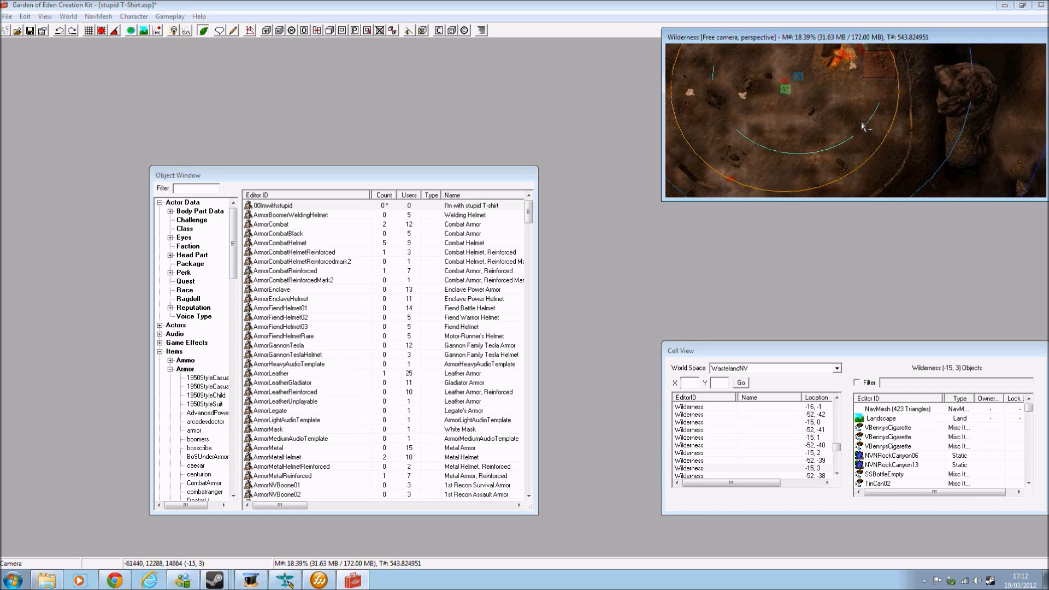
pyautogui.scroll(3, 862, 124)
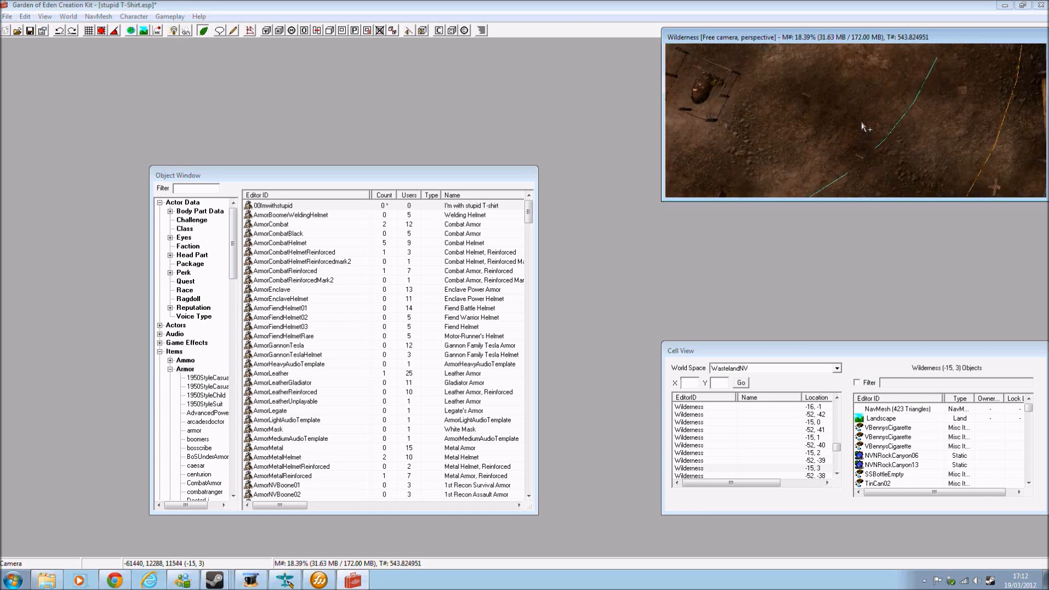
pyautogui.scroll(-1, 861, 124)
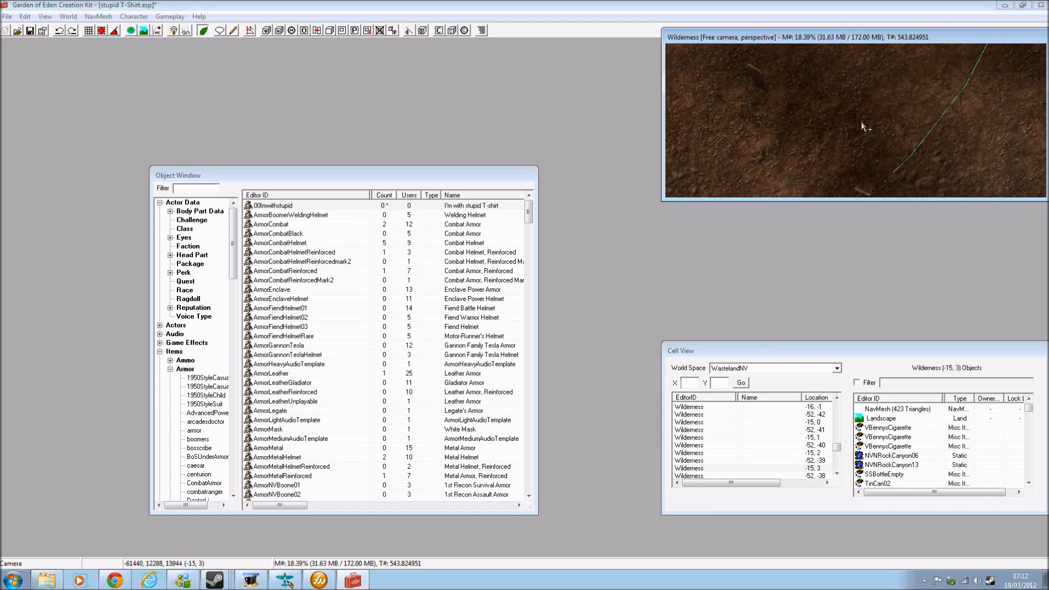
pyautogui.press('Left')
pyautogui.scroll(-5, 861, 125)
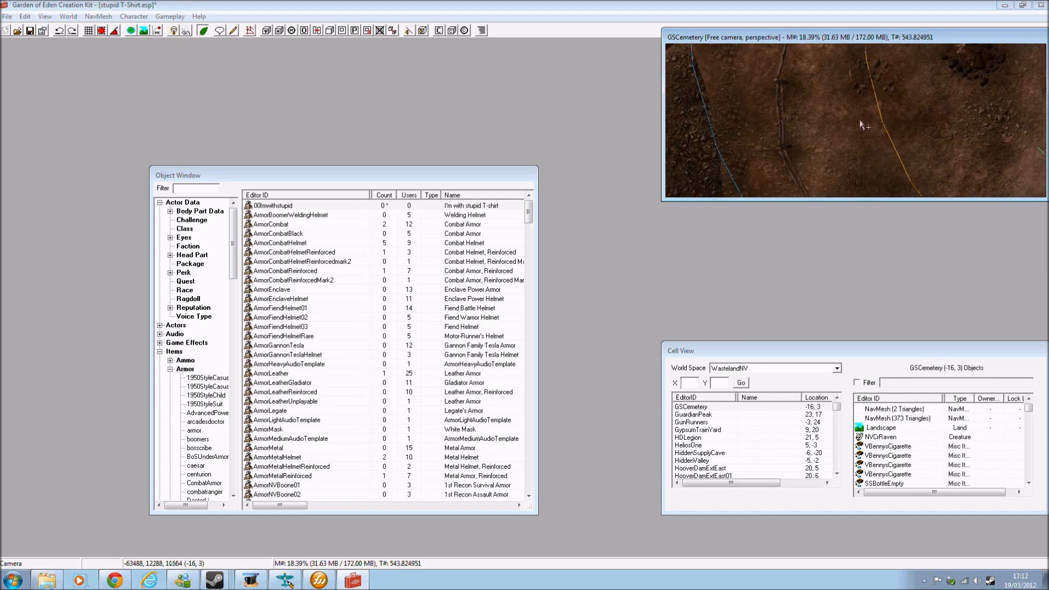
pyautogui.scroll(-2, 832, 129)
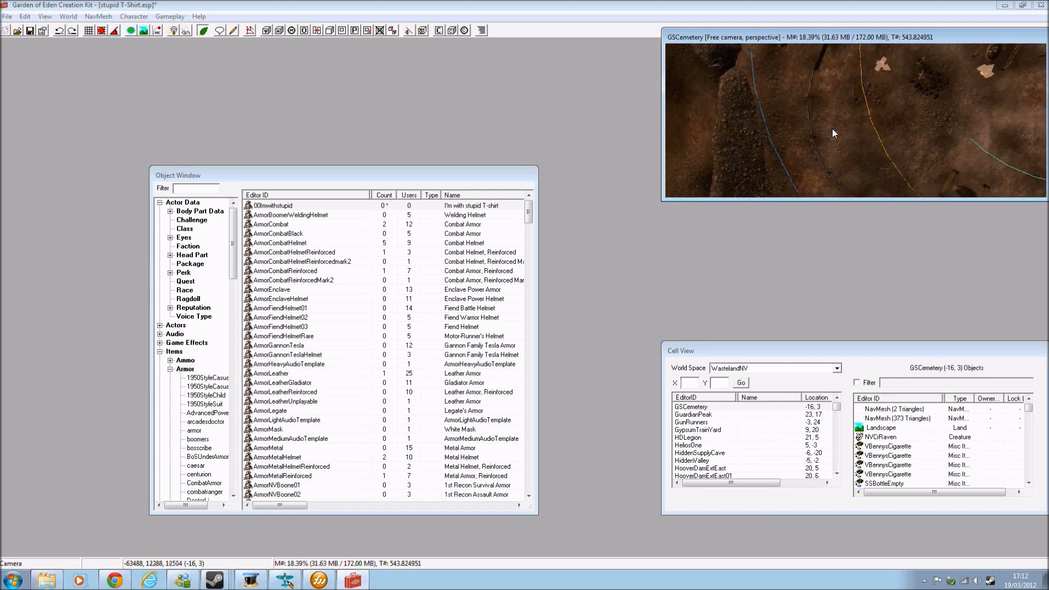
pyautogui.scroll(-7, 890, 102)
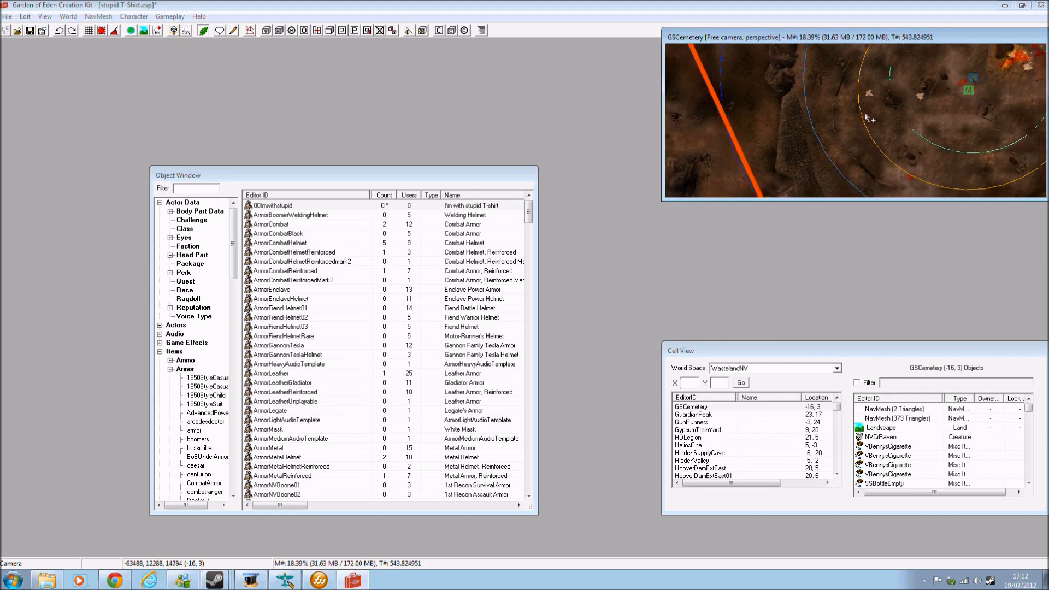
pyautogui.press('Right')
pyautogui.press('Up')
pyautogui.press('Down')
pyautogui.press('Up')
pyautogui.scroll(10, 819, 139)
pyautogui.press('Down')
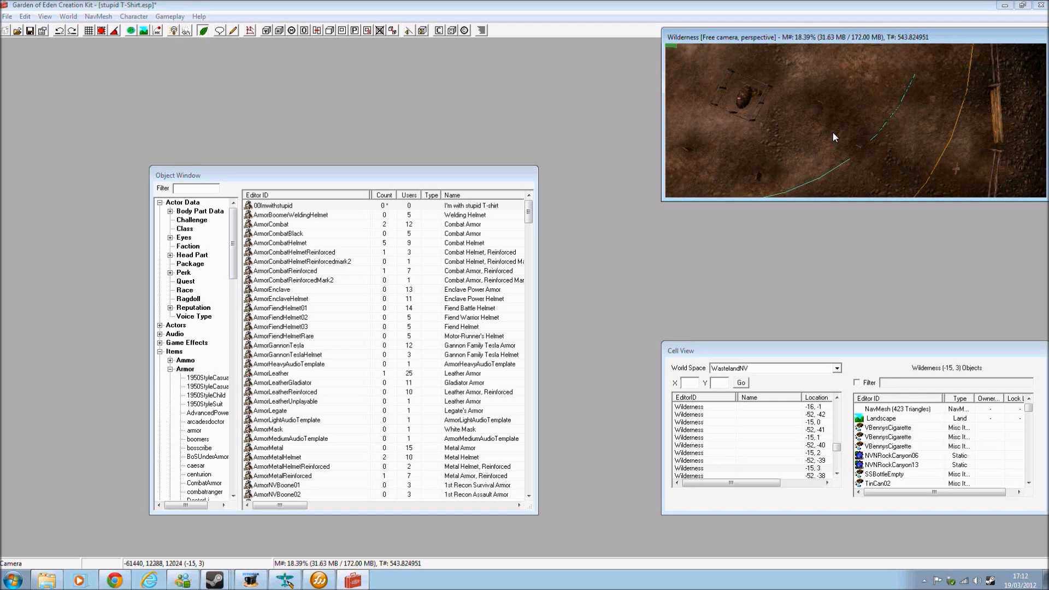
pyautogui.moveTo(833, 137); pyautogui.dragTo(658, 177, button='middle')
pyautogui.scroll(4, 824, 134)
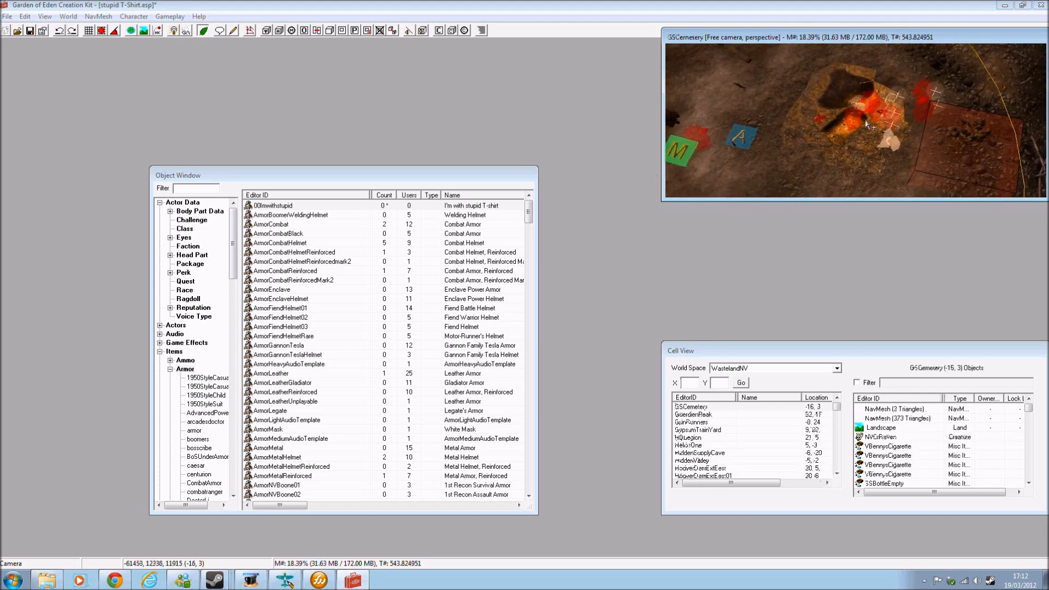
pyautogui.scroll(2, 824, 133)
pyautogui.moveTo(264, 206); pyautogui.dragTo(781, 73)
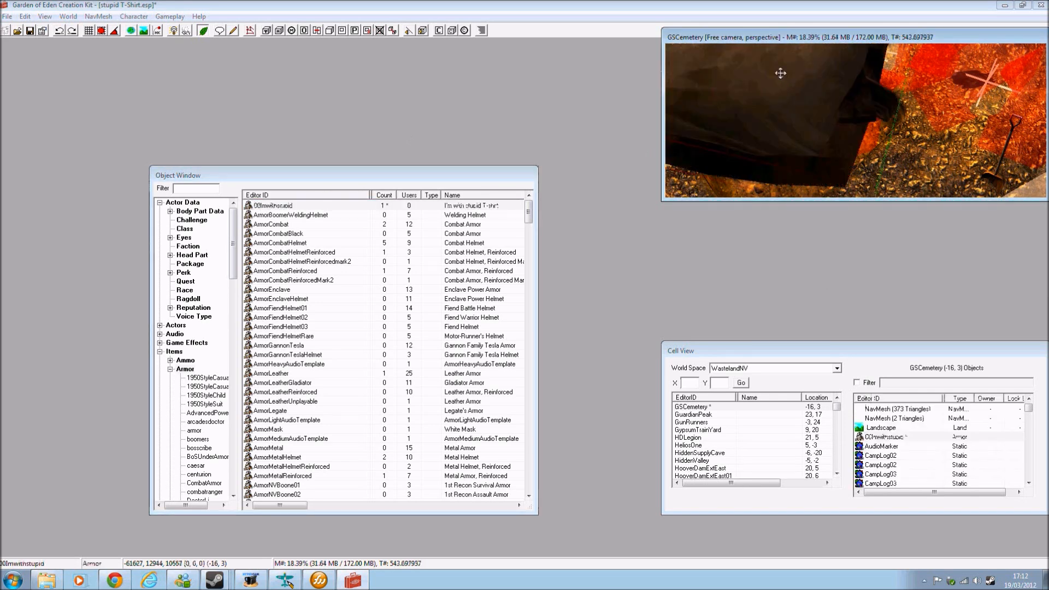
pyautogui.scroll(-5, 781, 73)
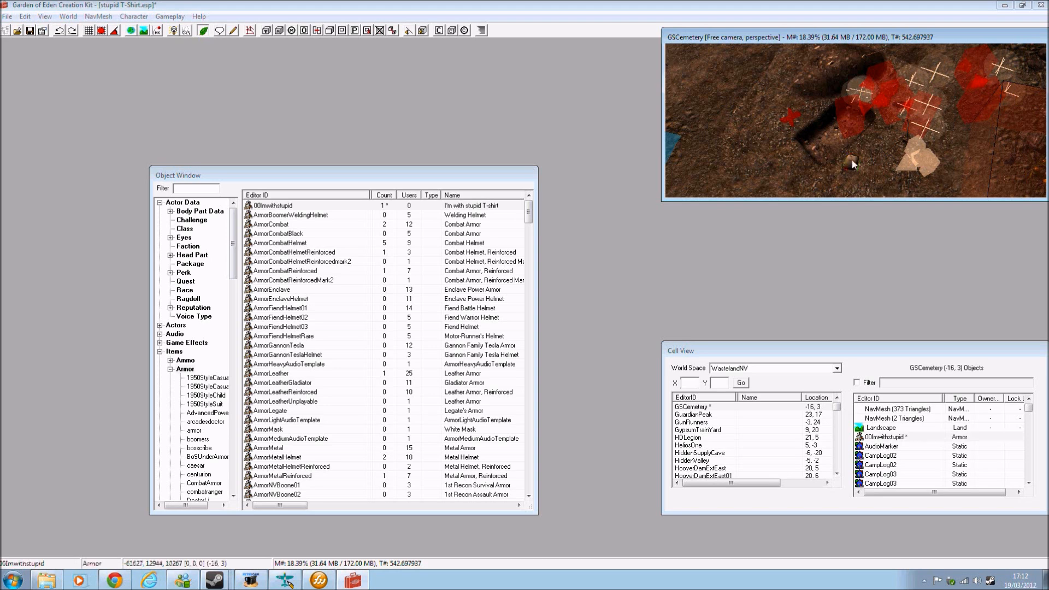
# Settle the 00Imwithstupid armor on the floor of the open grave in GSCemetery and save the stupid T-Shirt.esp plugin
pyautogui.moveTo(822, 126); pyautogui.dragTo(817, 118)
pyautogui.press('f')
pyautogui.scroll(5, 834, 135)
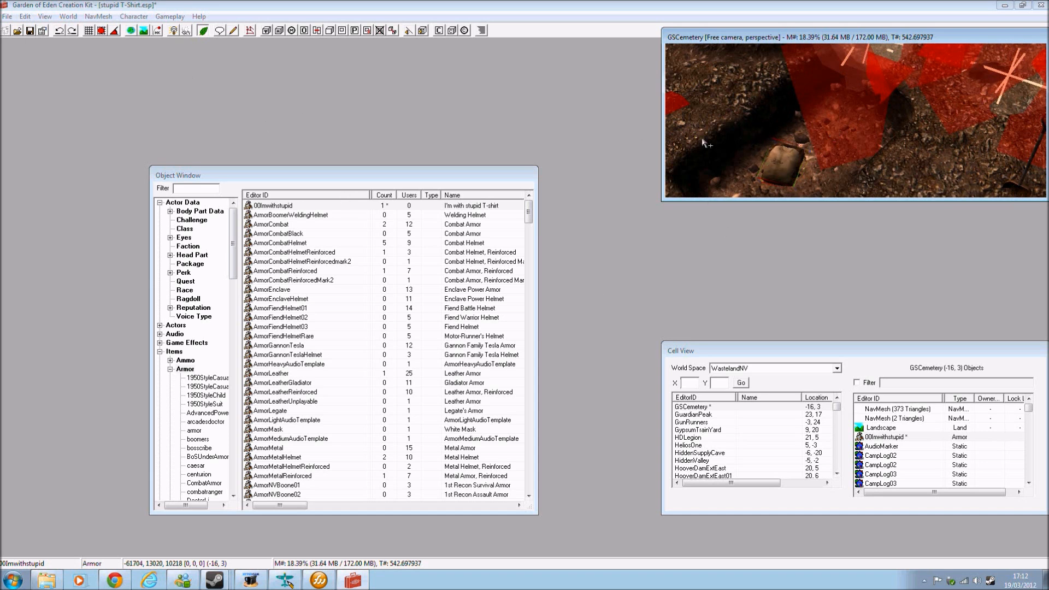
pyautogui.click(30, 32)
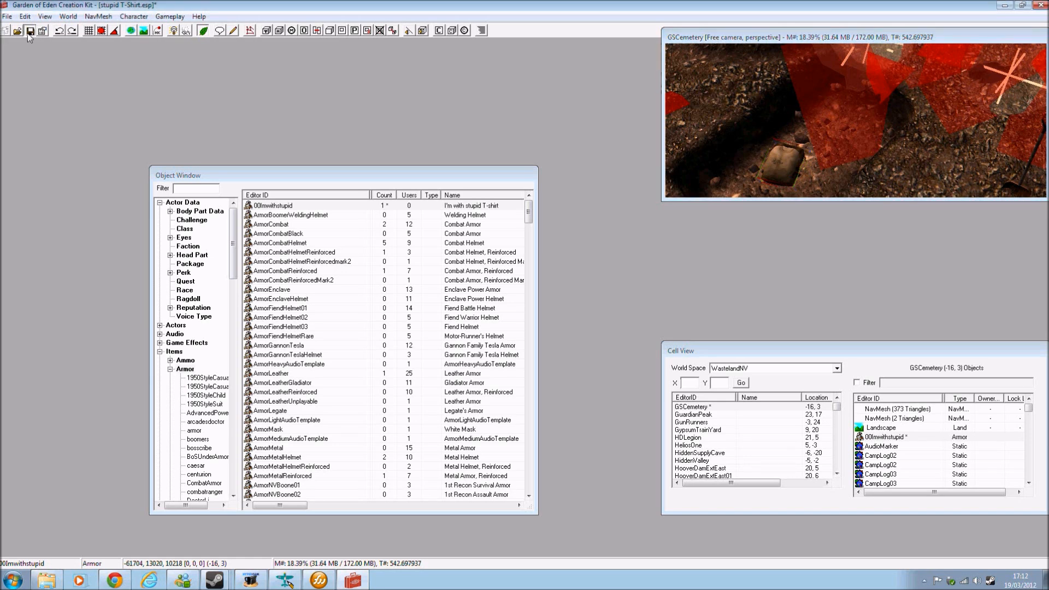
pyautogui.moveTo(686, 38); pyautogui.dragTo(625, 58)
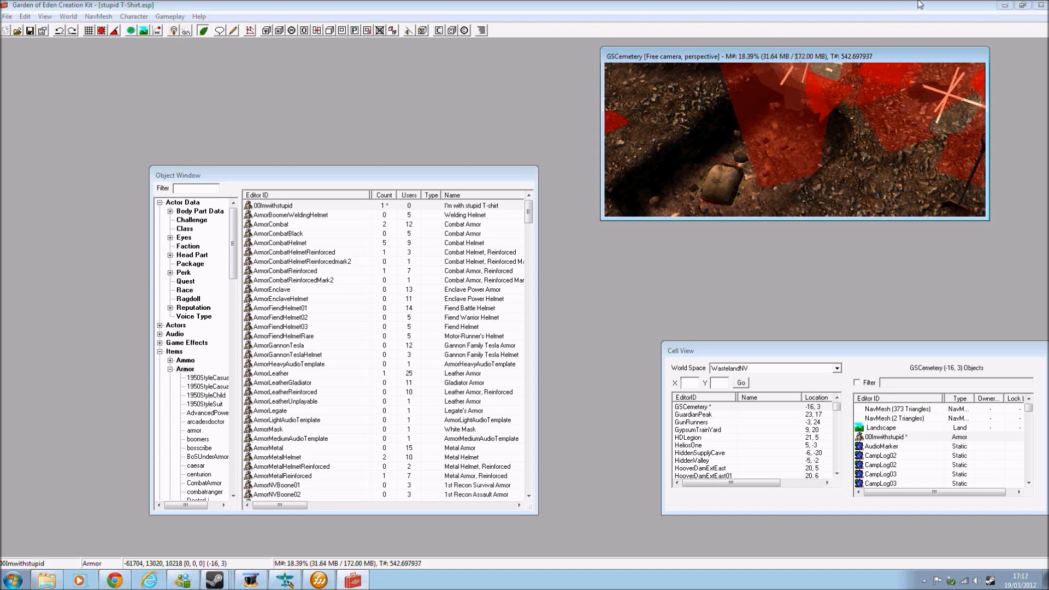
# Close the Garden of Eden Creation Kit and return to the desktop
pyautogui.click(1041, 6)
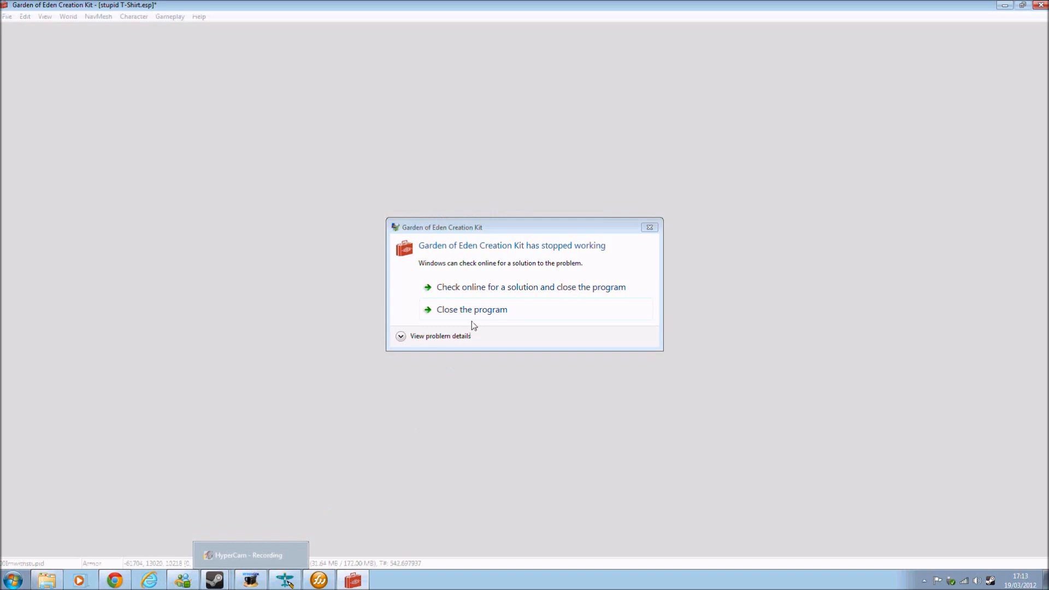
pyautogui.click(473, 310)
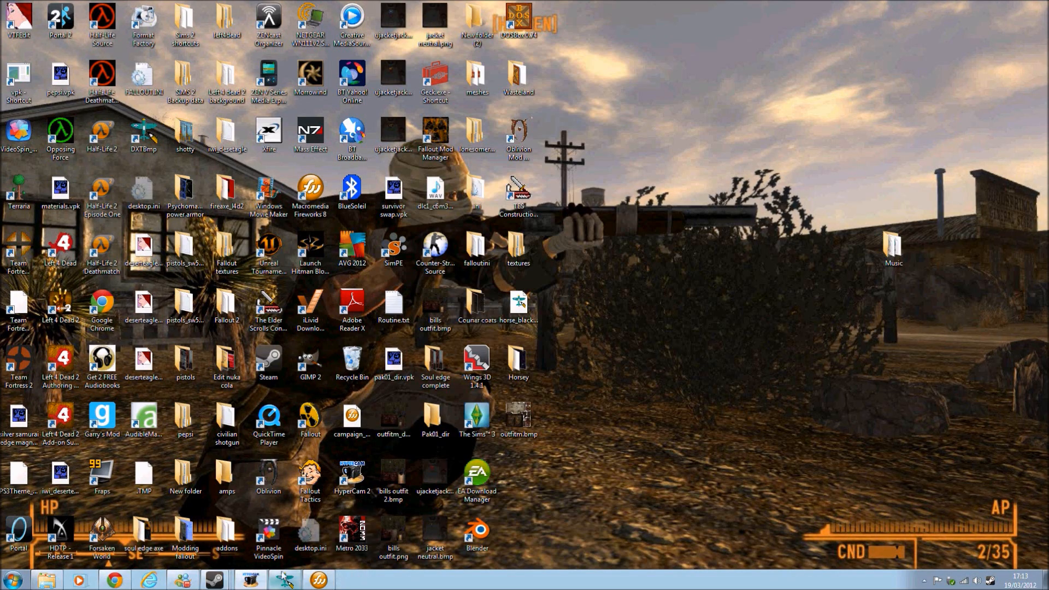
pyautogui.click(251, 580)
pyautogui.click(603, 533)
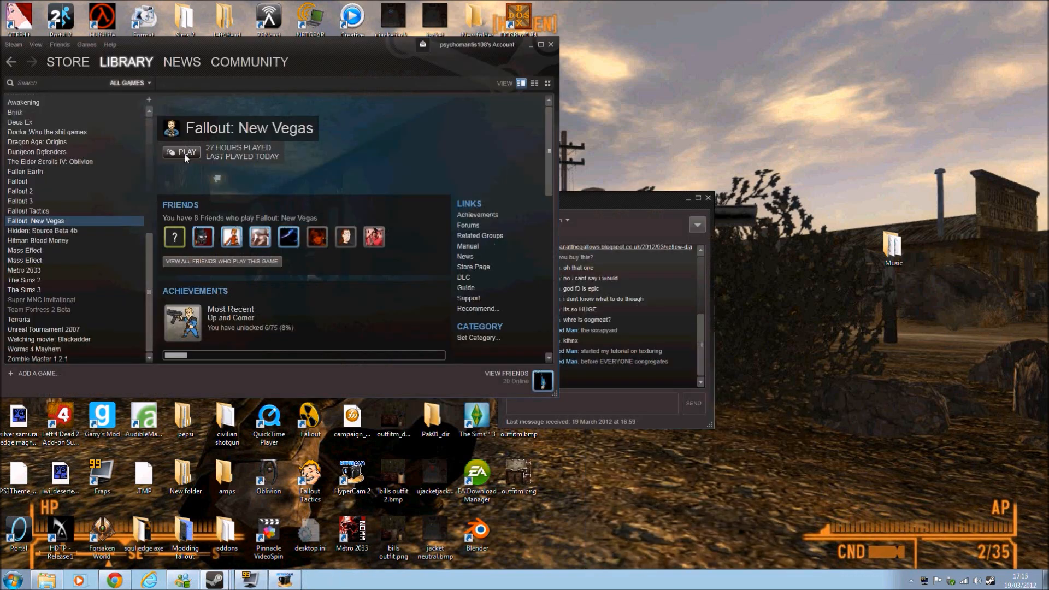
# Launch Fallout: New Vegas from the Steam library and check in its data files that stupid T-Shirt.esp is enabled
pyautogui.click(185, 153)
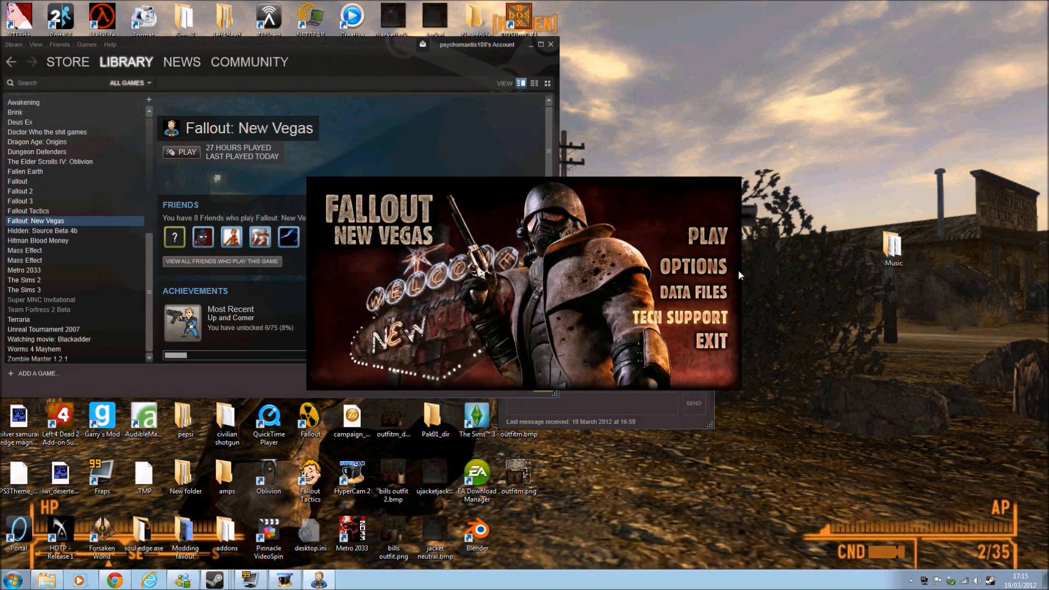
pyautogui.click(680, 298)
pyautogui.moveTo(484, 336); pyautogui.dragTo(529, 342)
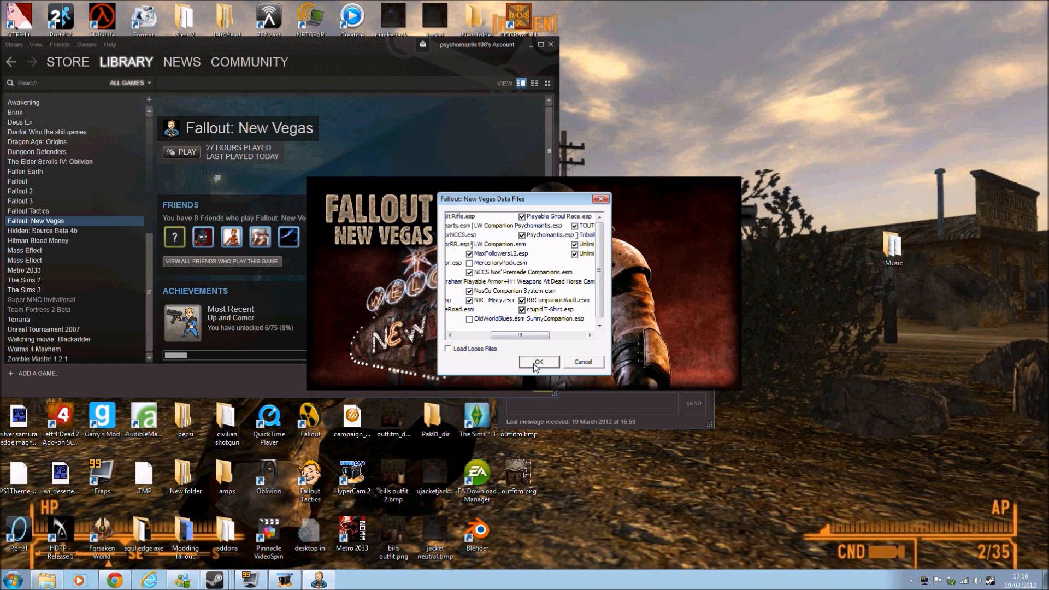
pyautogui.click(534, 363)
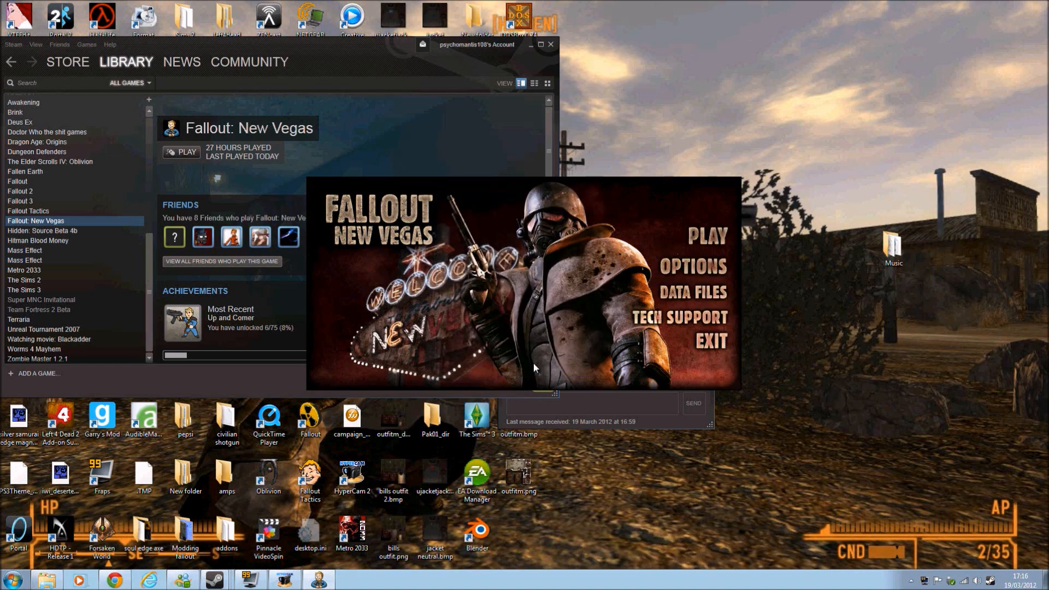
pyautogui.click(296, 580)
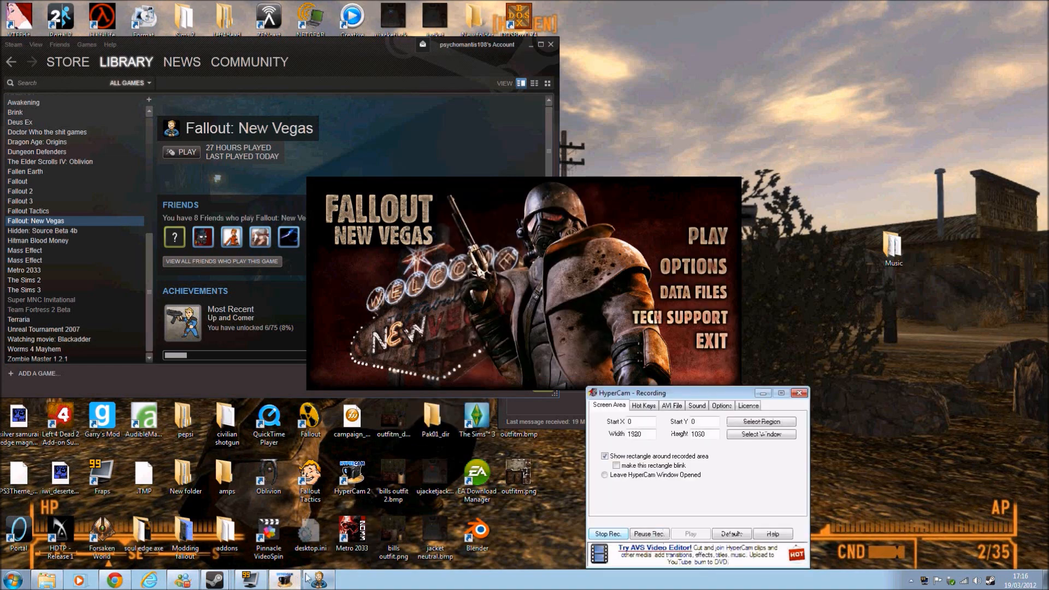
pyautogui.click(609, 534)
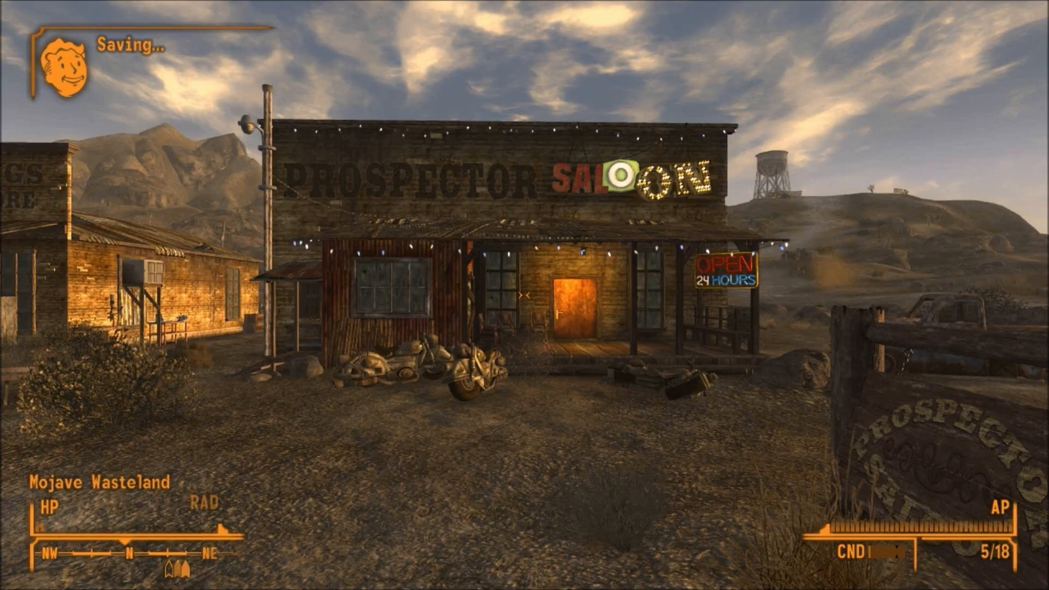
# Run from the Prospector Saloon past the wrecked truck towards the water tower hill in third-person view
pyautogui.press('w')
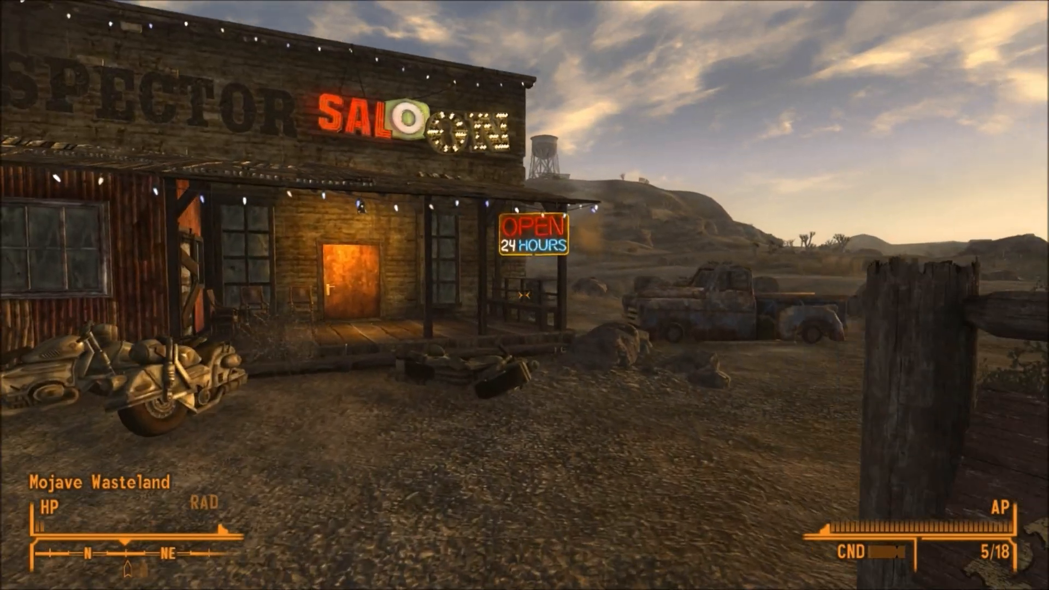
pyautogui.press('f')
pyautogui.press('w')
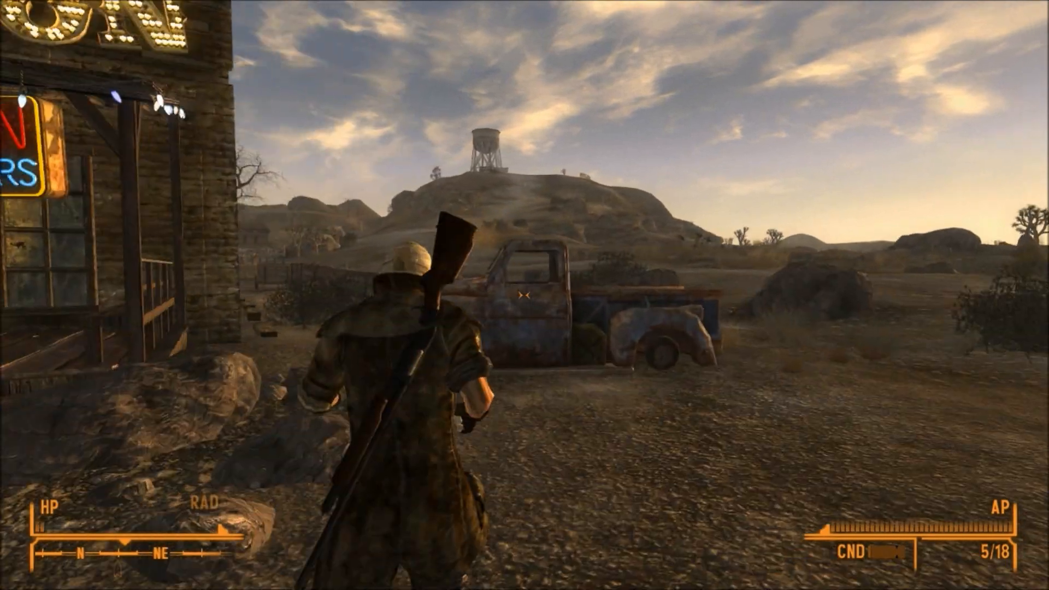
pyautogui.press('w')
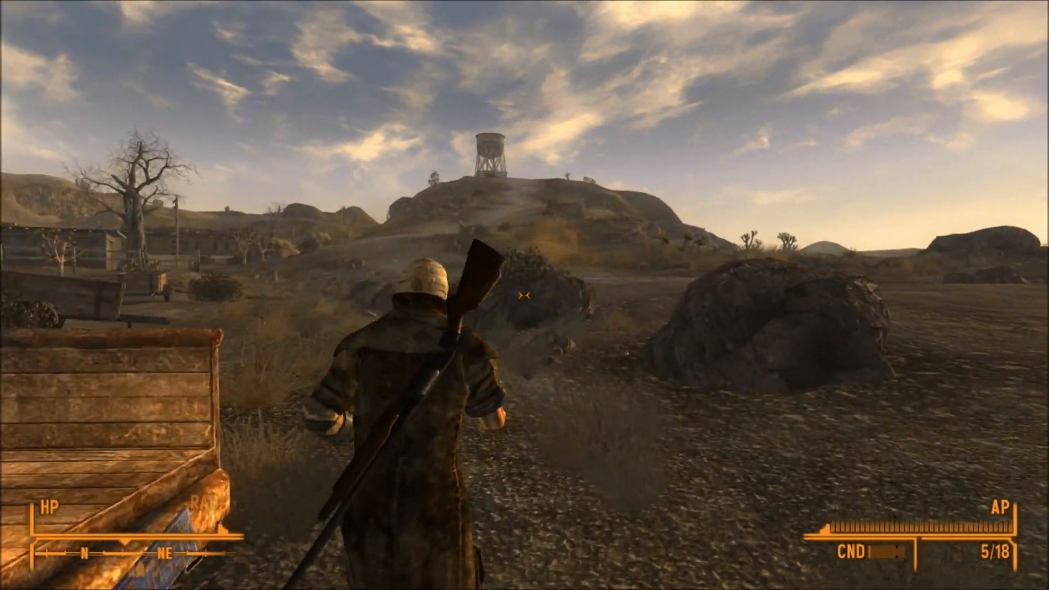
pyautogui.press('w')
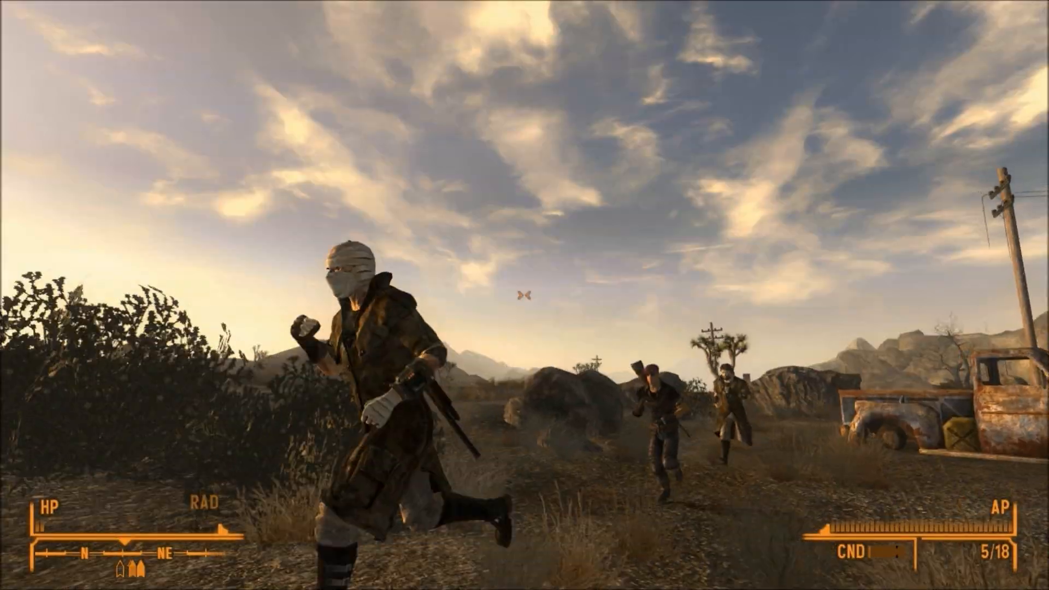
pyautogui.press('w')
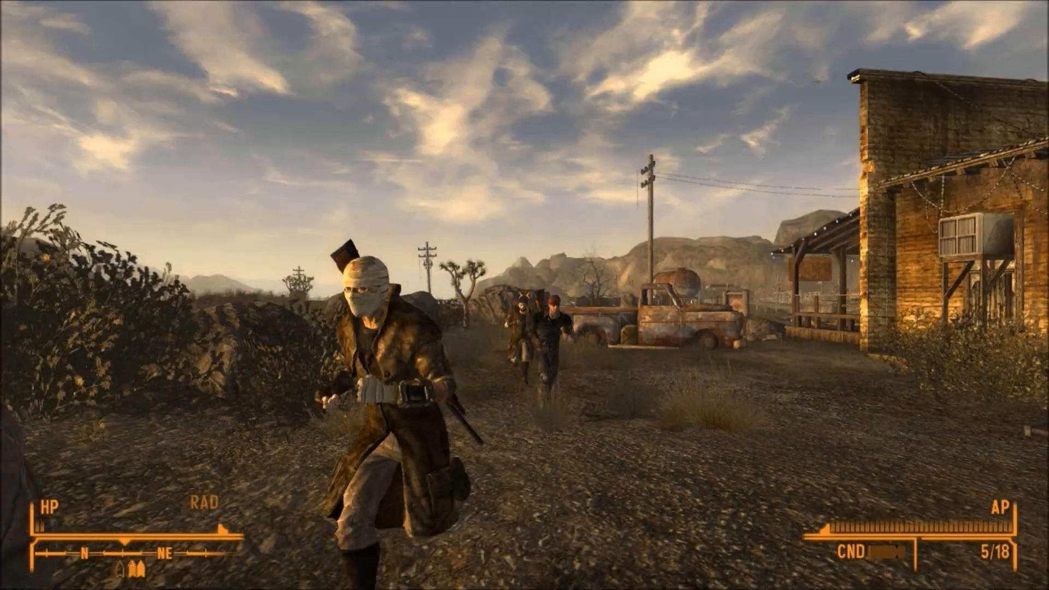
pyautogui.press('s')
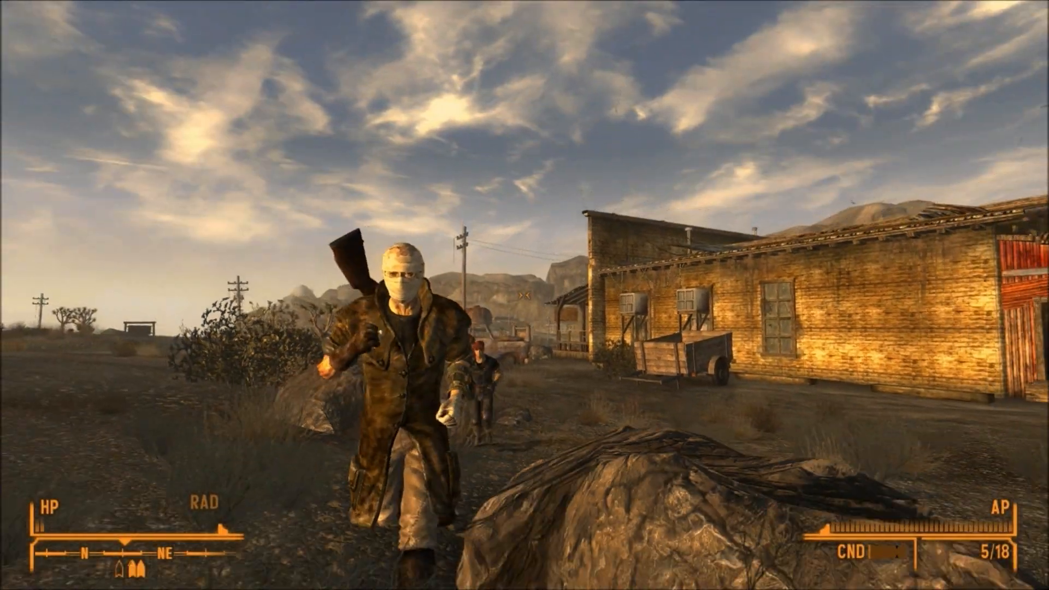
pyautogui.press('s')
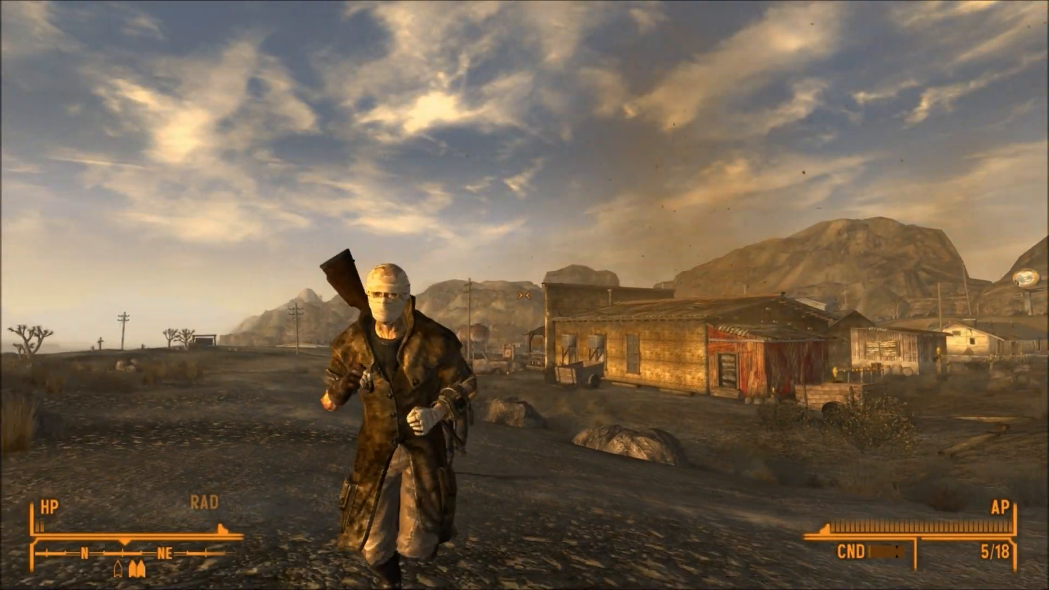
pyautogui.press('s')
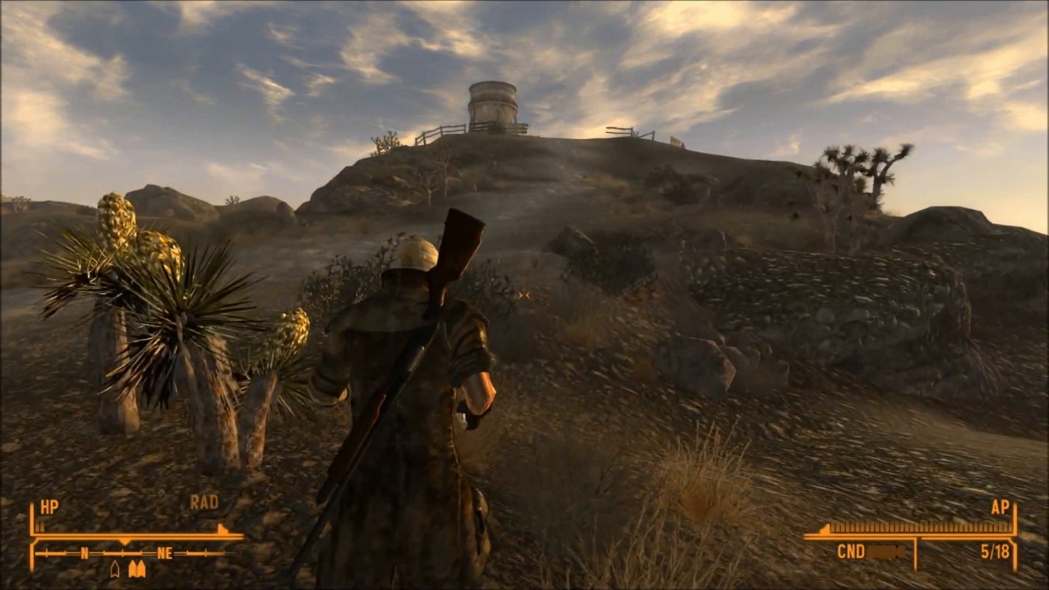
# Draw the weapon, switch to first-person view and climb the hill to Goodsprings Cemetery
pyautogui.press('w')
pyautogui.press('2')
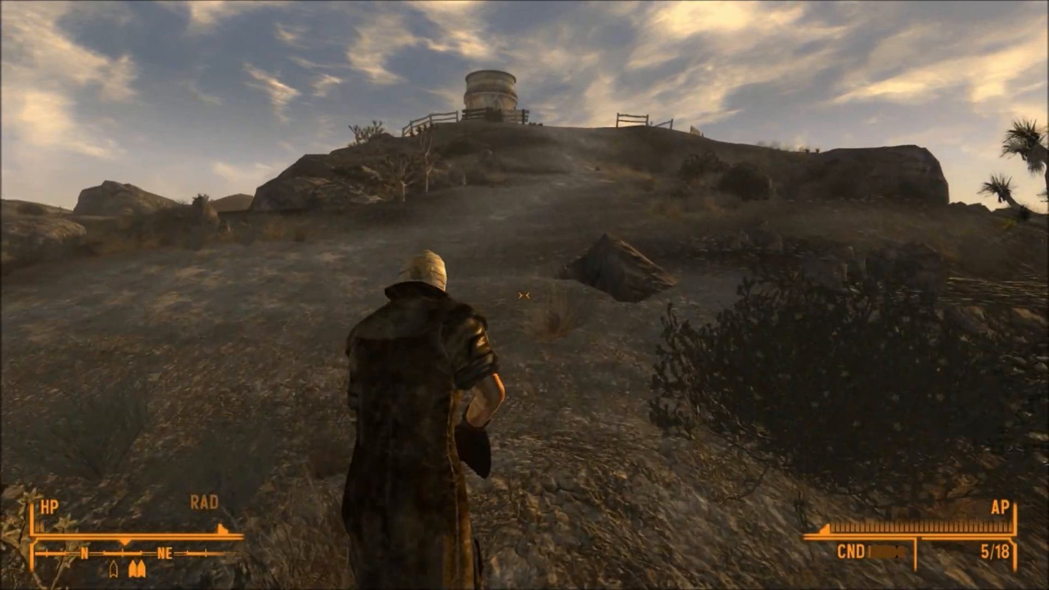
pyautogui.press('f')
pyautogui.press('w')
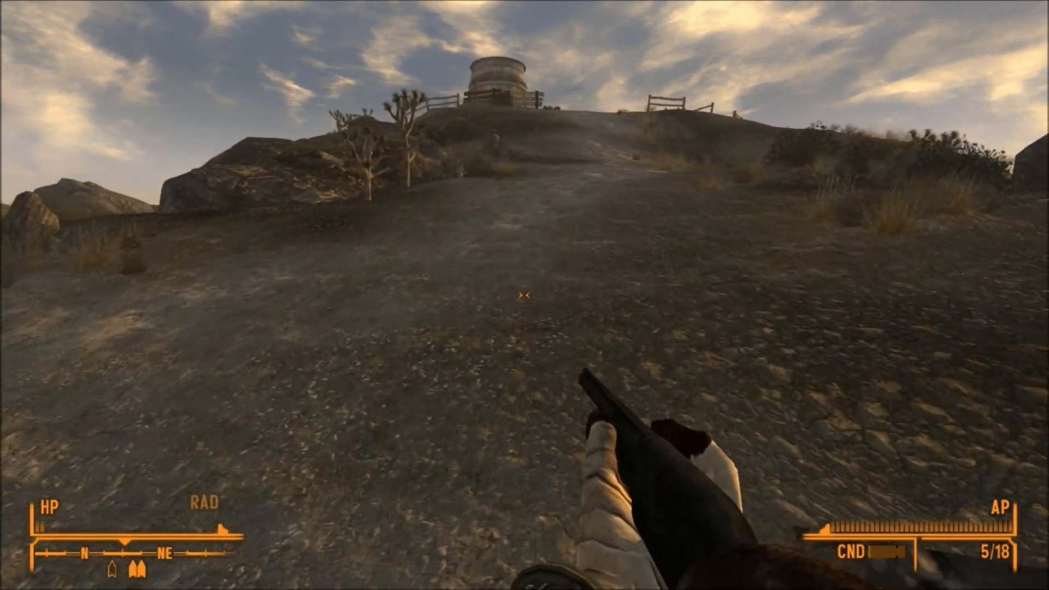
pyautogui.press('w')
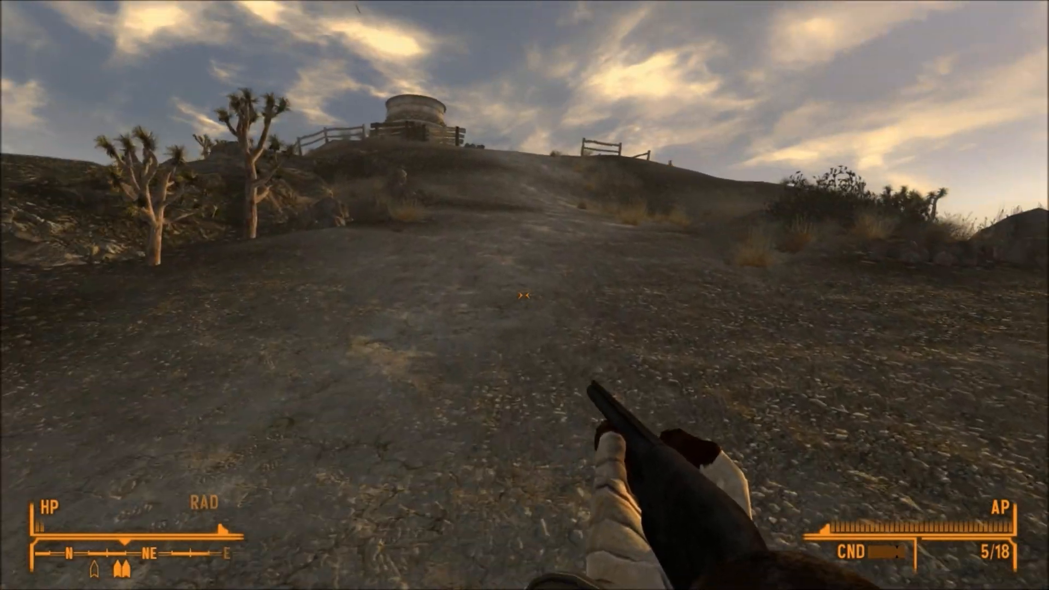
pyautogui.press('w')
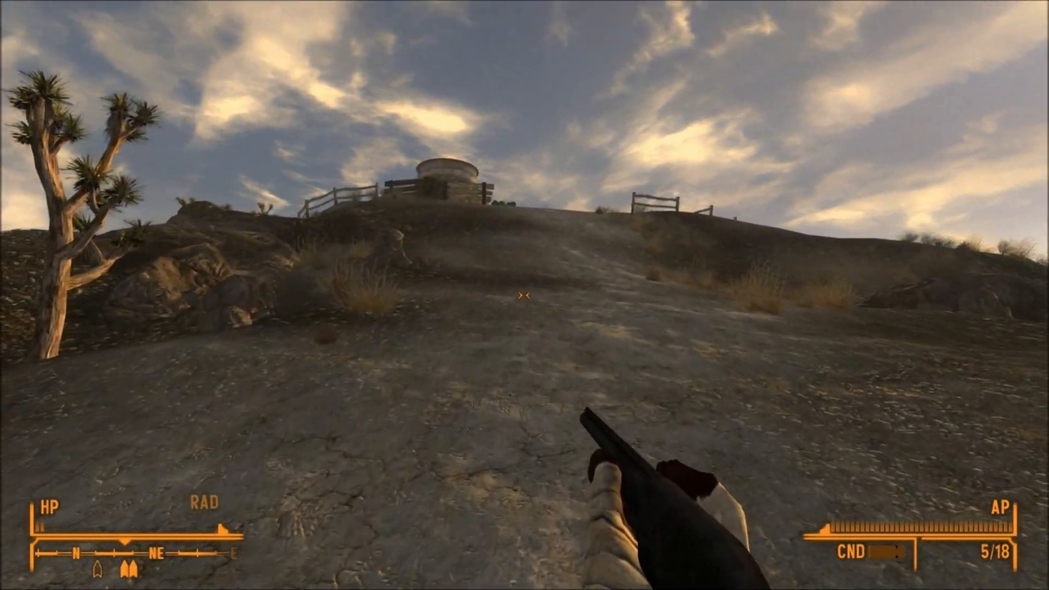
pyautogui.press('w')
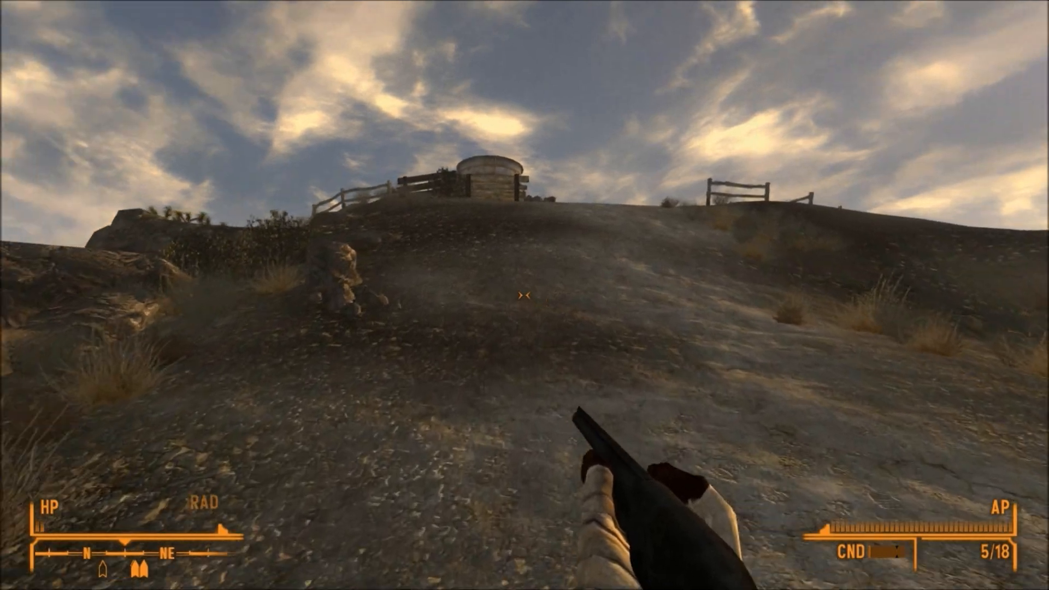
pyautogui.press('w')
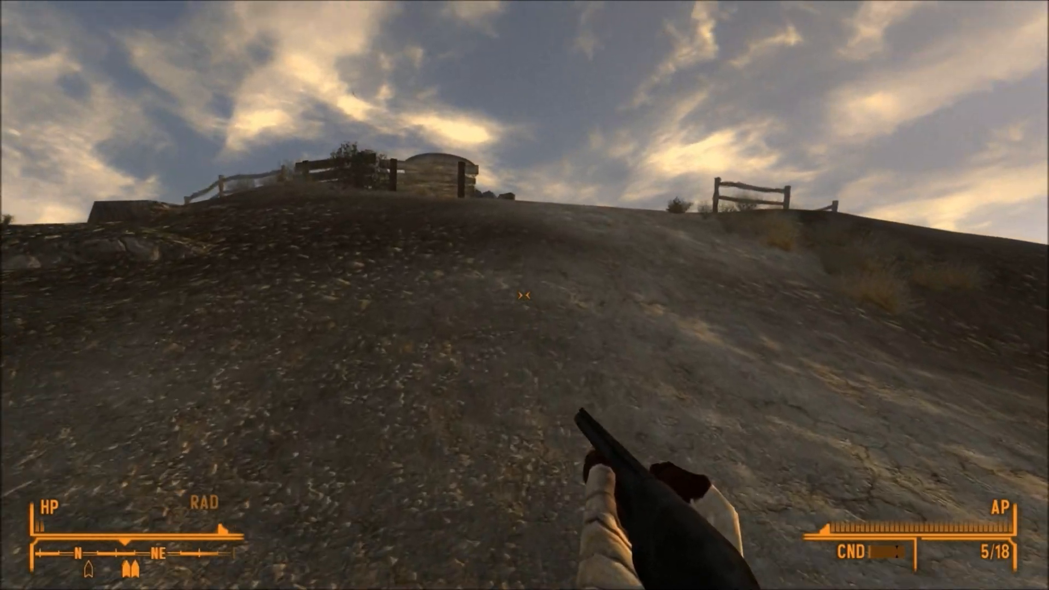
pyautogui.press('w')
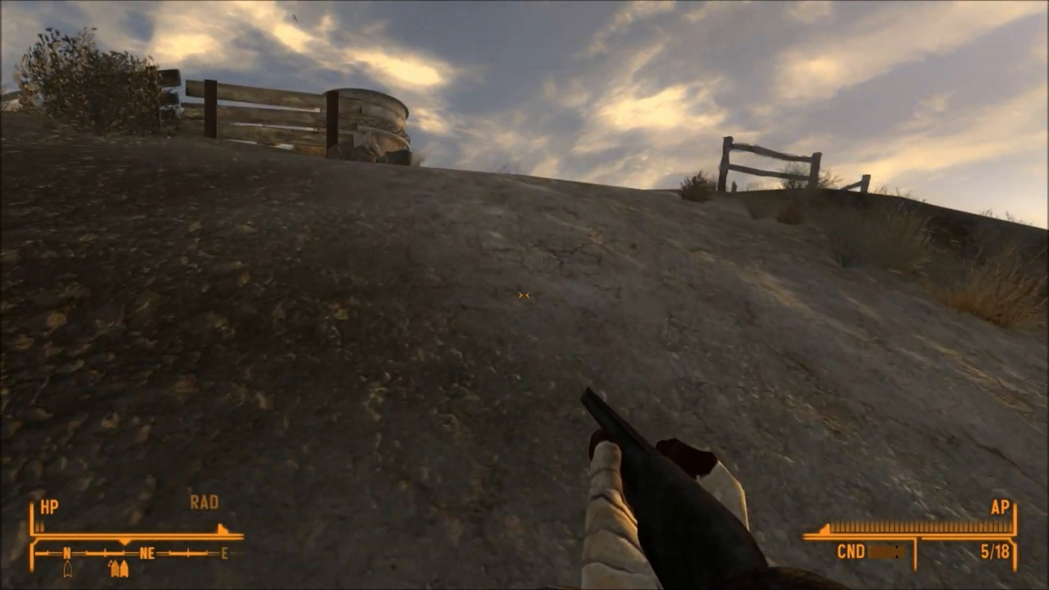
pyautogui.press('w')
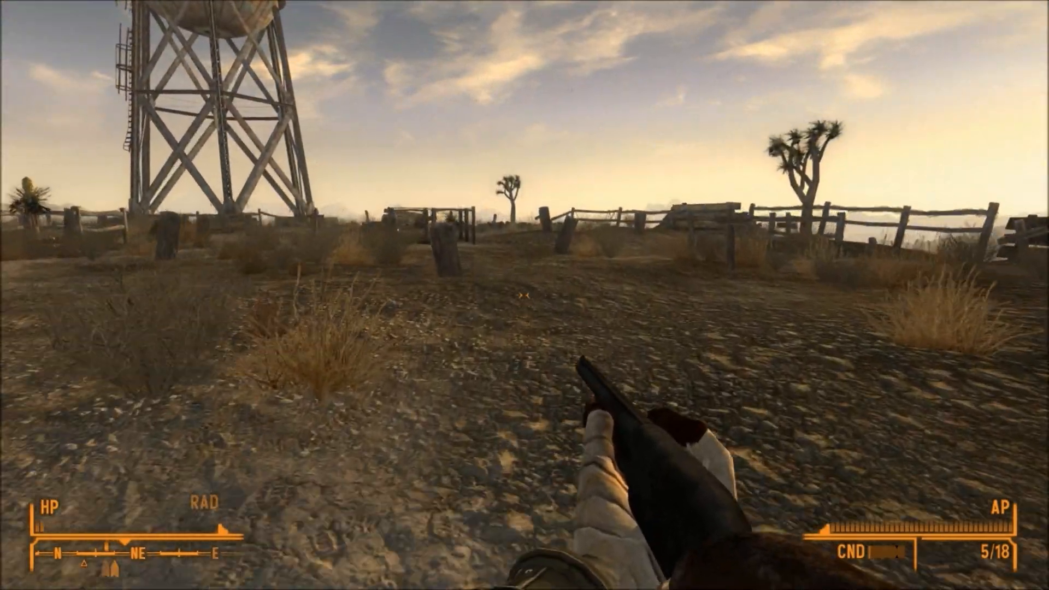
# Cross the cemetery towards the open grave and shoot the raven near it
pyautogui.press('w')
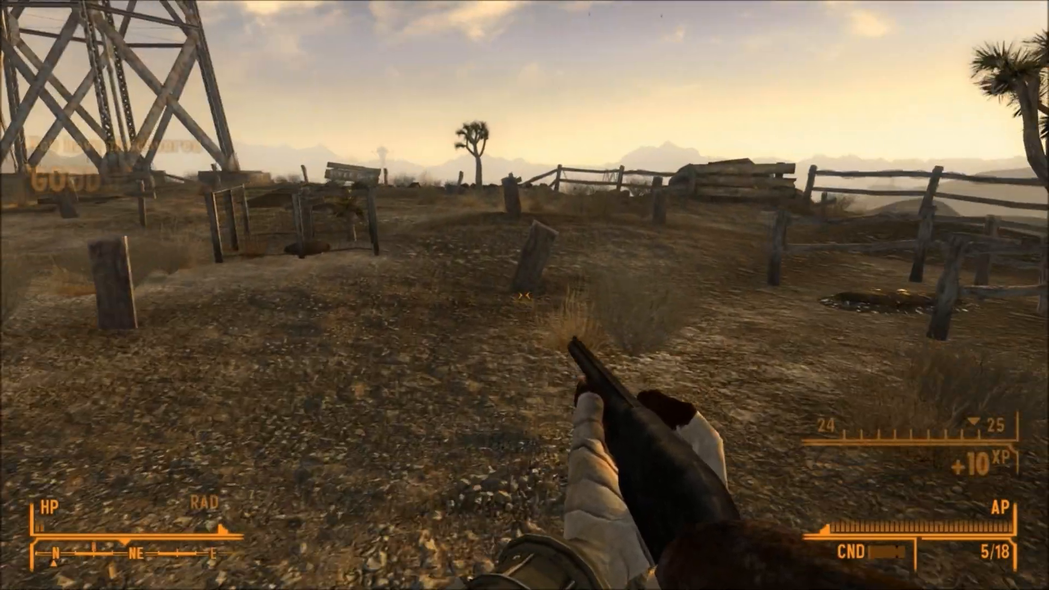
pyautogui.press('w')
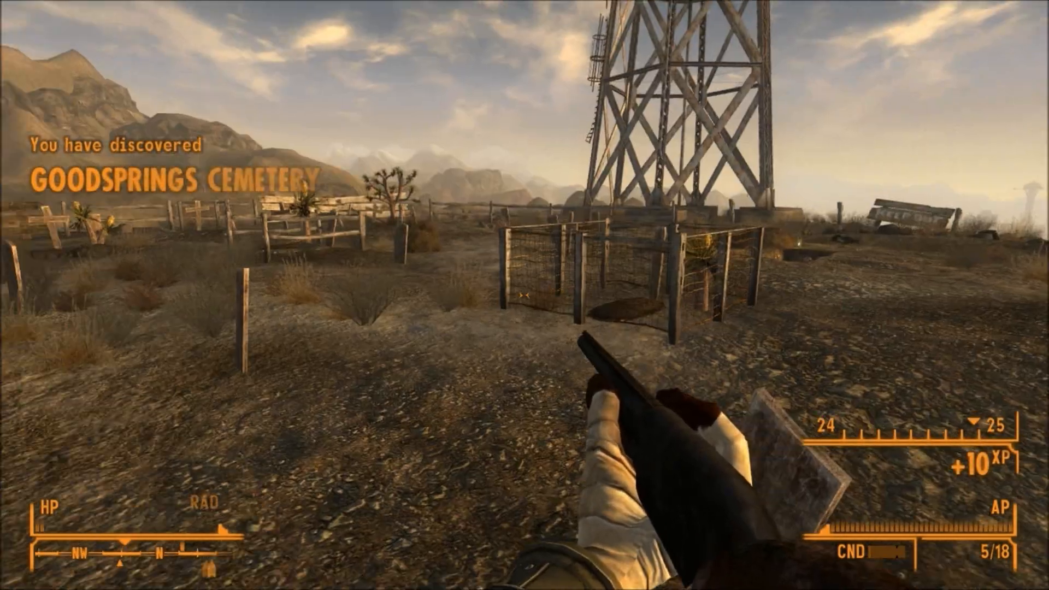
pyautogui.press('w')
pyautogui.rightClick(525, 296)
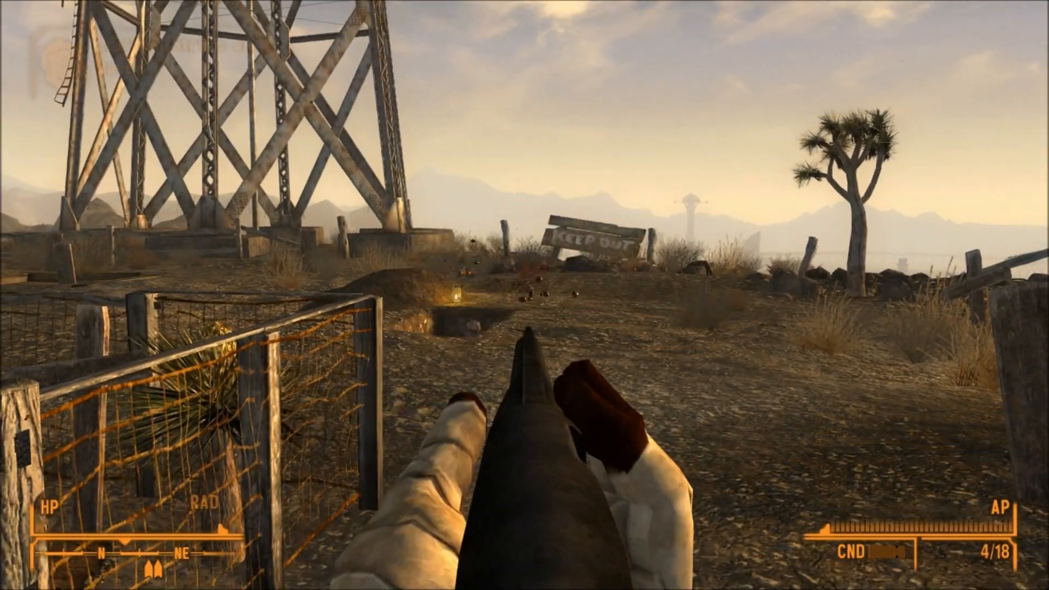
pyautogui.click(524, 295)
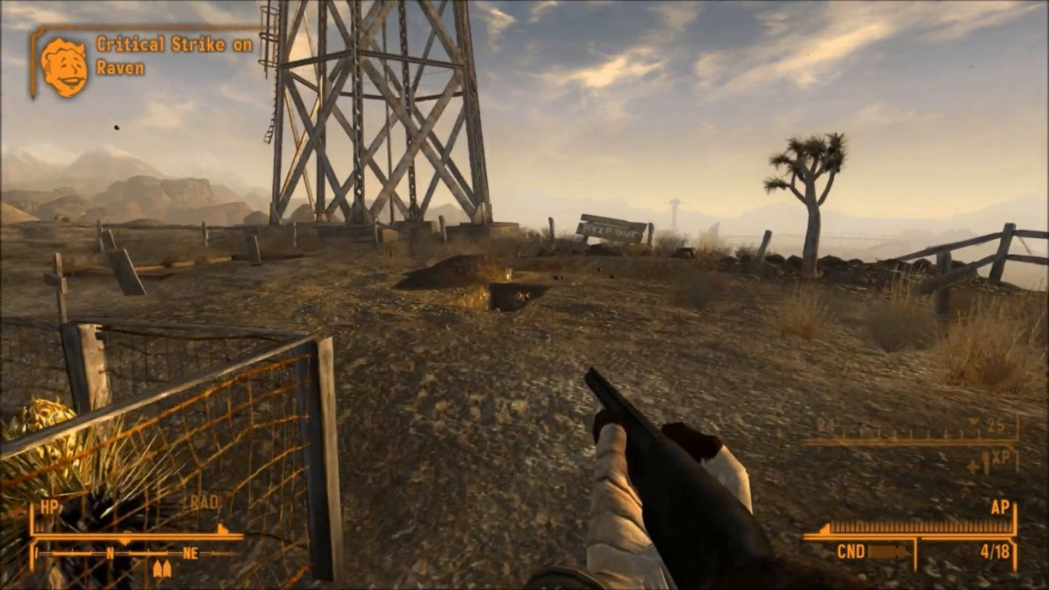
# Walk up to the open grave and pick up the T-shirt lying in it
pyautogui.press('w')
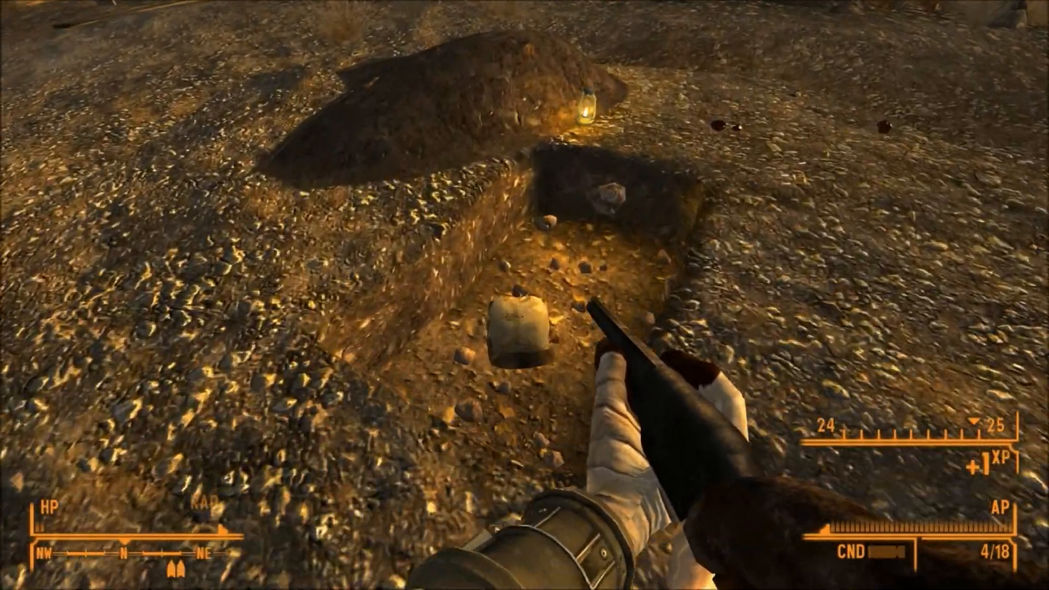
pyautogui.press('w')
pyautogui.press('e')
pyautogui.press('w')
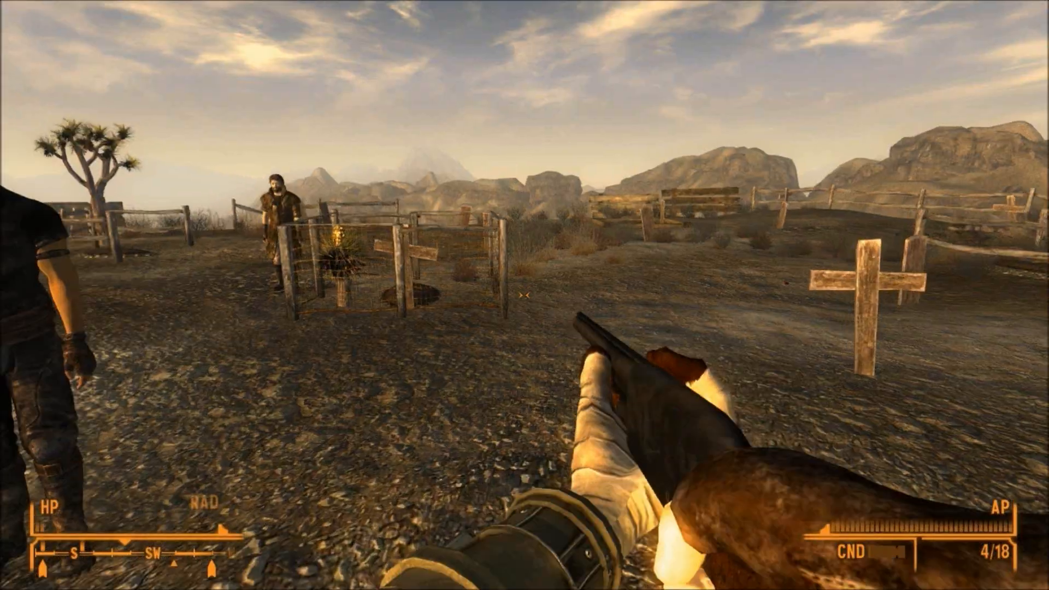
# Equip the "I'm with stupid T-shirt" from the apparel in the Pip-Boy inventory and return to the game
pyautogui.press('Tab')
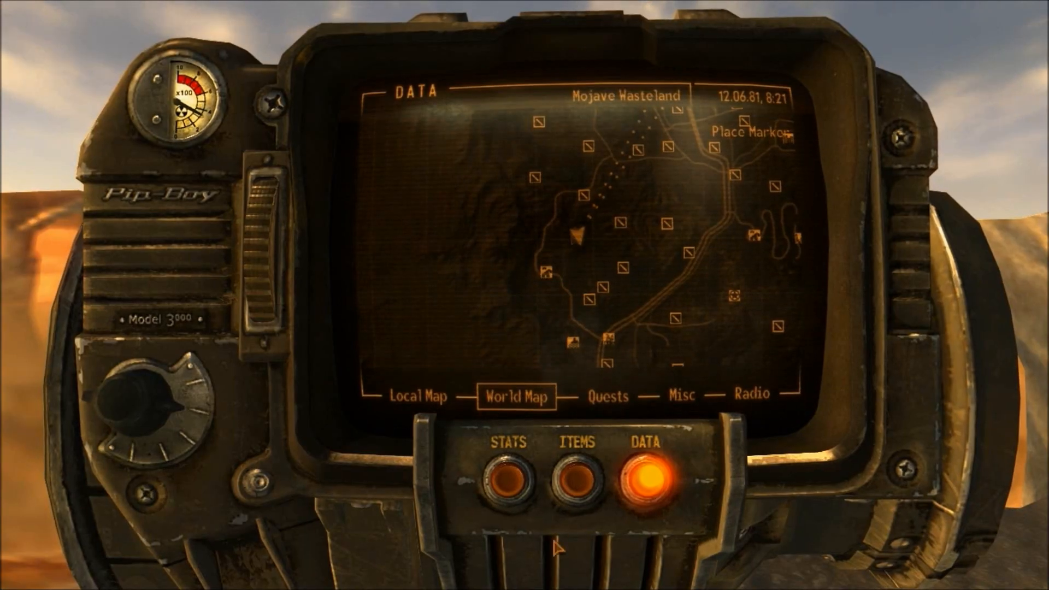
pyautogui.click(580, 481)
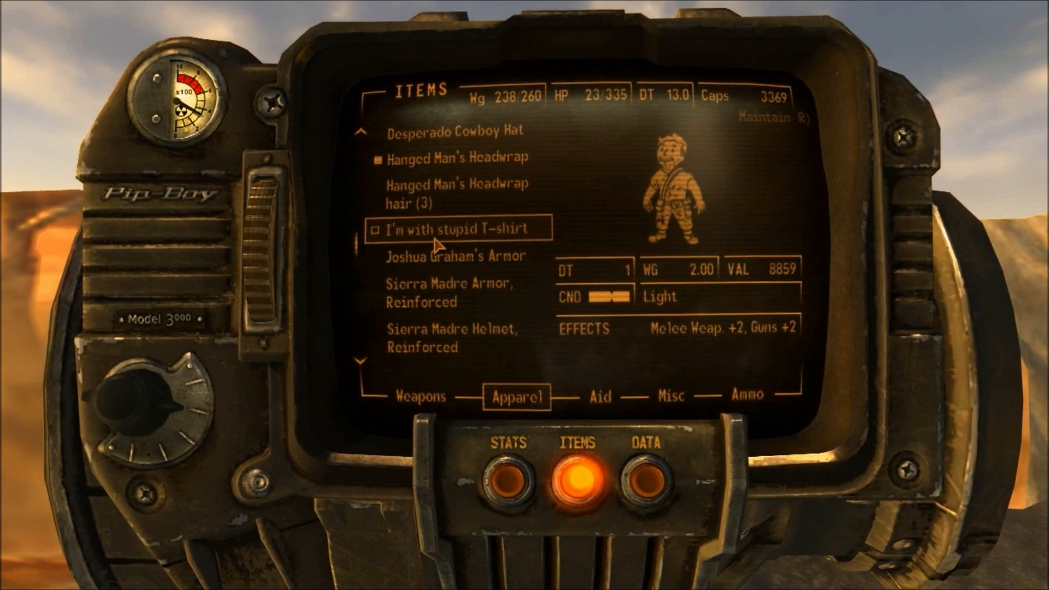
pyautogui.press('Tab')
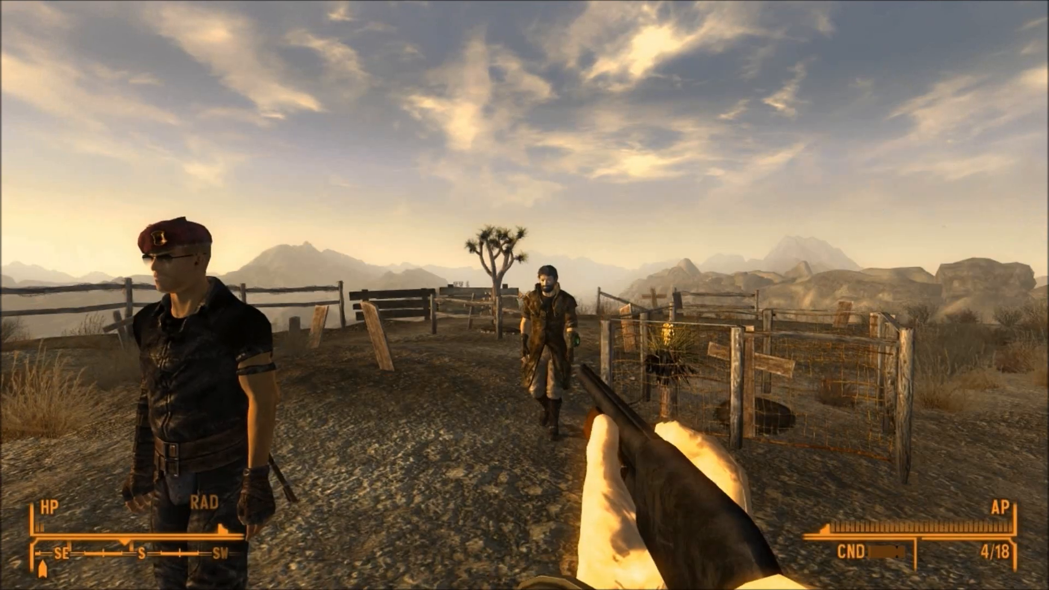
# Holster the weapon and examine the worn T-shirt on the character from behind and from the front in third-person view
pyautogui.press('f')
pyautogui.press('w')
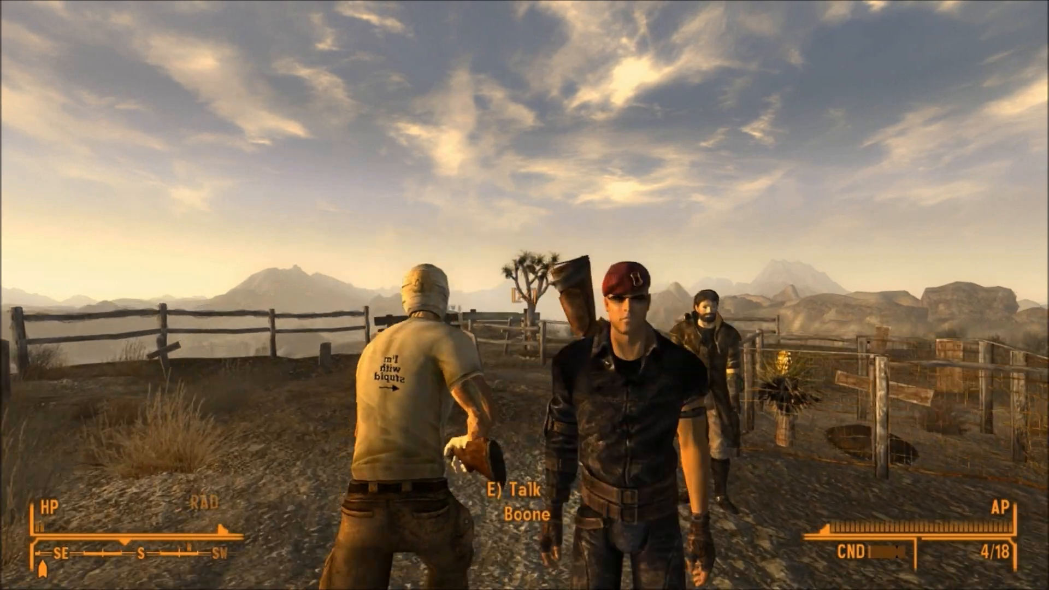
pyautogui.press('r')
pyautogui.press('f')
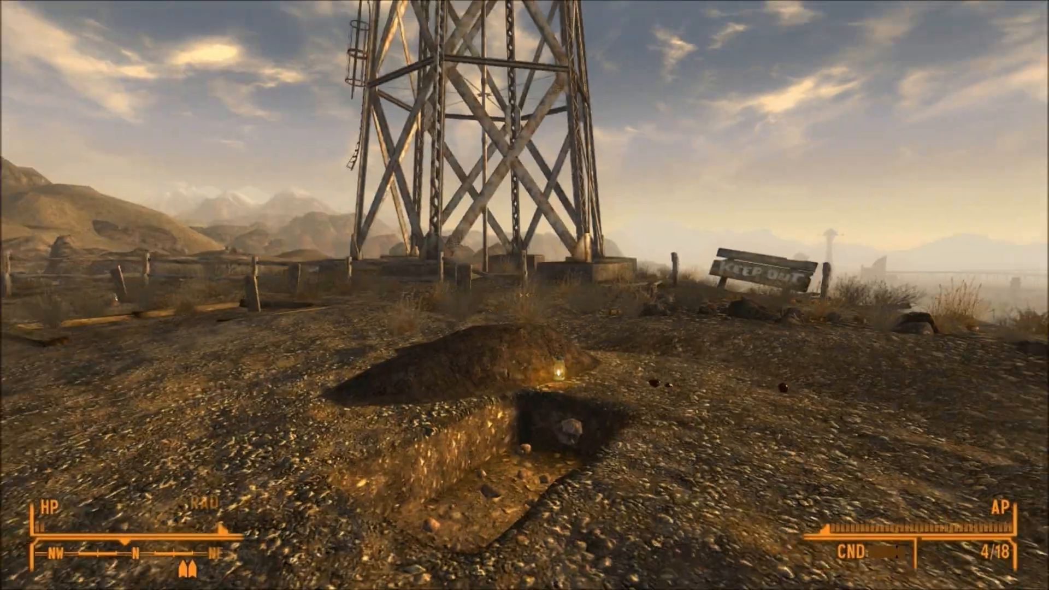
pyautogui.press('f')
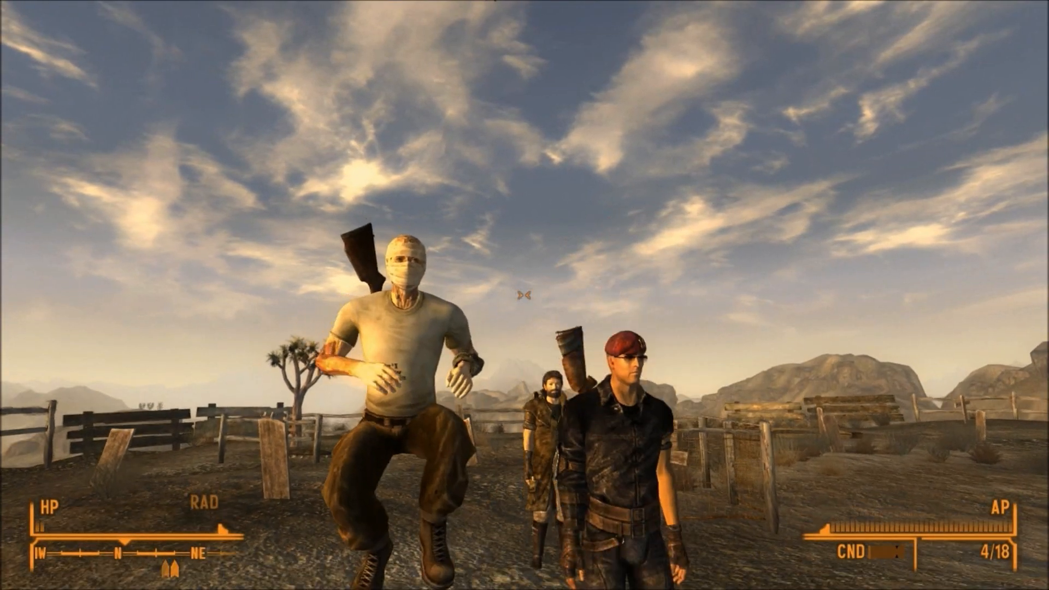
pyautogui.press('r')
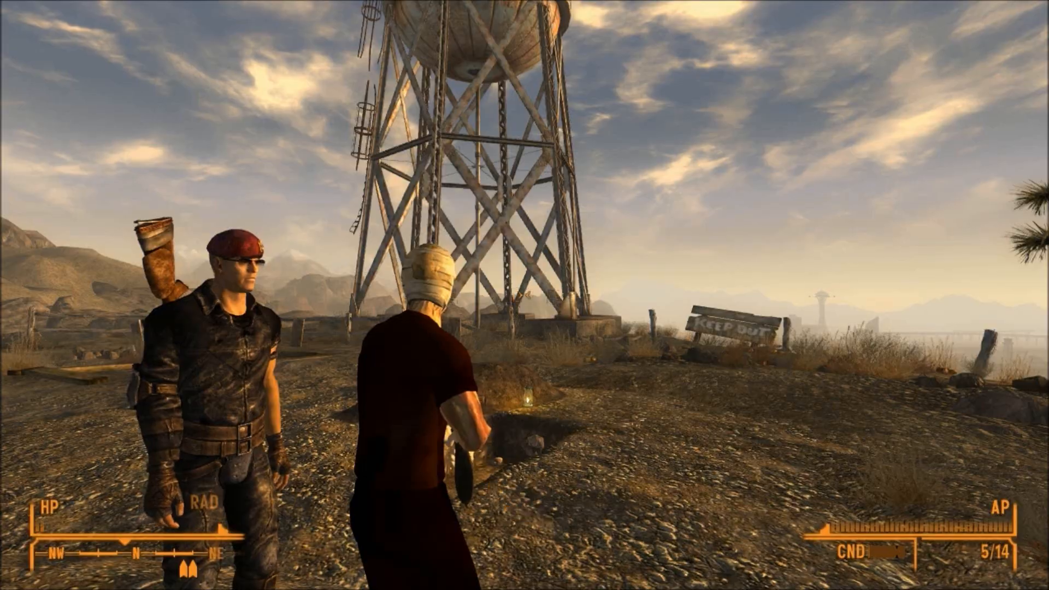
# Leave the game and check the Archive Invalidation option for Fallout: New Vegas in Fallout Mod Manager, then close the manager
pyautogui.press('Escape')
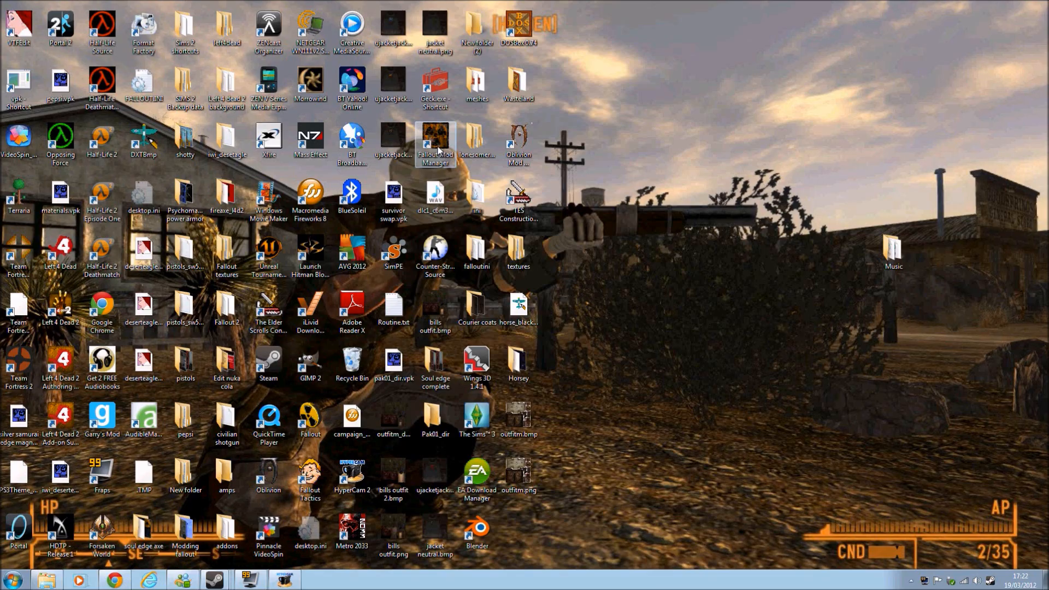
pyautogui.doubleClick(440, 150)
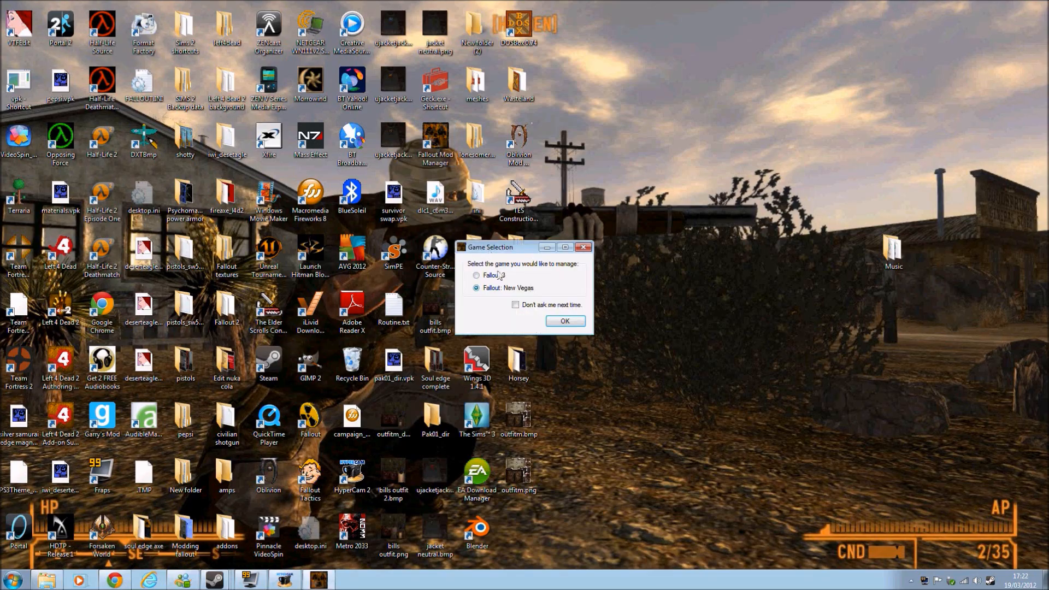
pyautogui.click(573, 323)
pyautogui.click(101, 96)
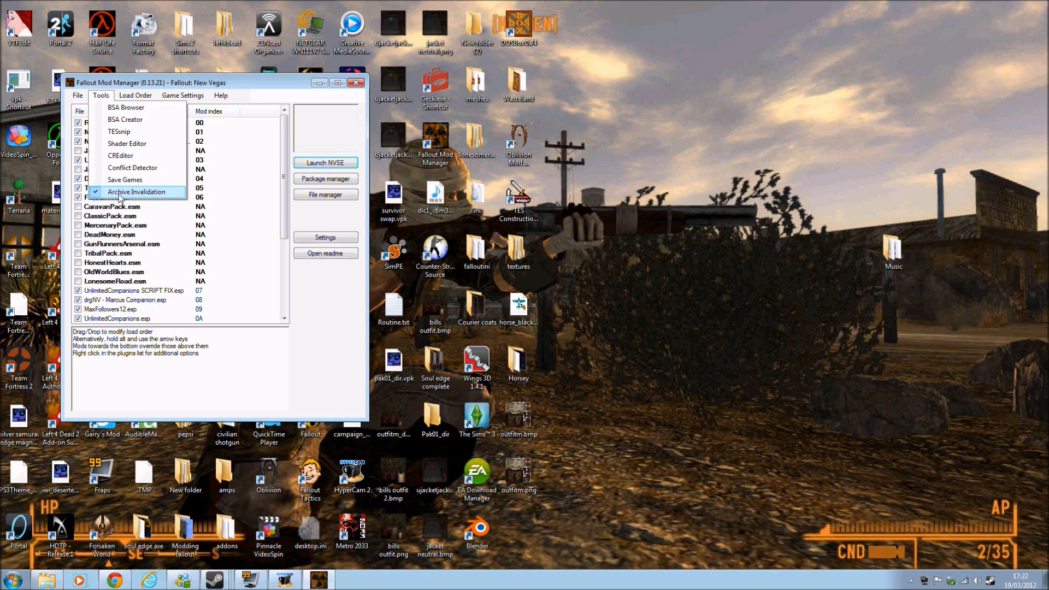
pyautogui.click(358, 82)
pyautogui.click(283, 580)
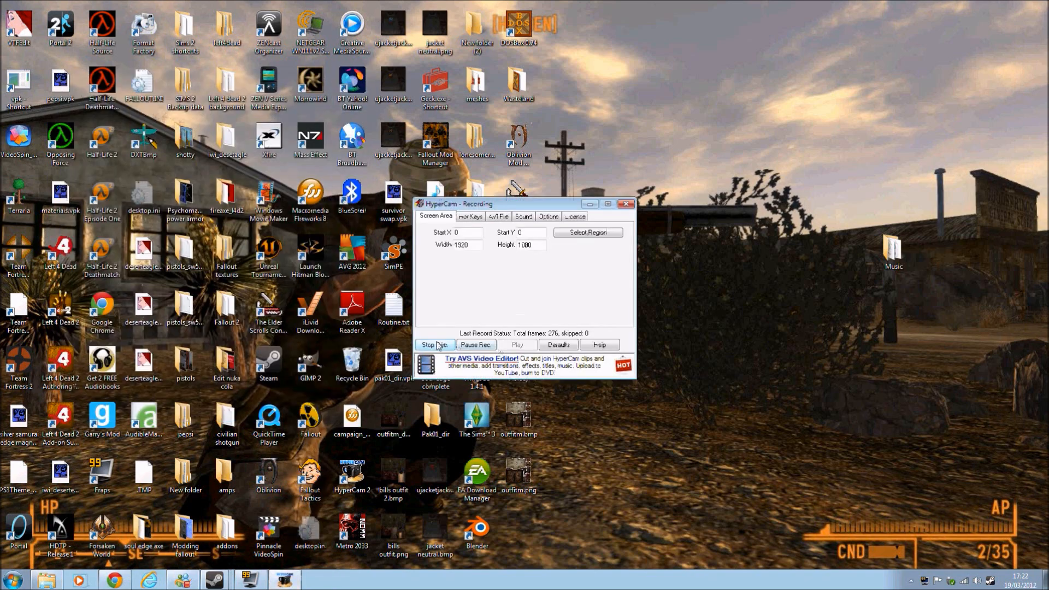
pyautogui.click(437, 344)
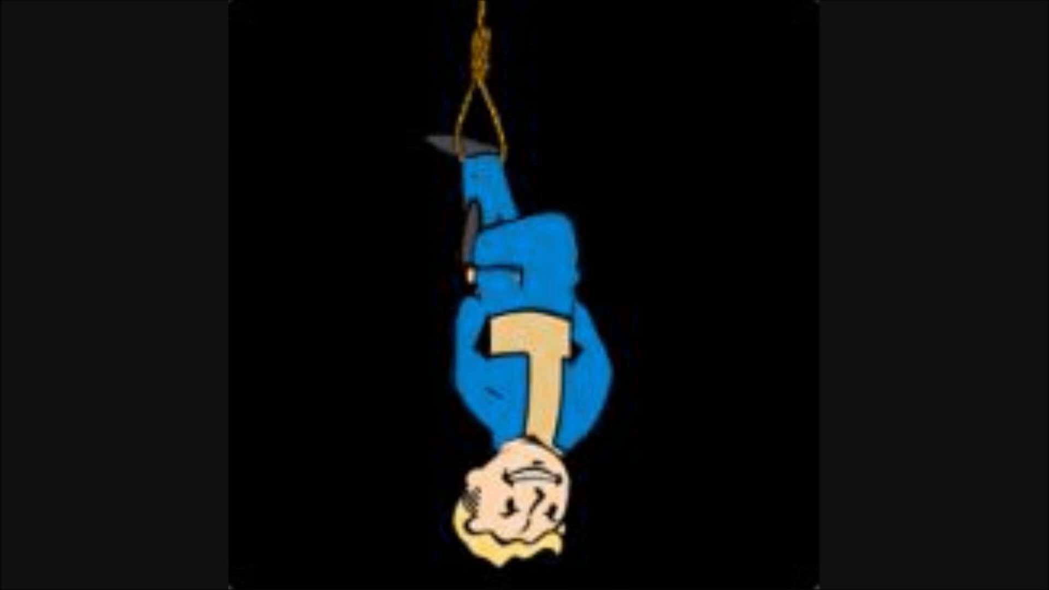